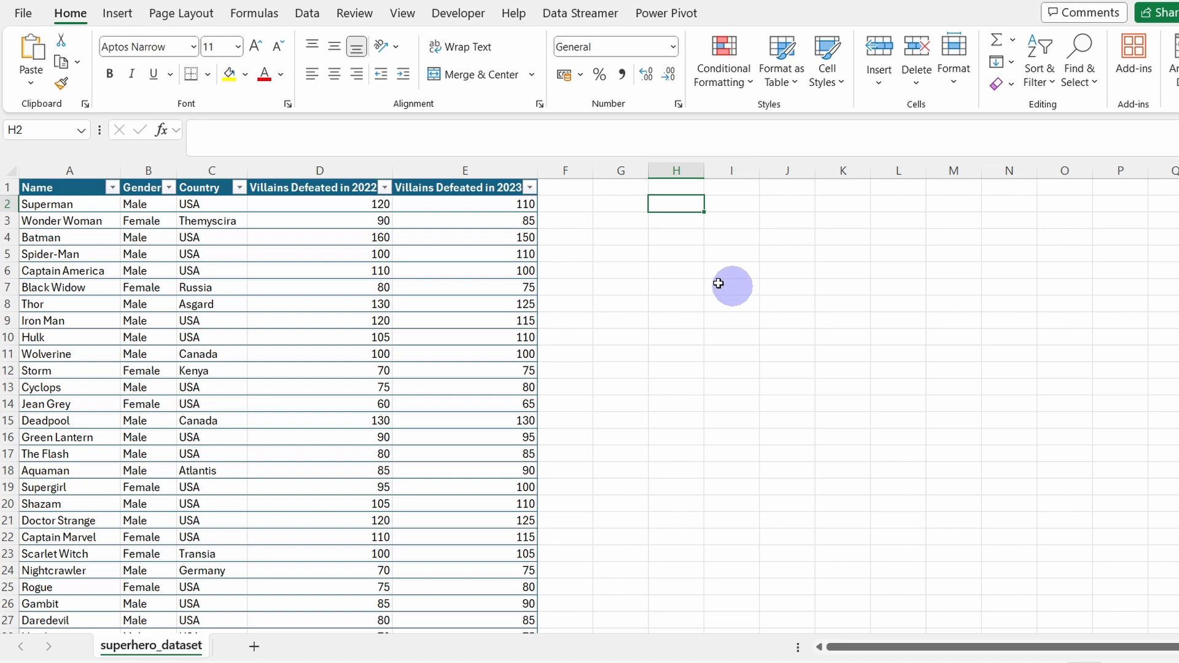
# - Highlight values greater than 100 in the Villains Defeated in 2023 column using Green Fill with Dark Green Text
pyautogui.click(516, 204)
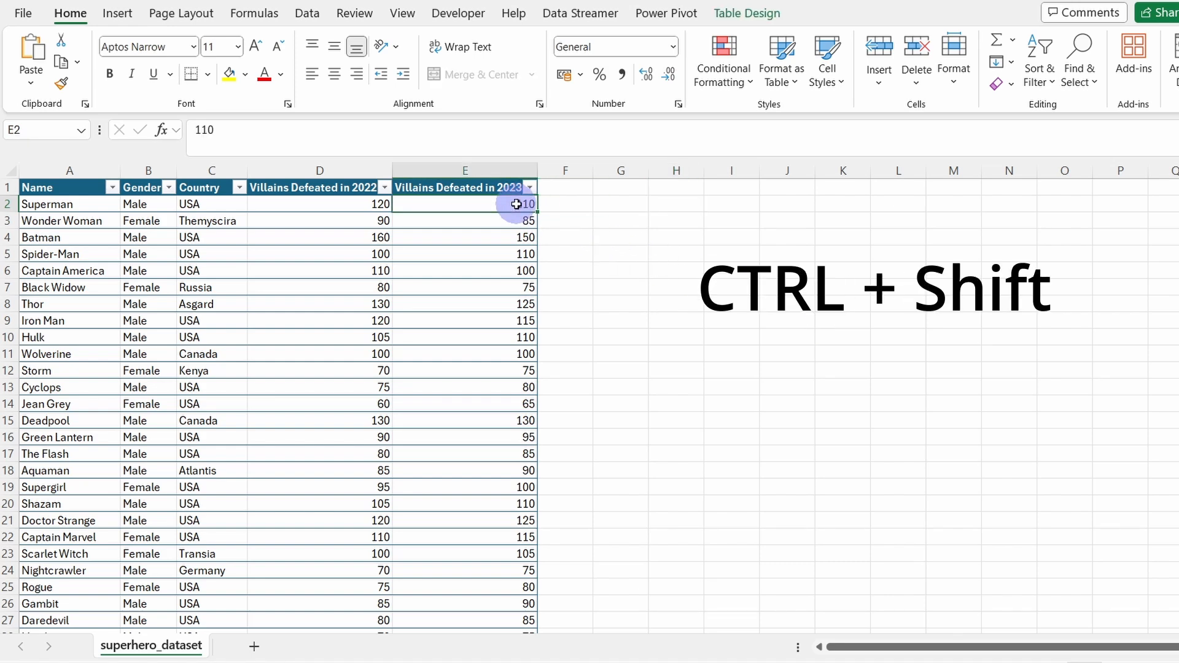
pyautogui.hotkey('ctrl', 'shift', 'Down')
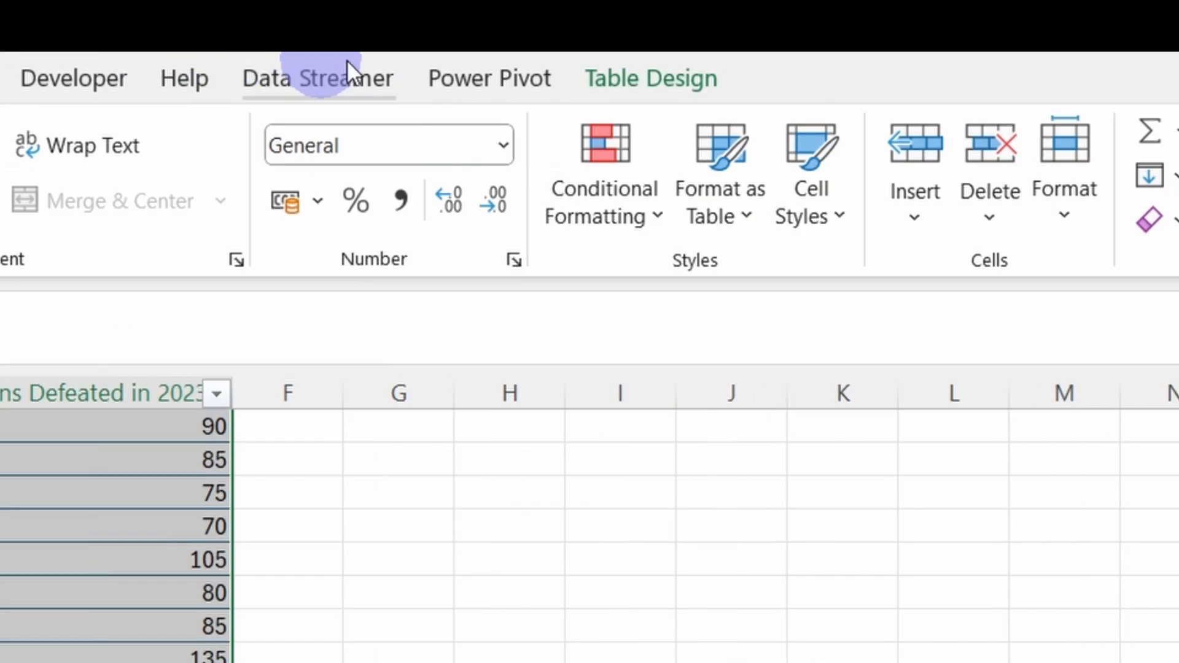
pyautogui.click(612, 178)
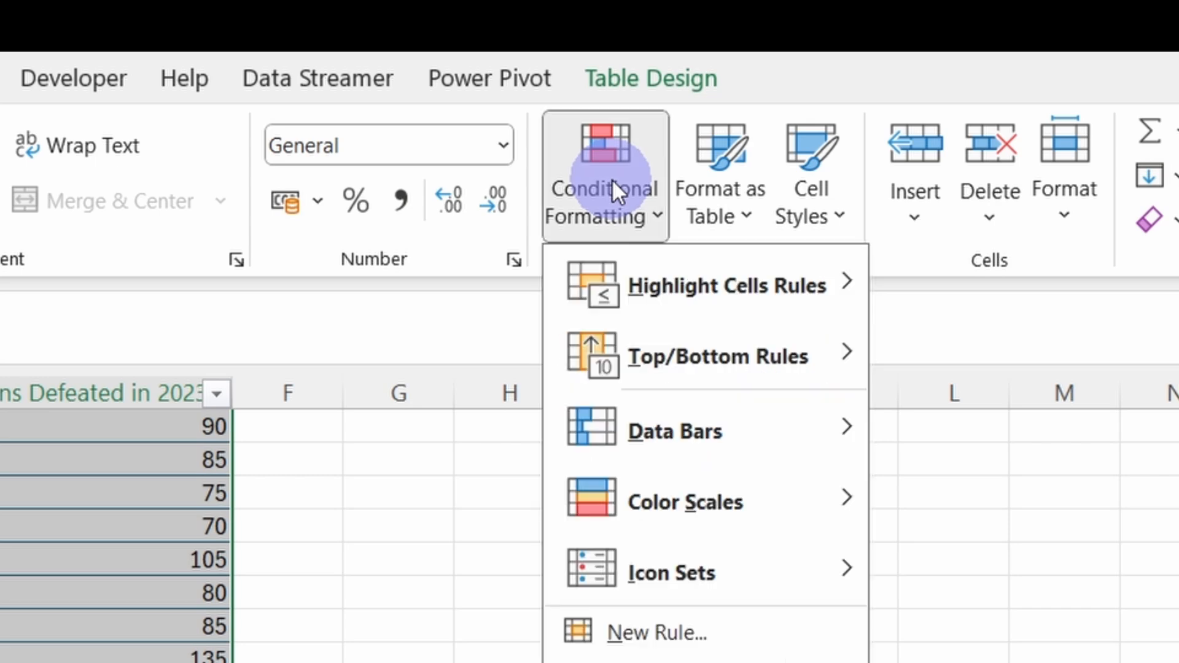
pyautogui.click(653, 280)
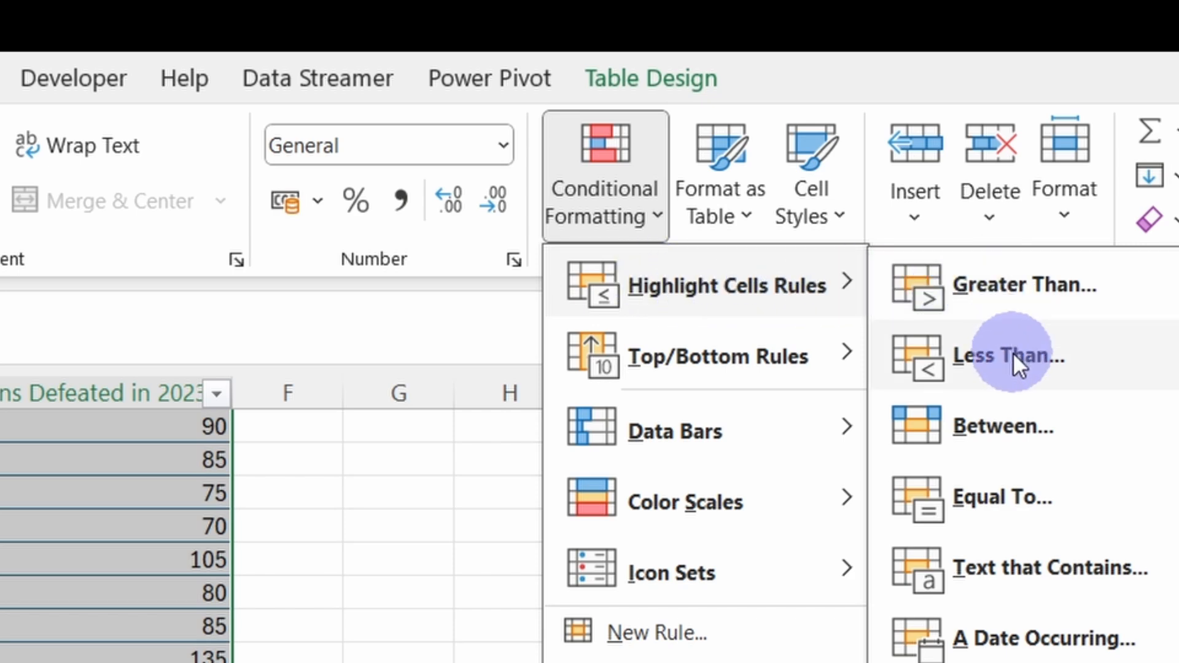
pyautogui.click(1003, 293)
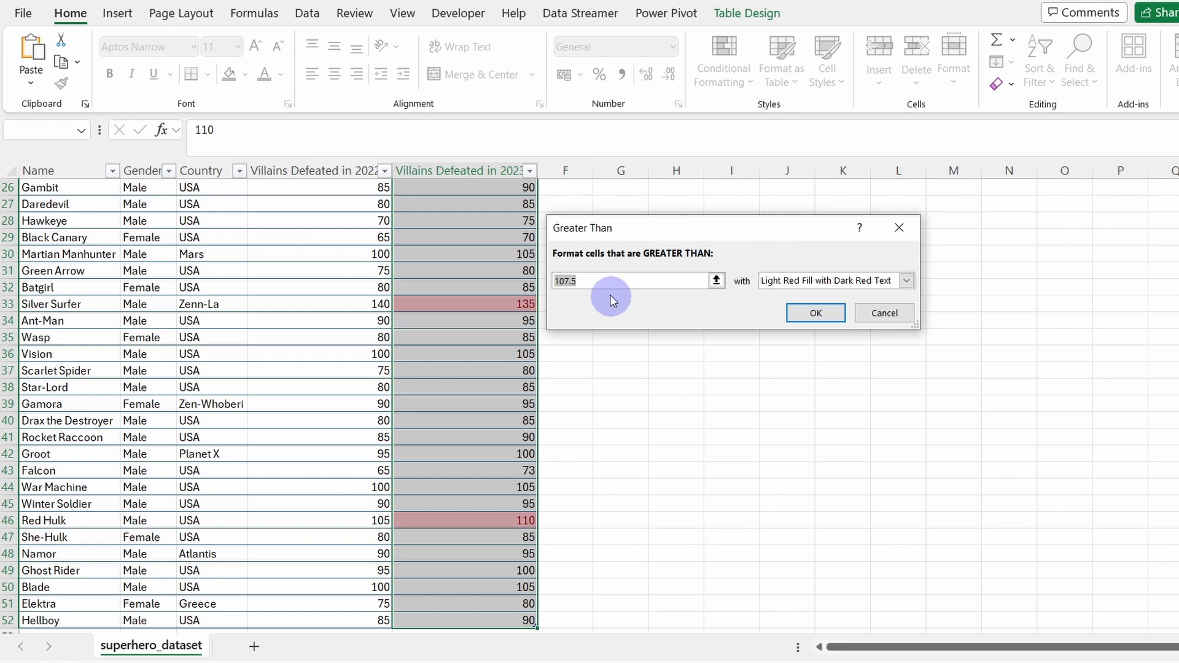
pyautogui.write('100')
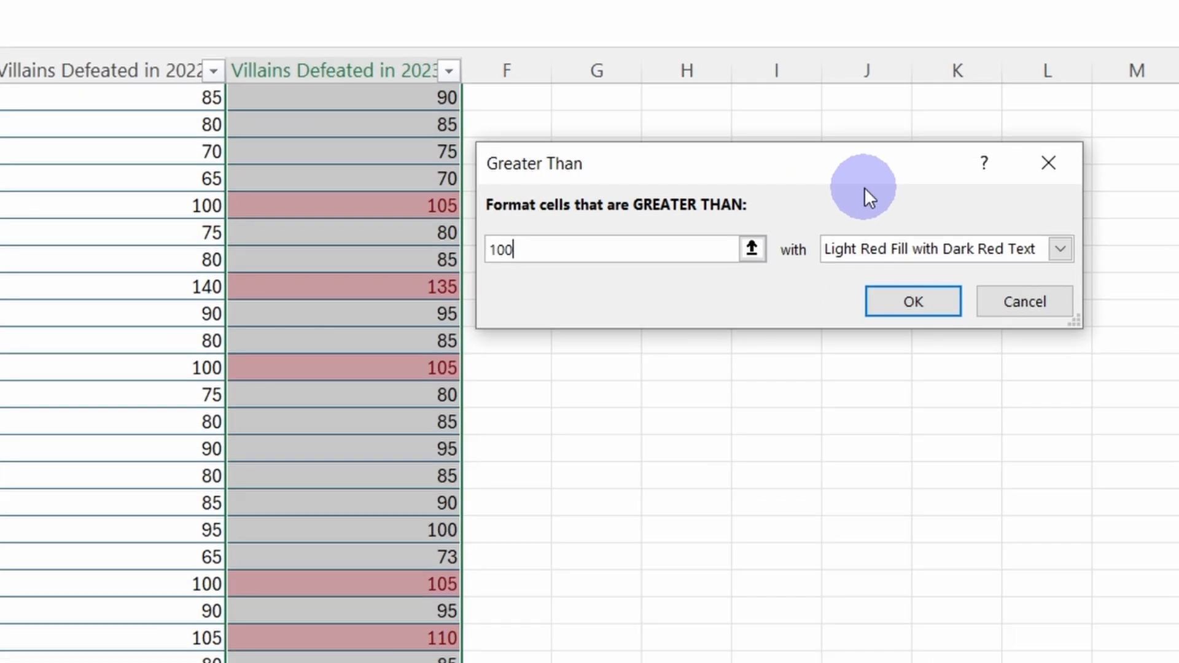
pyautogui.click(1061, 249)
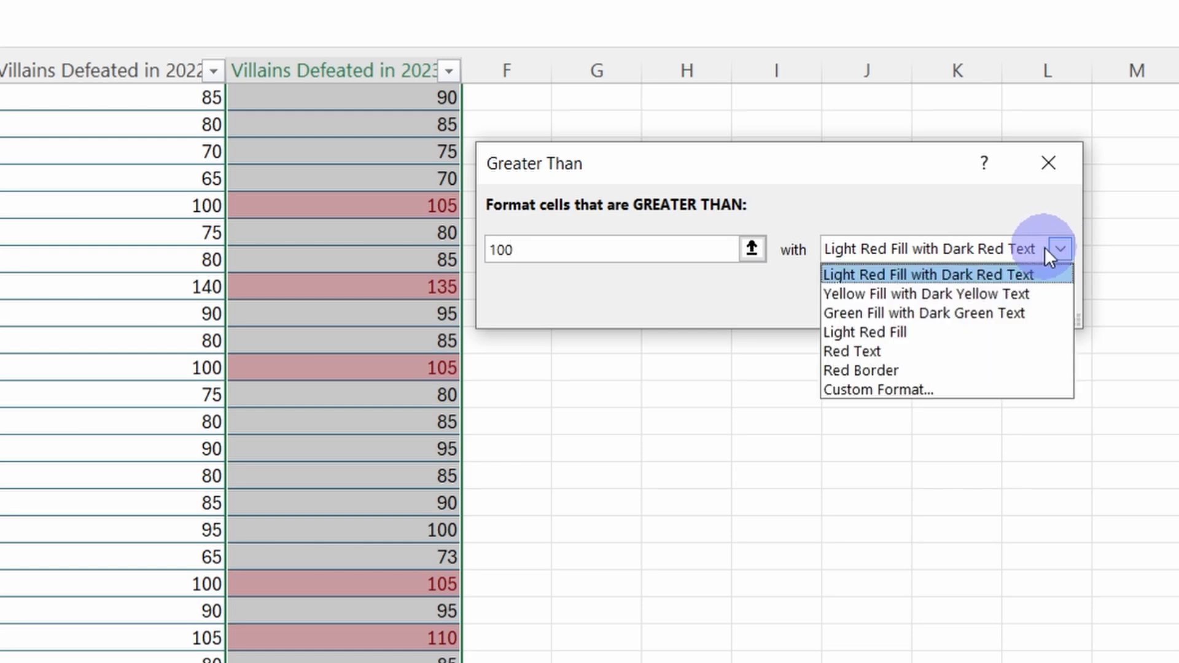
pyautogui.click(933, 308)
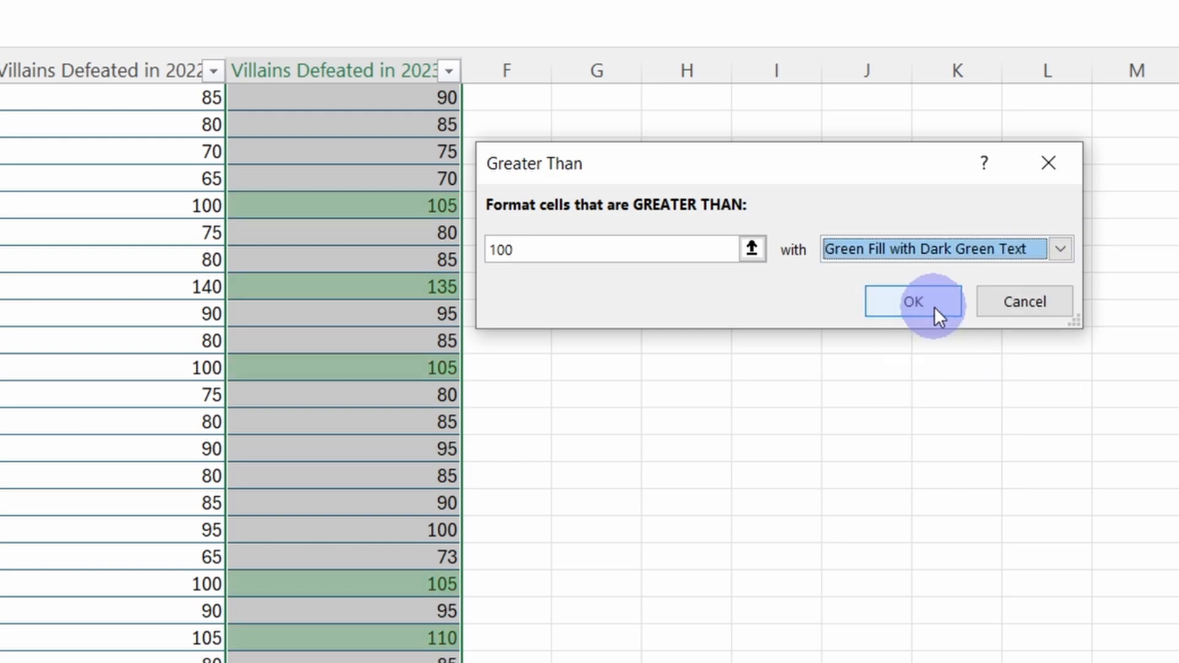
pyautogui.click(921, 299)
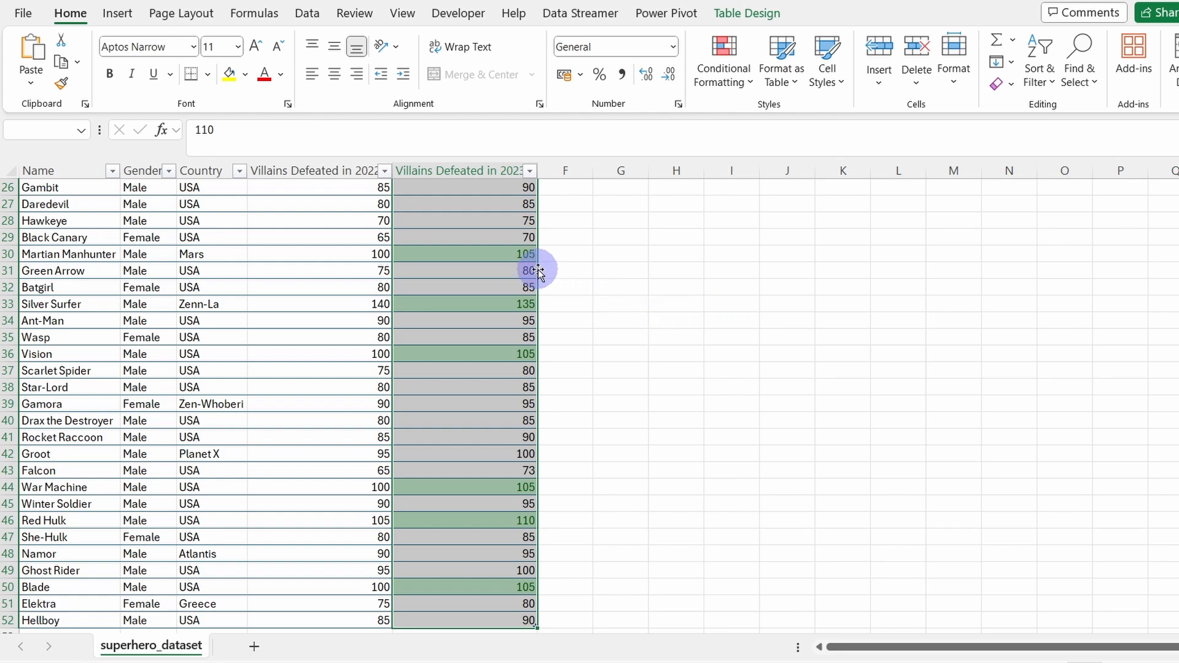
# - Add a conditional format giving 2023 values less than 70 Yellow Fill with Dark Yellow Text
pyautogui.click(739, 86)
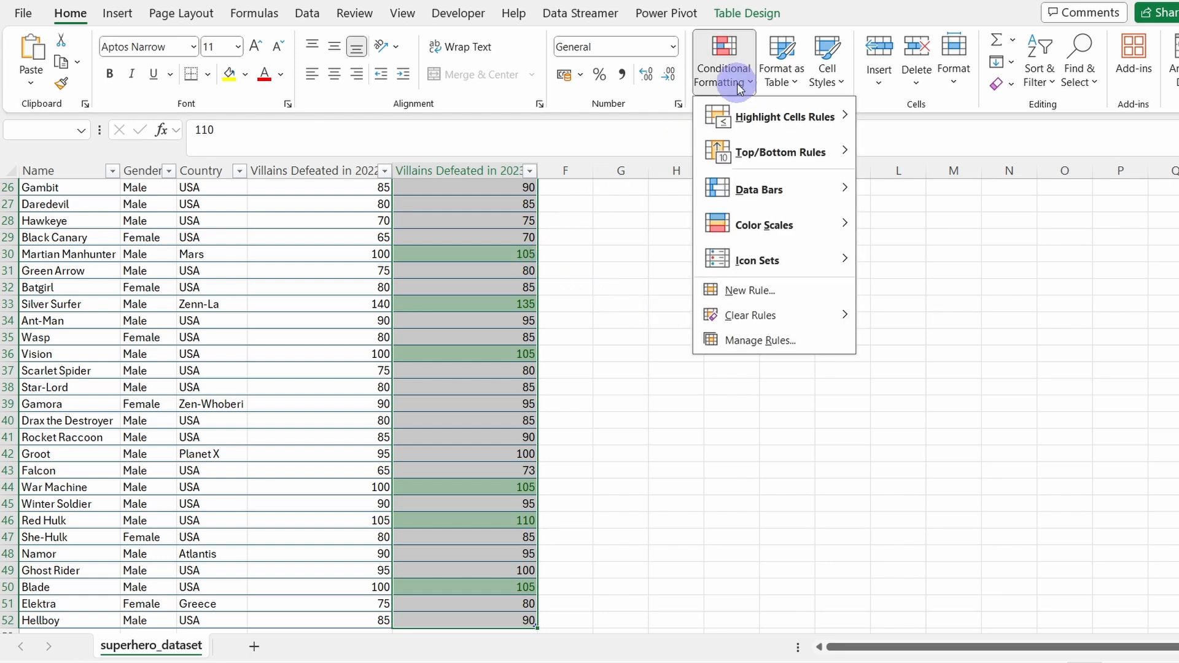
pyautogui.moveTo(748, 117)
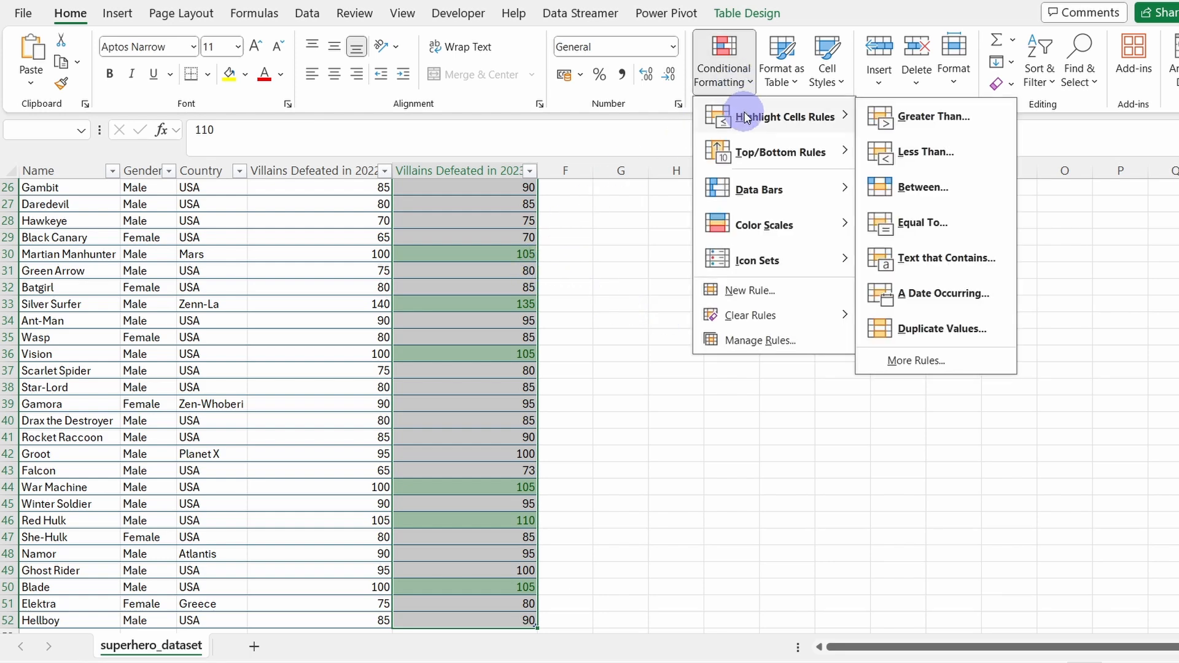
pyautogui.click(926, 155)
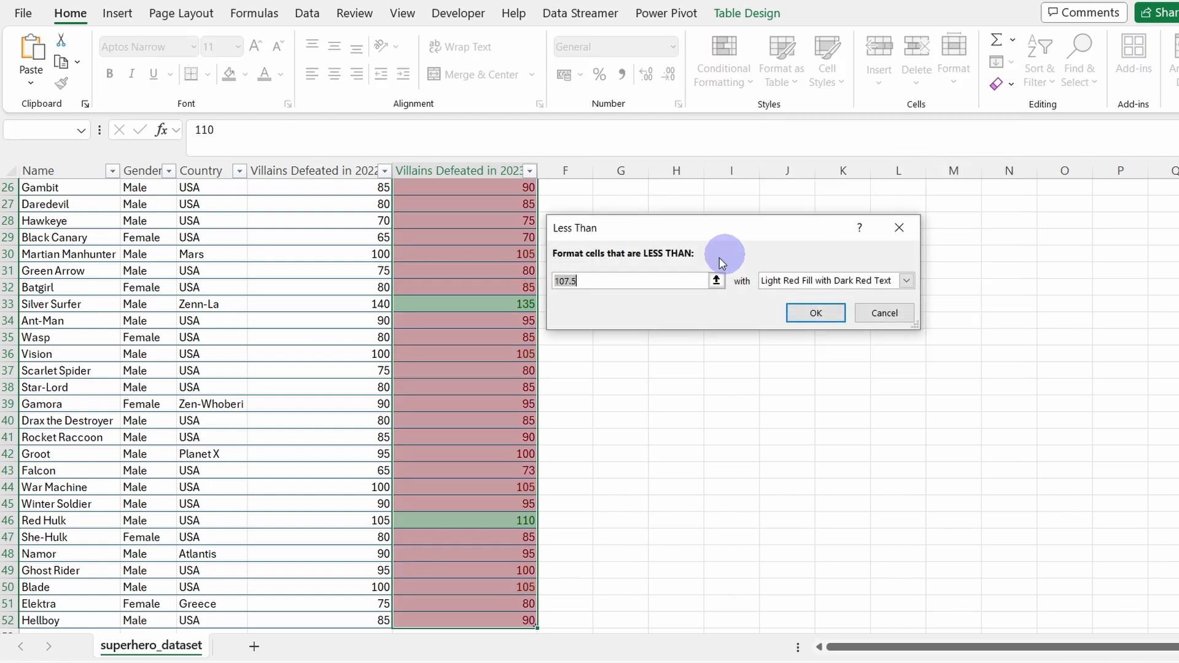
pyautogui.write('70')
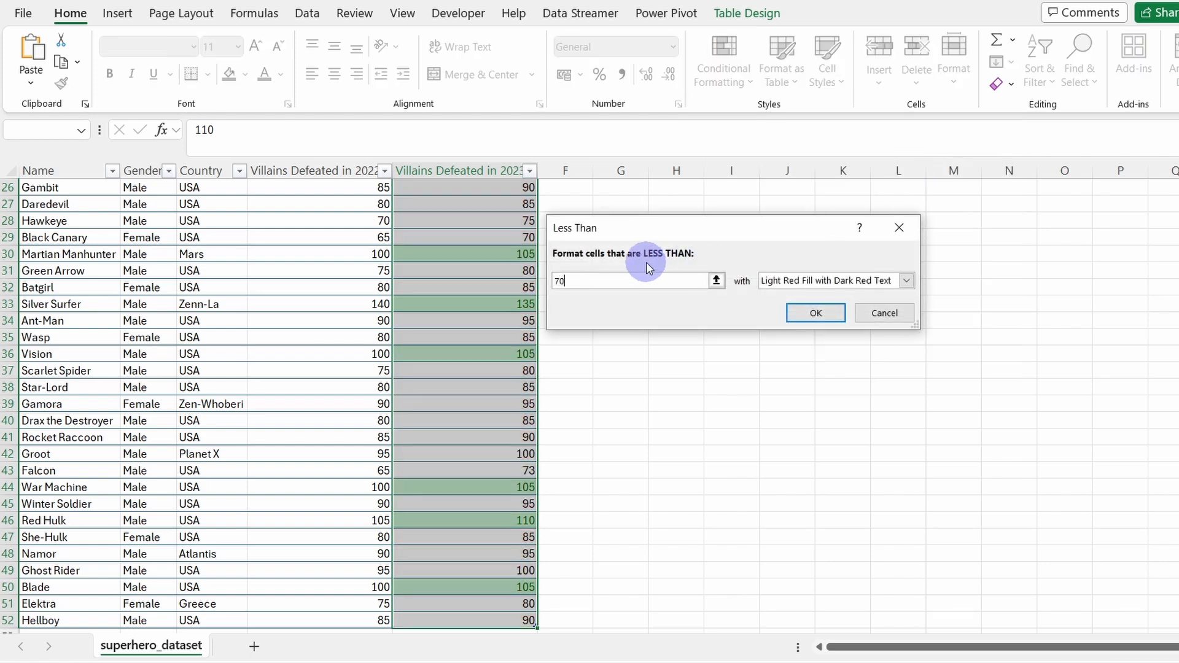
pyautogui.click(907, 280)
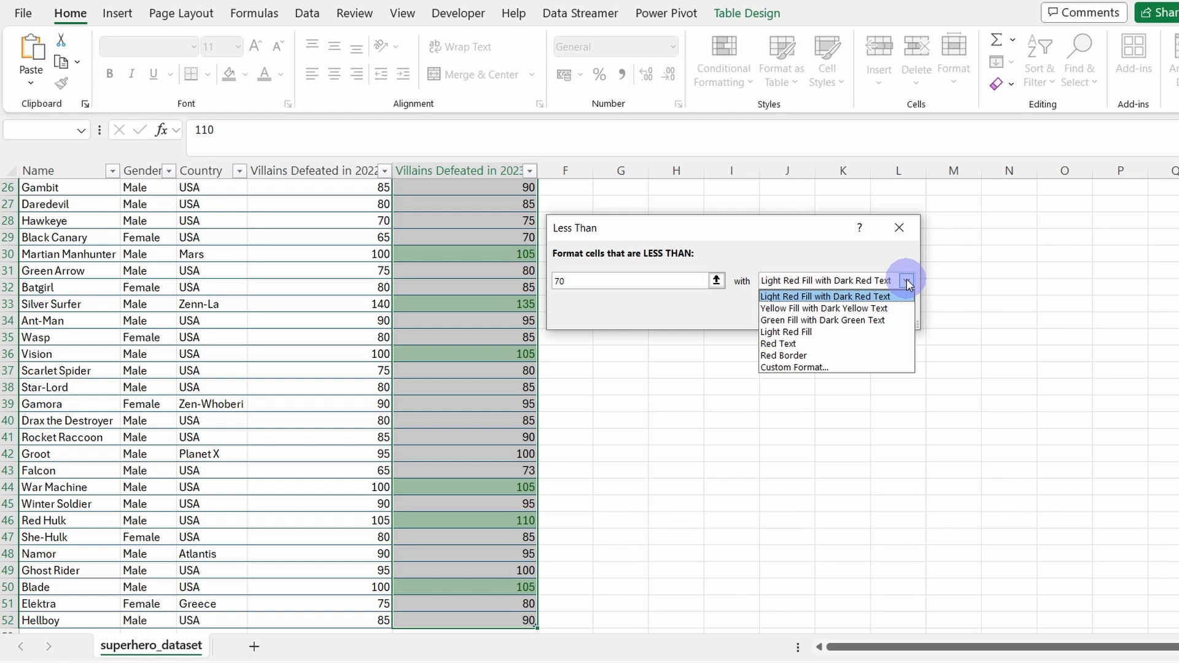
pyautogui.click(866, 308)
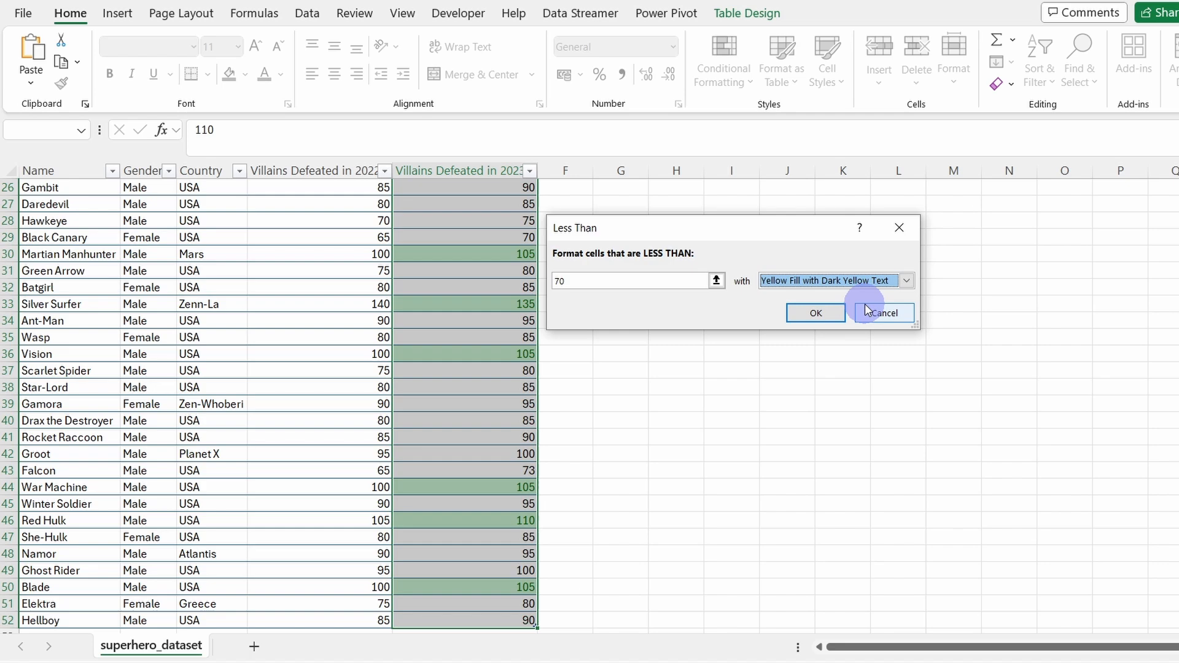
pyautogui.click(819, 311)
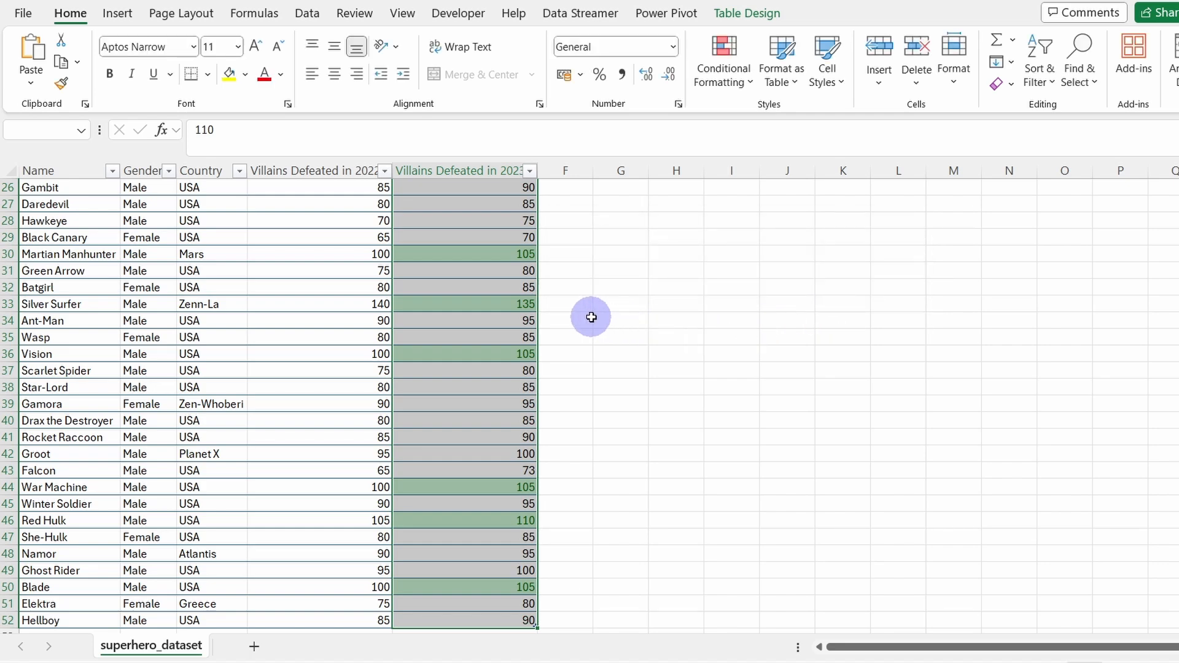
# - Check how the 2023 cells holding exactly 100 and exactly 70 are formatted, such as Wolverine's and Black Canary's
pyautogui.scroll(4, 622, 321)
pyautogui.scroll(2, 622, 321)
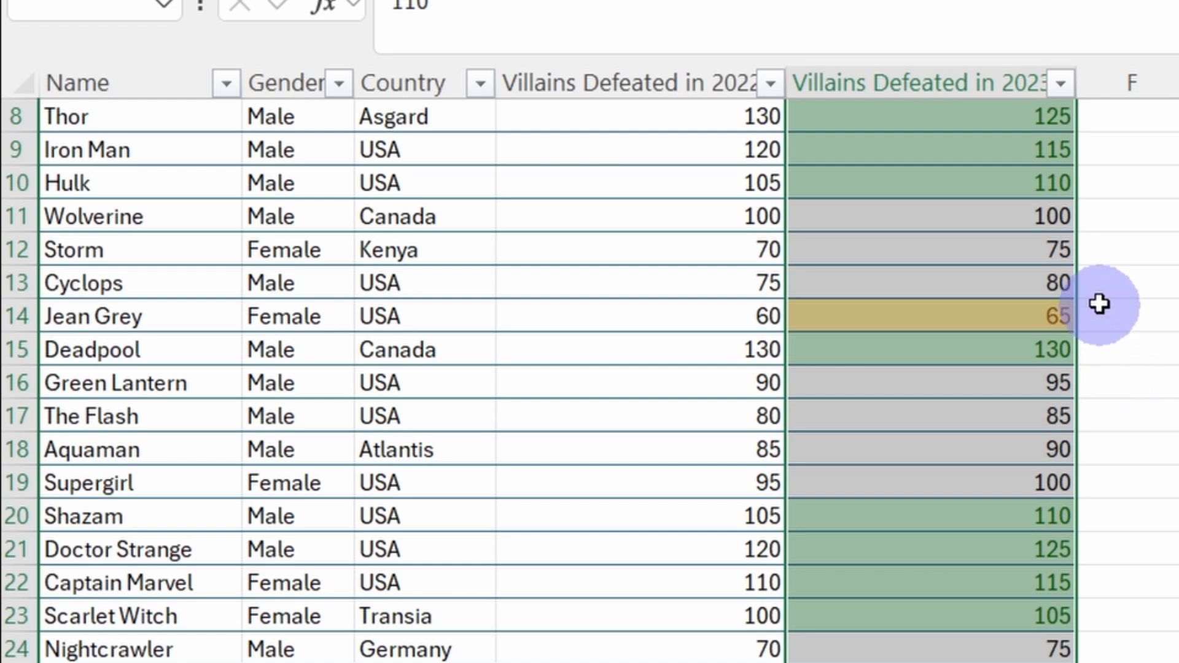
pyautogui.click(1024, 221)
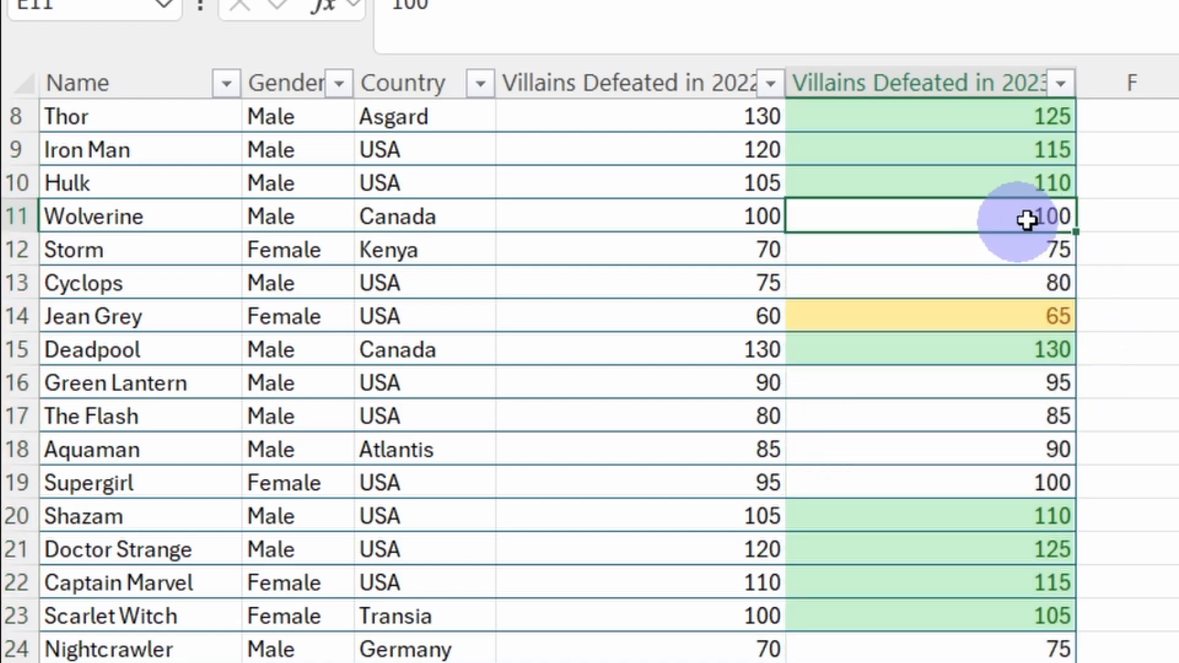
pyautogui.scroll(-4, 1022, 224)
pyautogui.click(1044, 413)
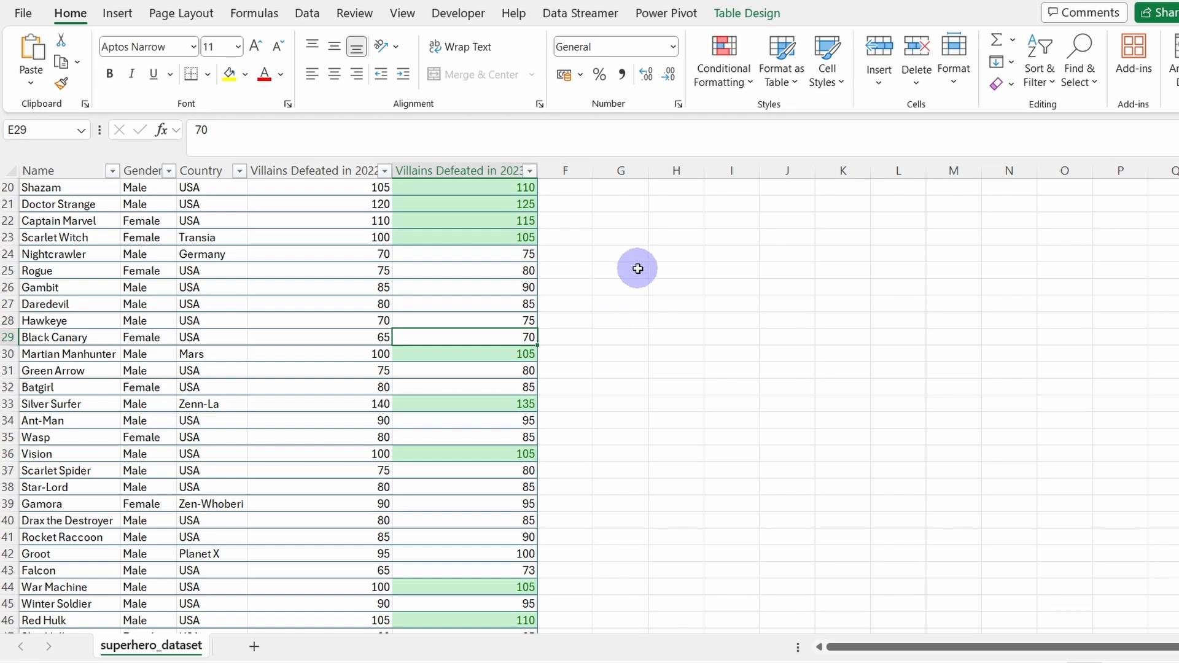
# - Edit the yellow conditional formatting rule for the 2023 column so it covers values less than or equal to 70
pyautogui.scroll(6, 598, 264)
pyautogui.click(511, 204)
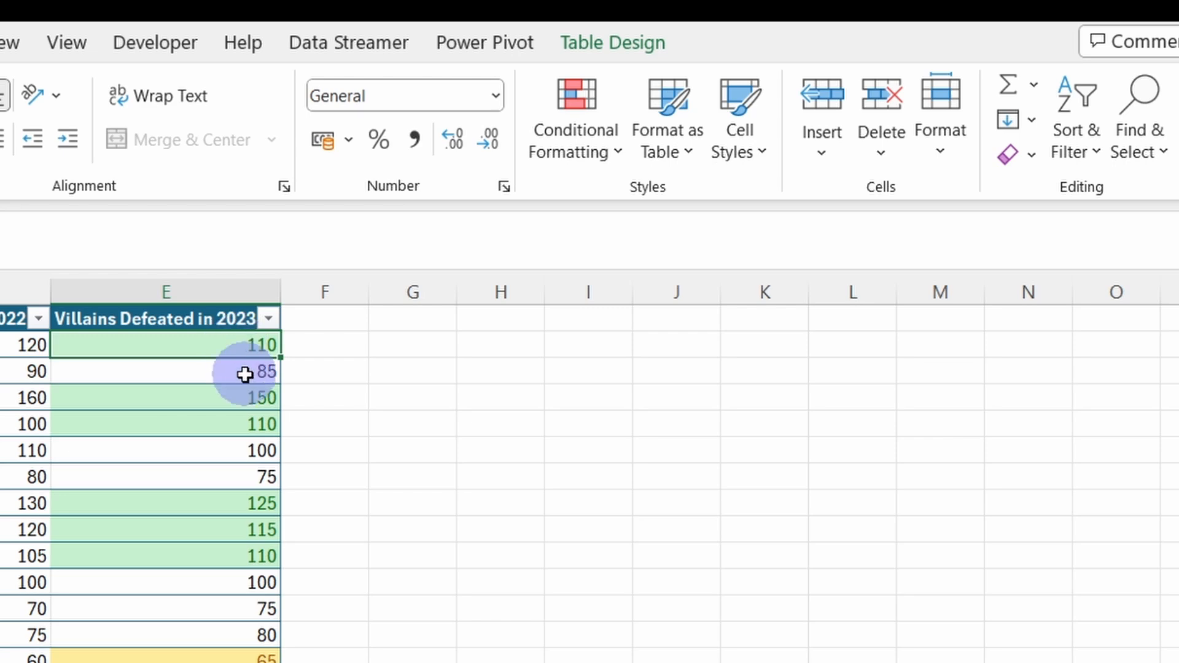
pyautogui.hotkey('ctrl', 'shift', 'Down')
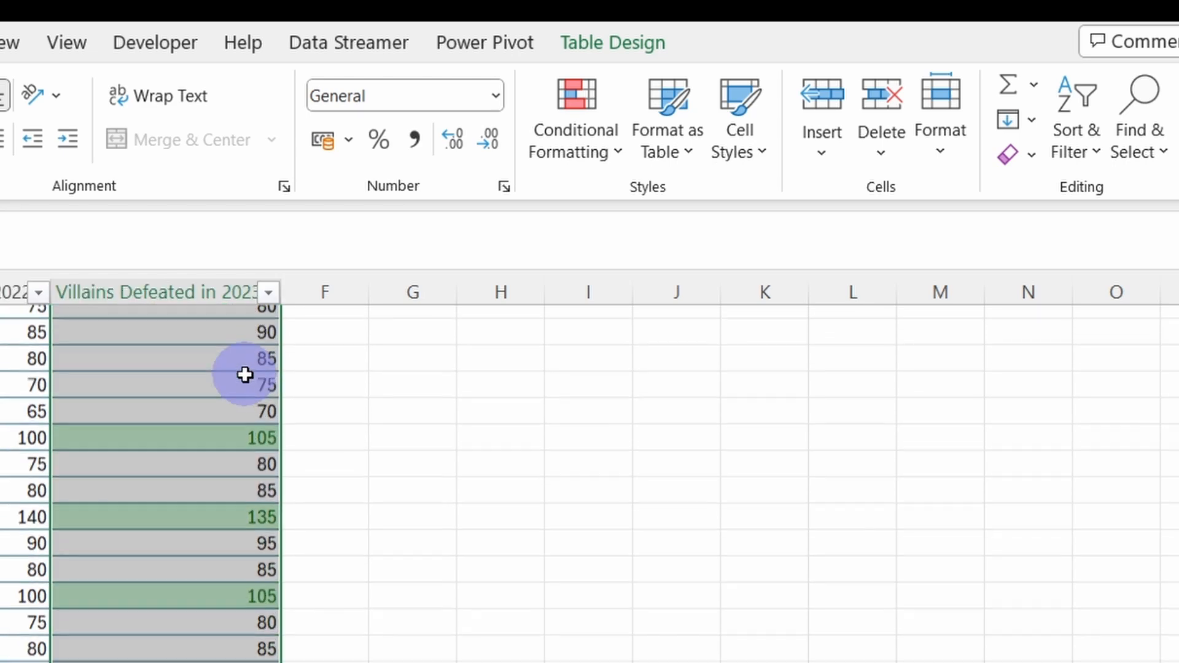
pyautogui.click(598, 156)
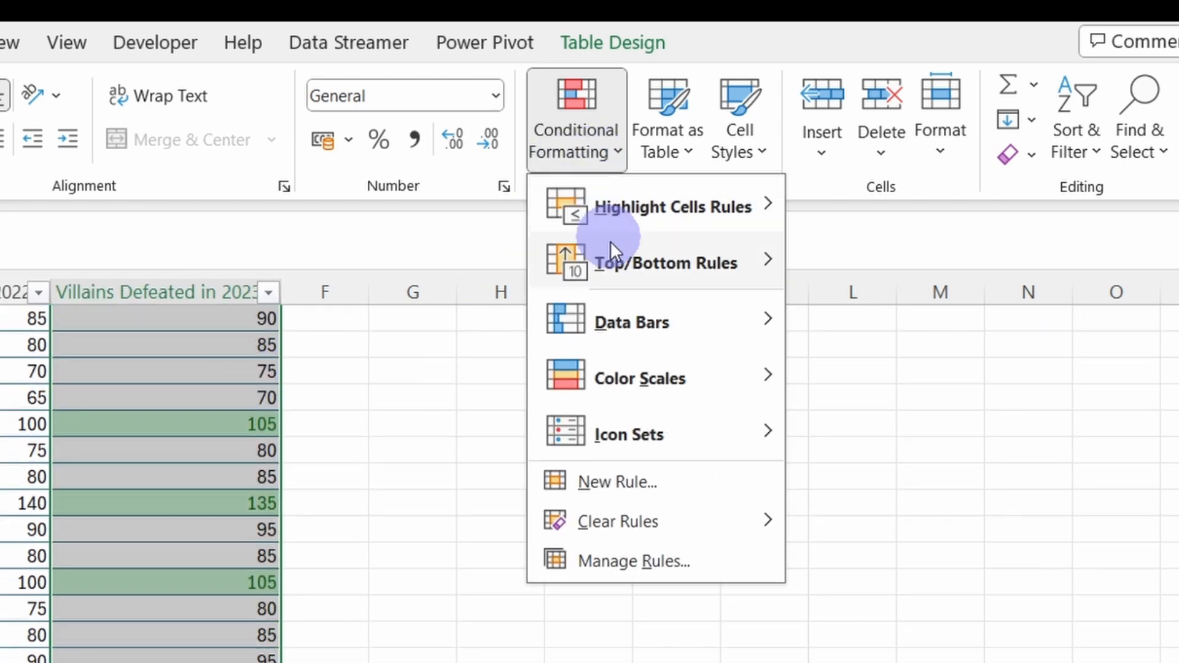
pyautogui.click(614, 557)
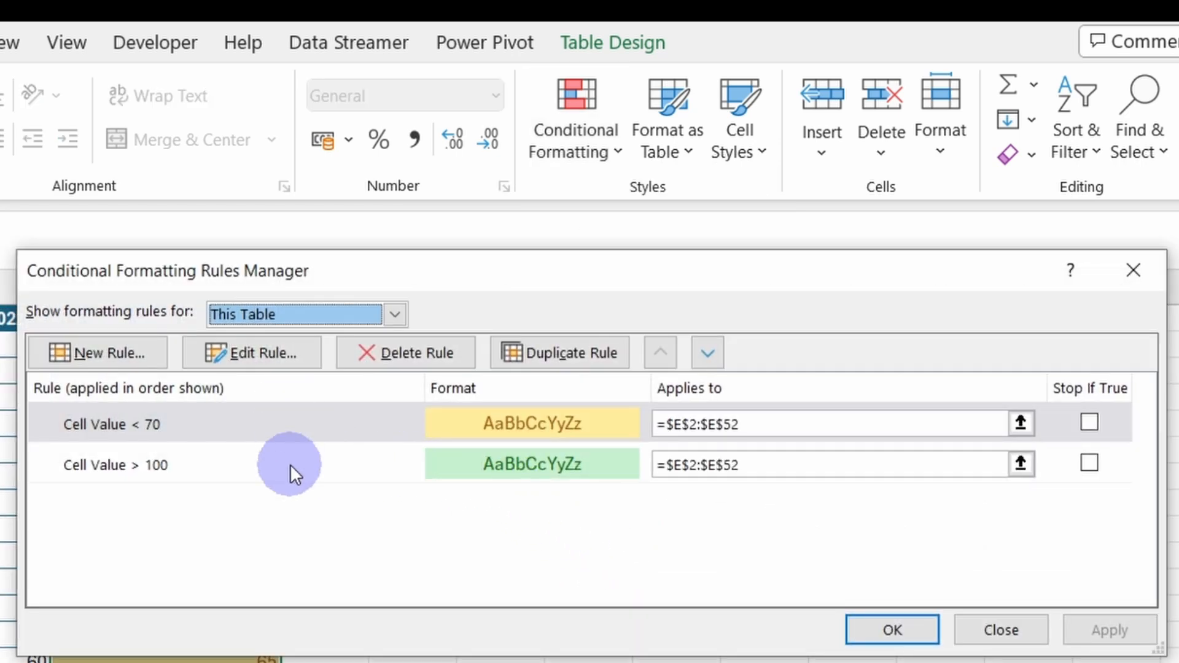
pyautogui.click(273, 419)
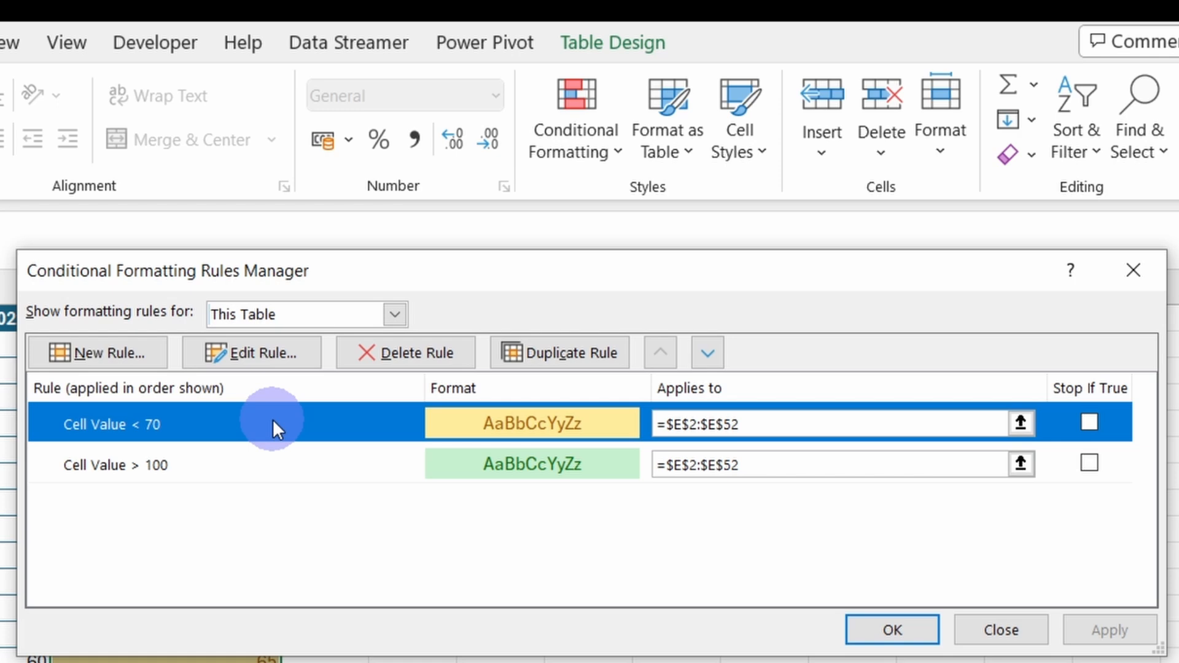
pyautogui.click(258, 351)
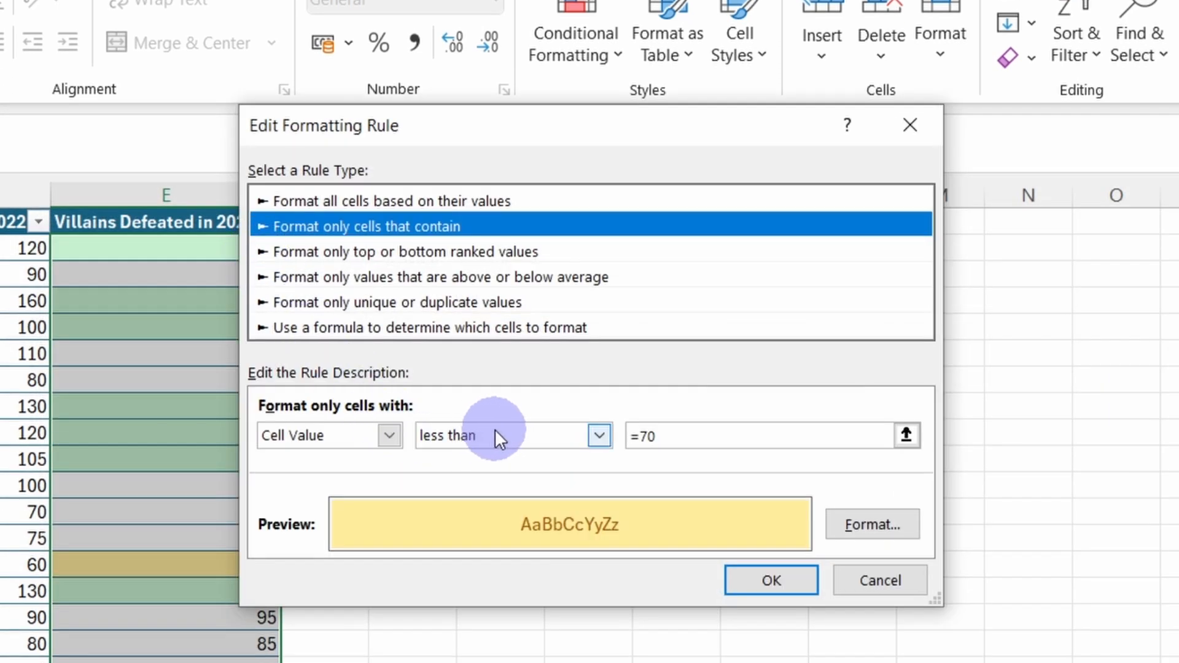
pyautogui.click(599, 435)
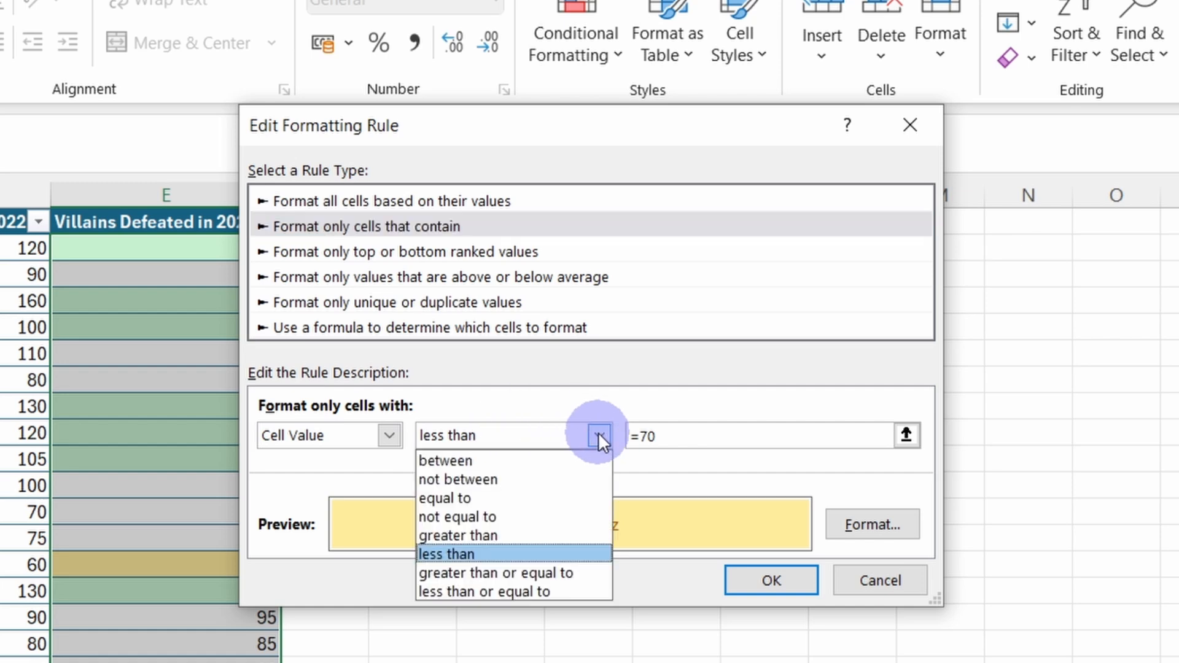
pyautogui.click(507, 590)
pyautogui.click(753, 587)
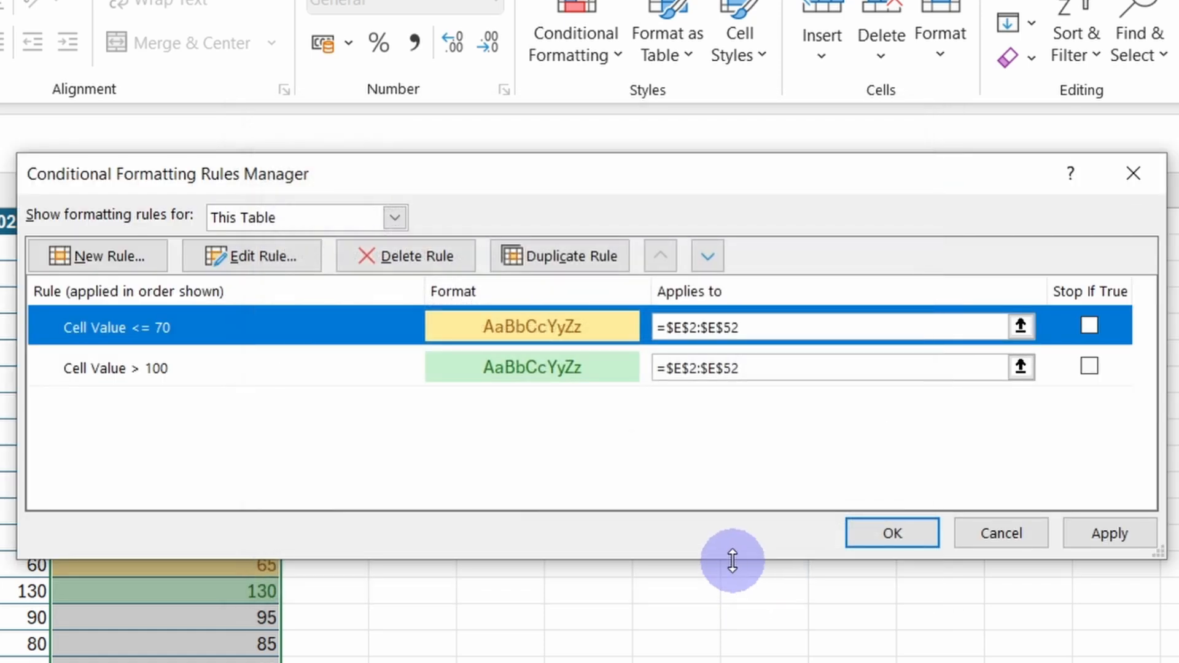
# - Change the green rule's condition to greater than or equal to 100 and apply the edited rules
pyautogui.click(496, 367)
pyautogui.click(275, 256)
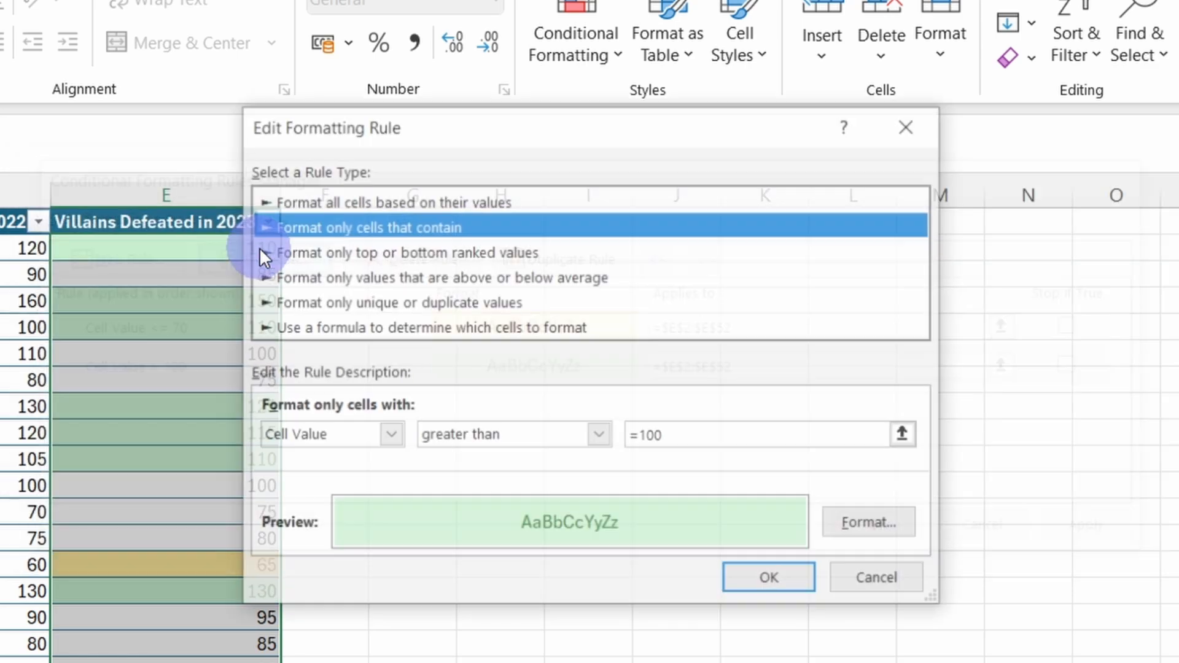
pyautogui.click(599, 437)
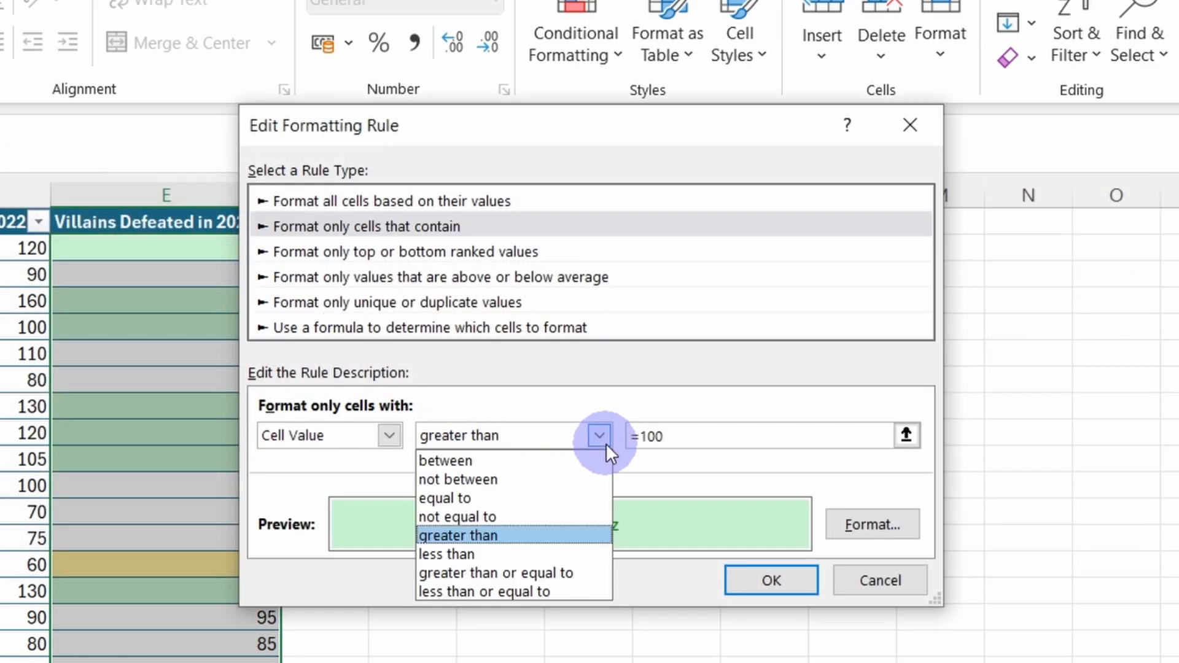
pyautogui.click(529, 568)
pyautogui.click(759, 584)
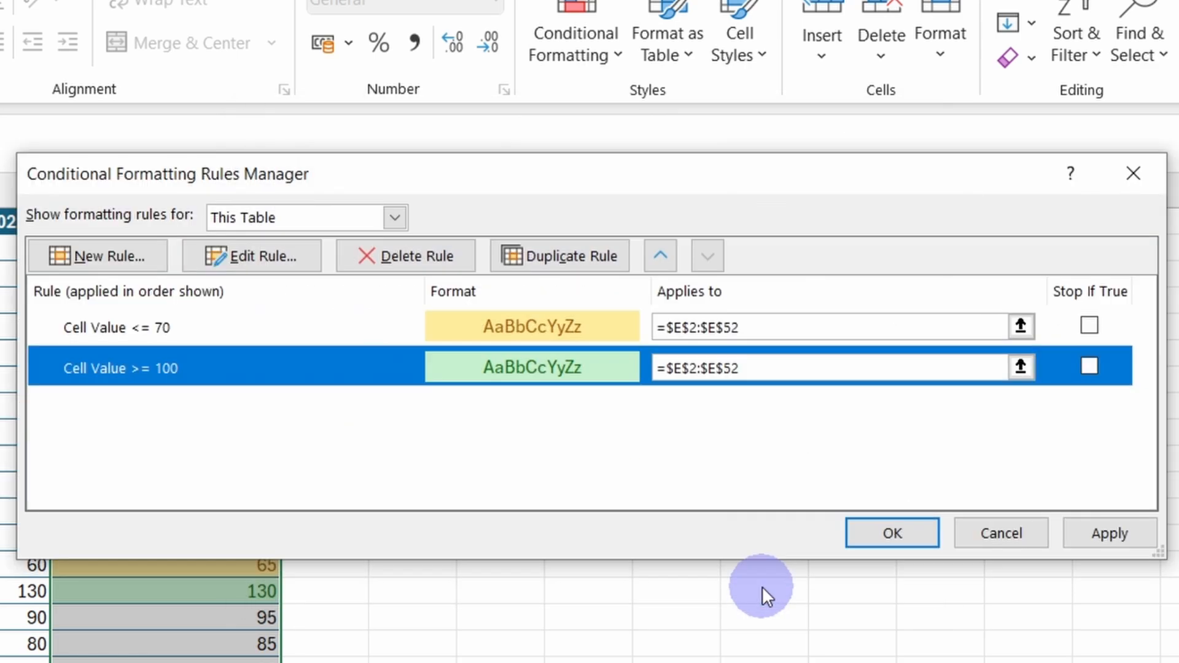
pyautogui.click(884, 533)
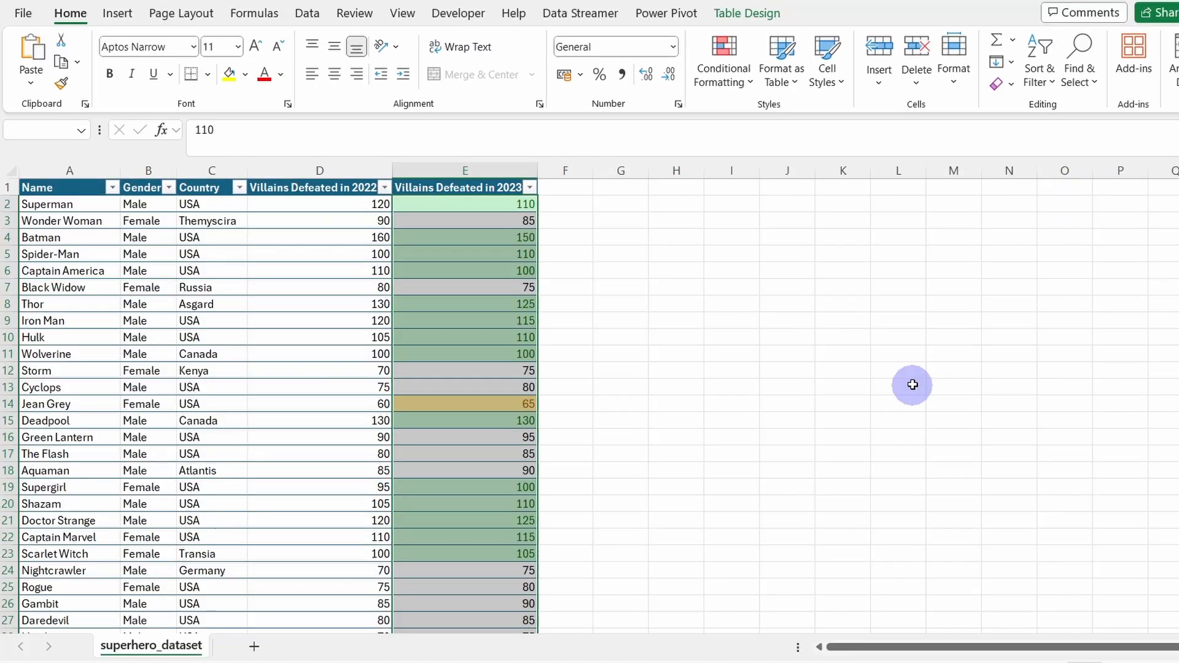
# - Review the green and yellow highlighting throughout the Villains Defeated in 2023 column, including Supergirl's value
pyautogui.click(623, 373)
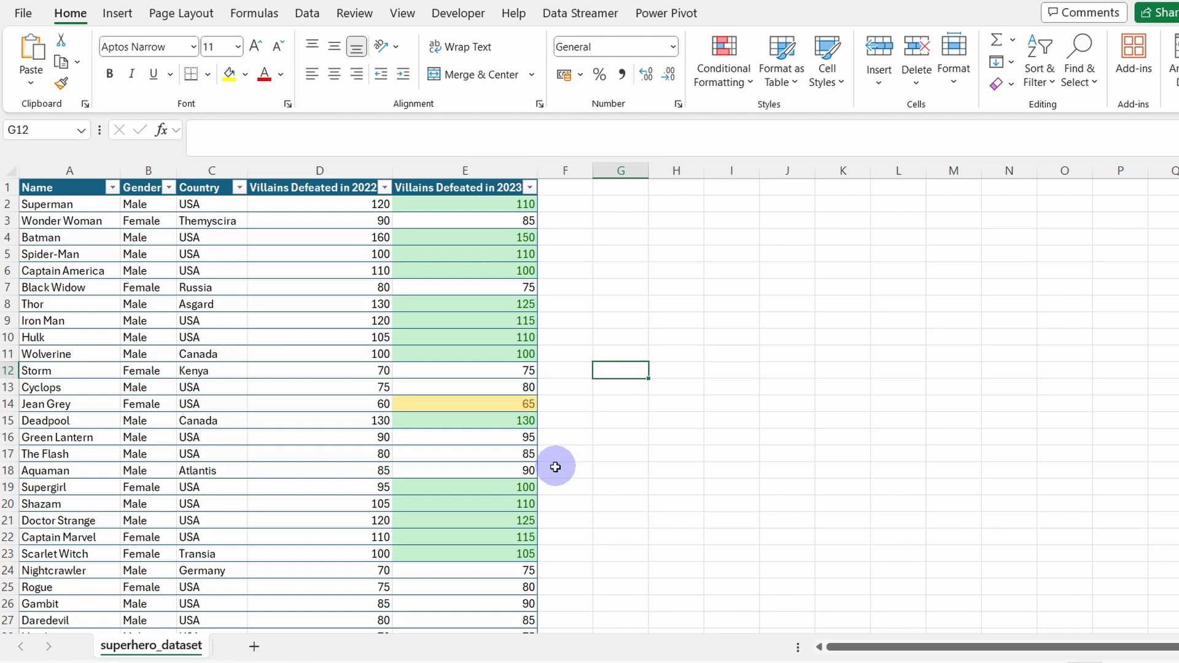
pyautogui.click(529, 488)
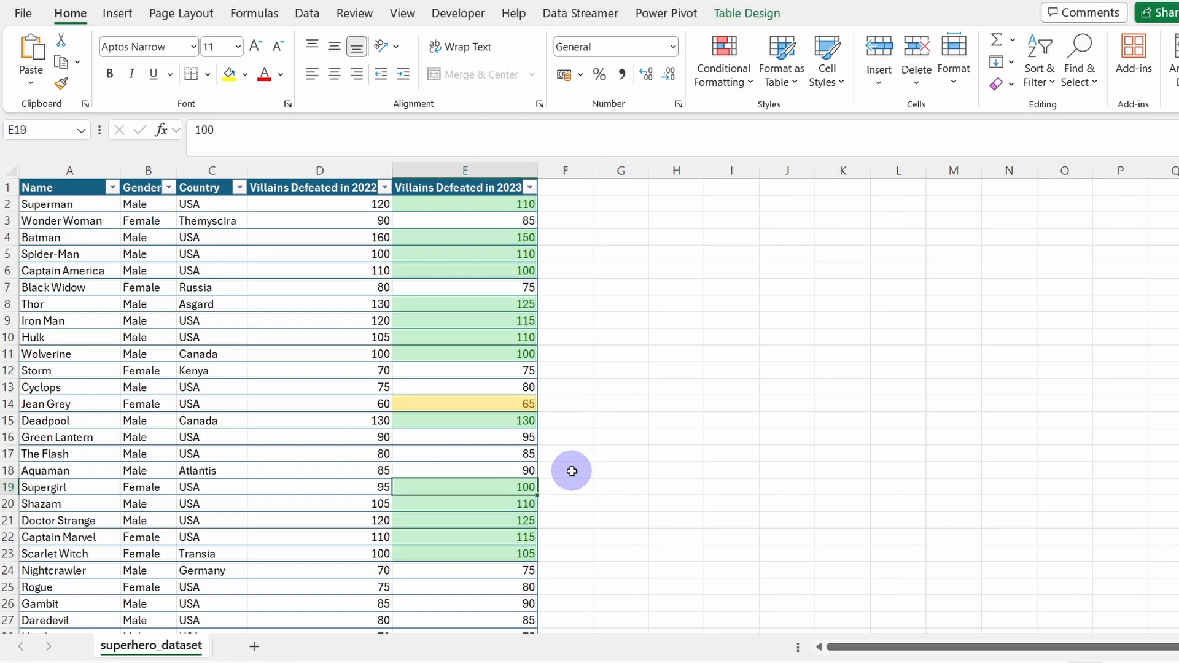
pyautogui.scroll(-9, 572, 471)
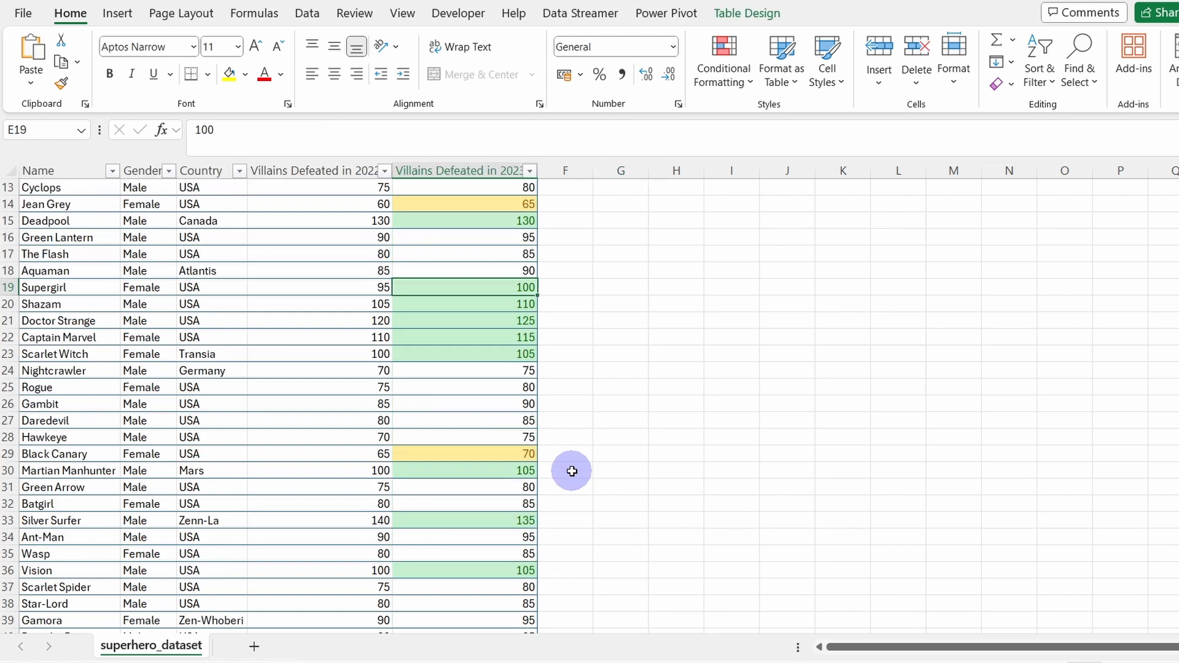
pyautogui.scroll(9, 572, 472)
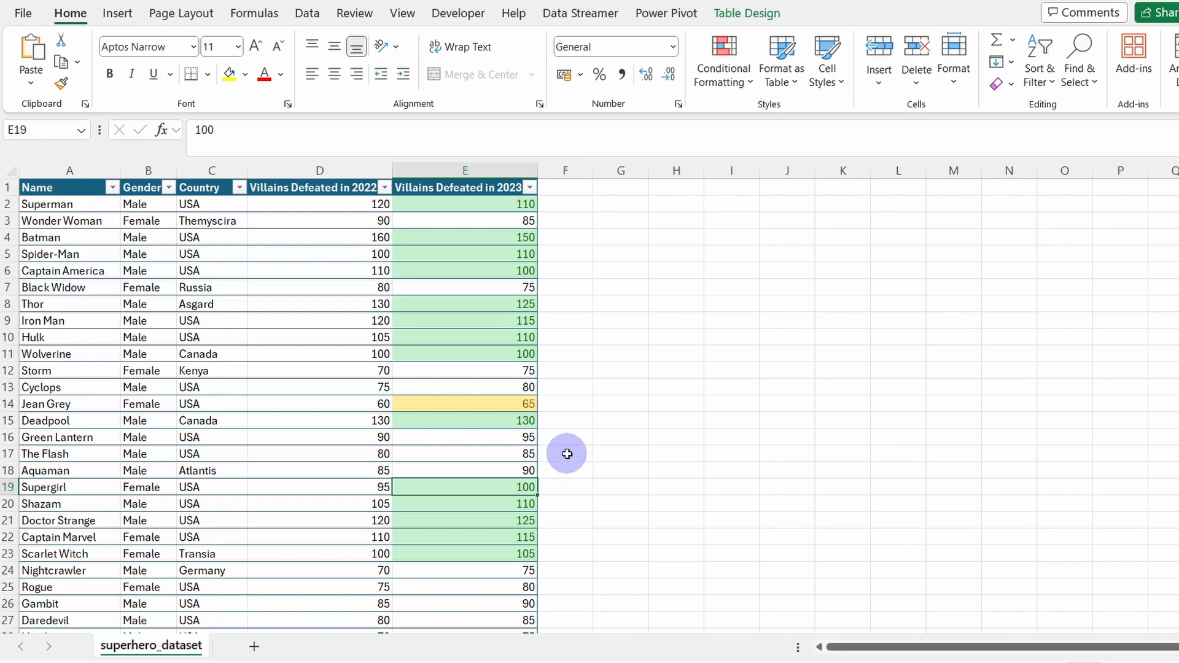
pyautogui.click(505, 204)
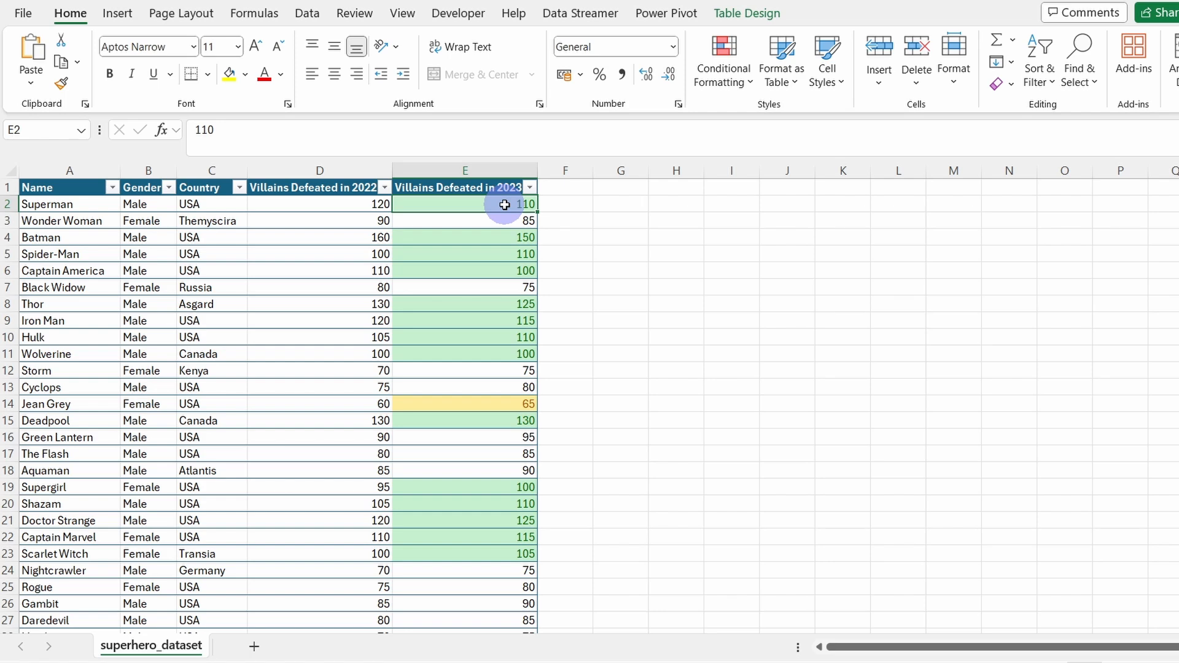
pyautogui.hotkey('ctrl', 'shift', 'Down')
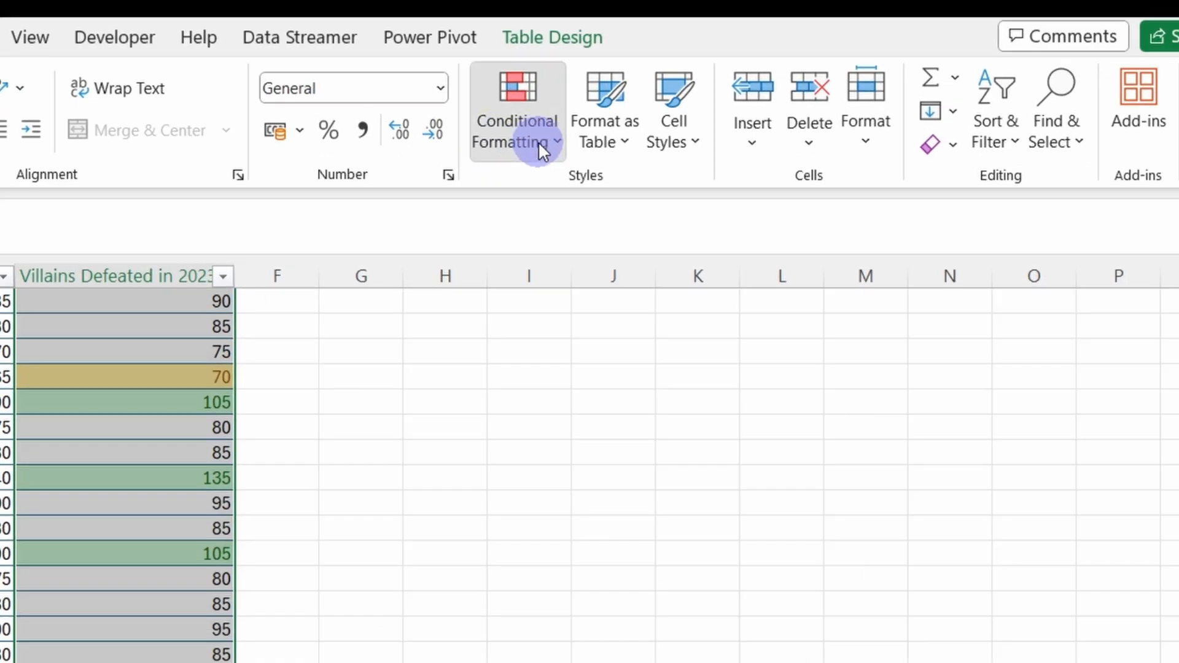
pyautogui.click(737, 81)
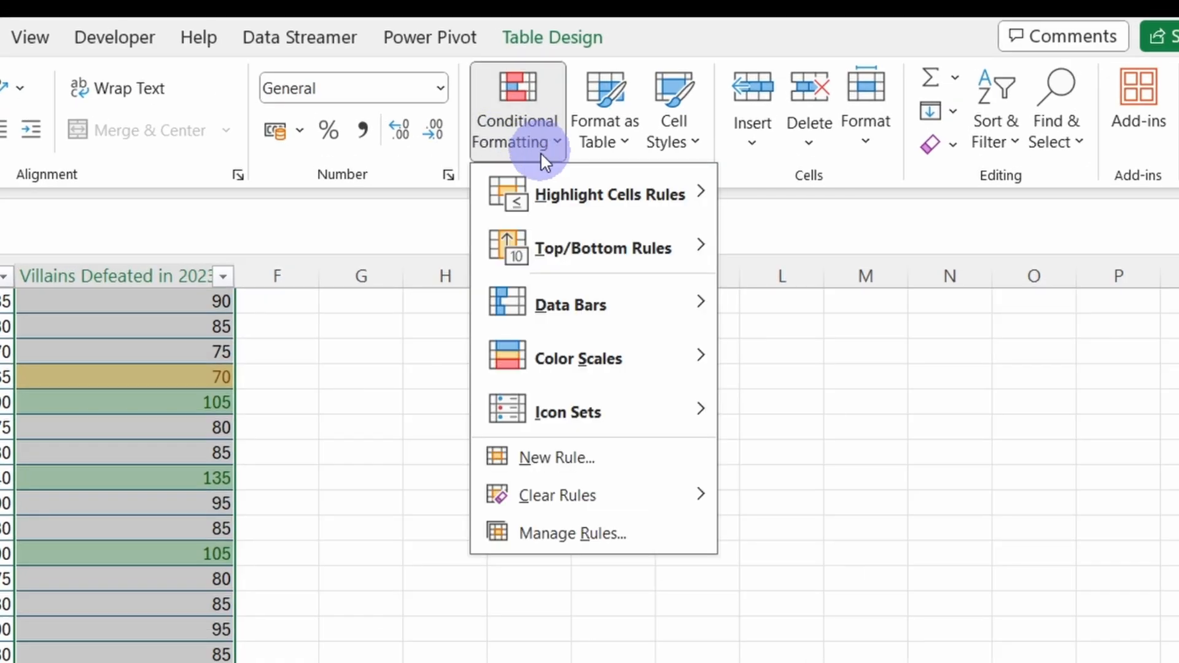
pyautogui.moveTo(567, 494)
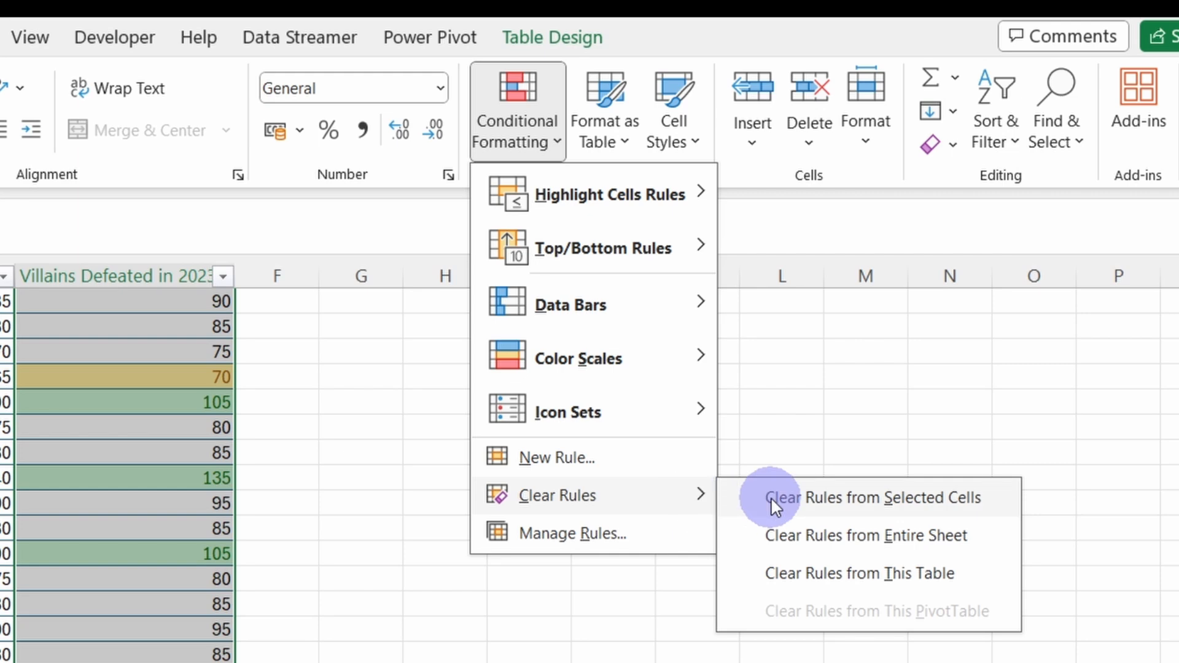
pyautogui.click(376, 407)
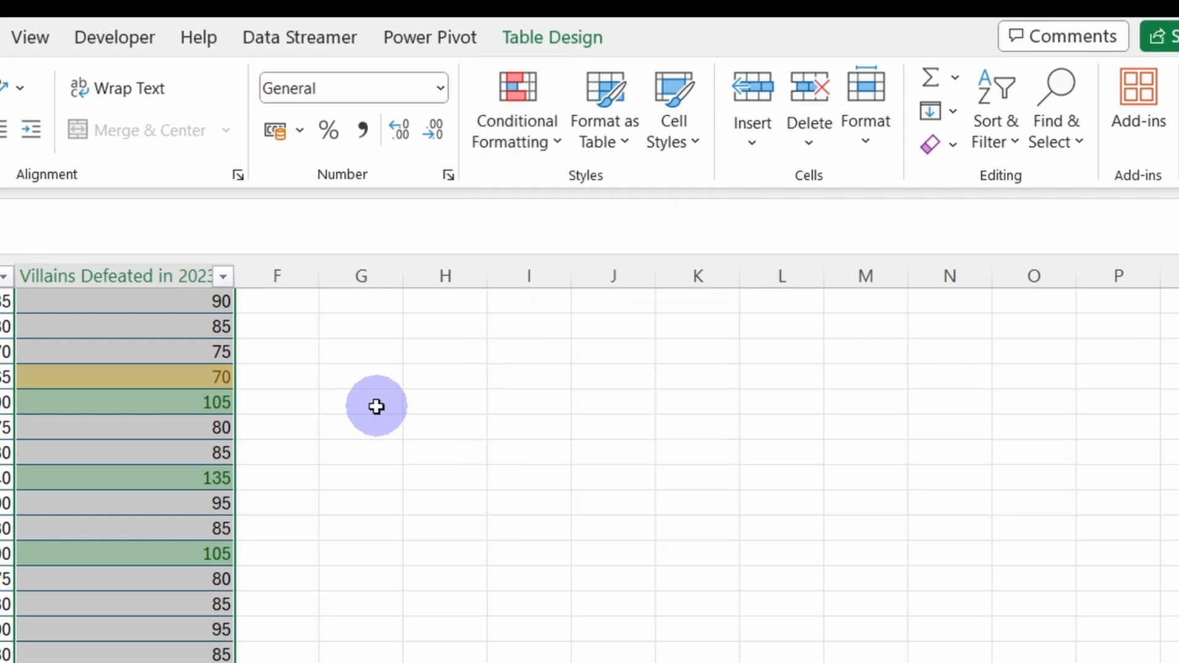
# - Clear the conditional formatting rules from the entire sheet
pyautogui.click(377, 406)
pyautogui.click(549, 161)
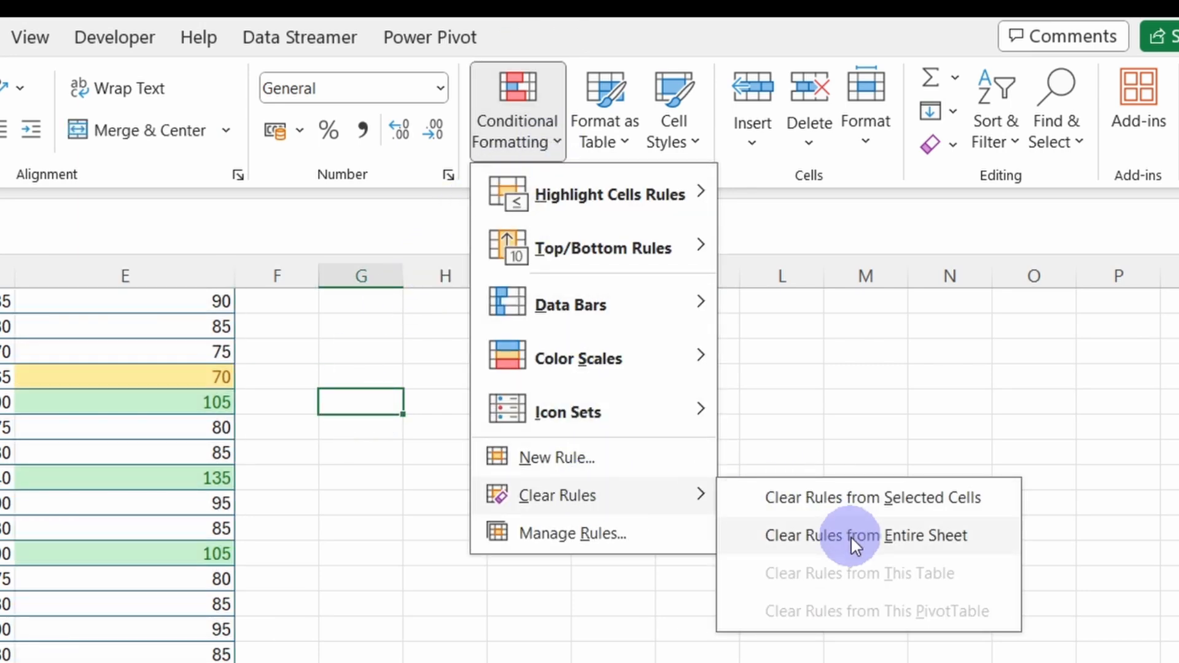
pyautogui.click(849, 536)
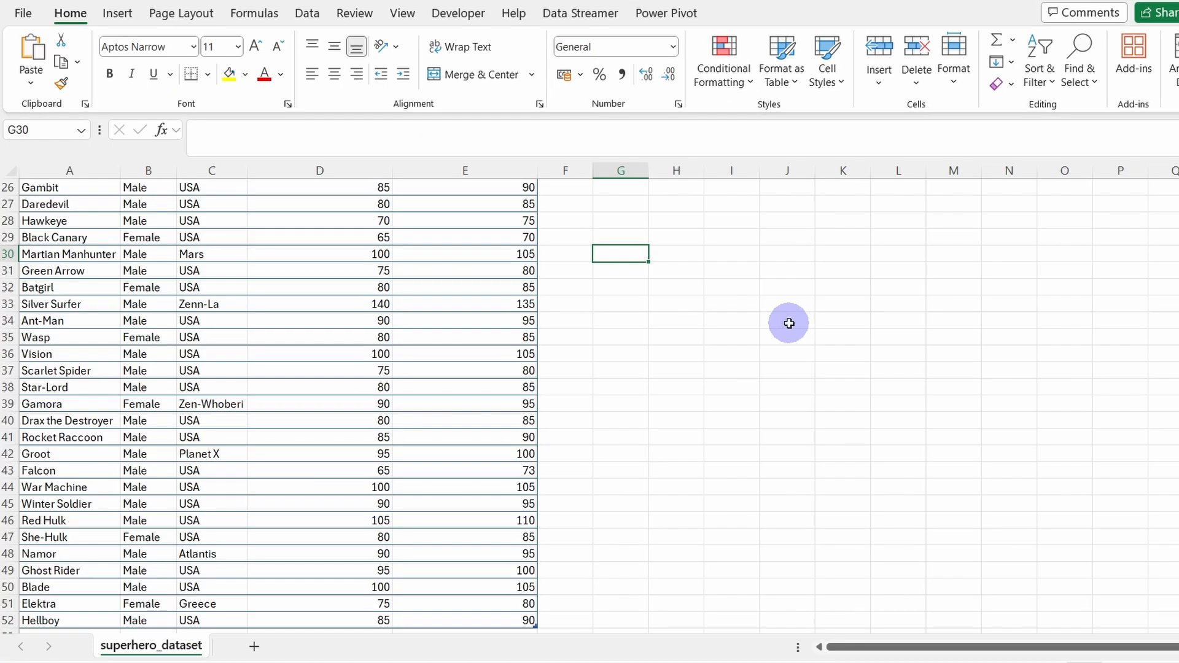
# - Start a new formula-based conditional formatting rule for all data rows of the superhero table, from Superman through Hellboy
pyautogui.scroll(8, 575, 352)
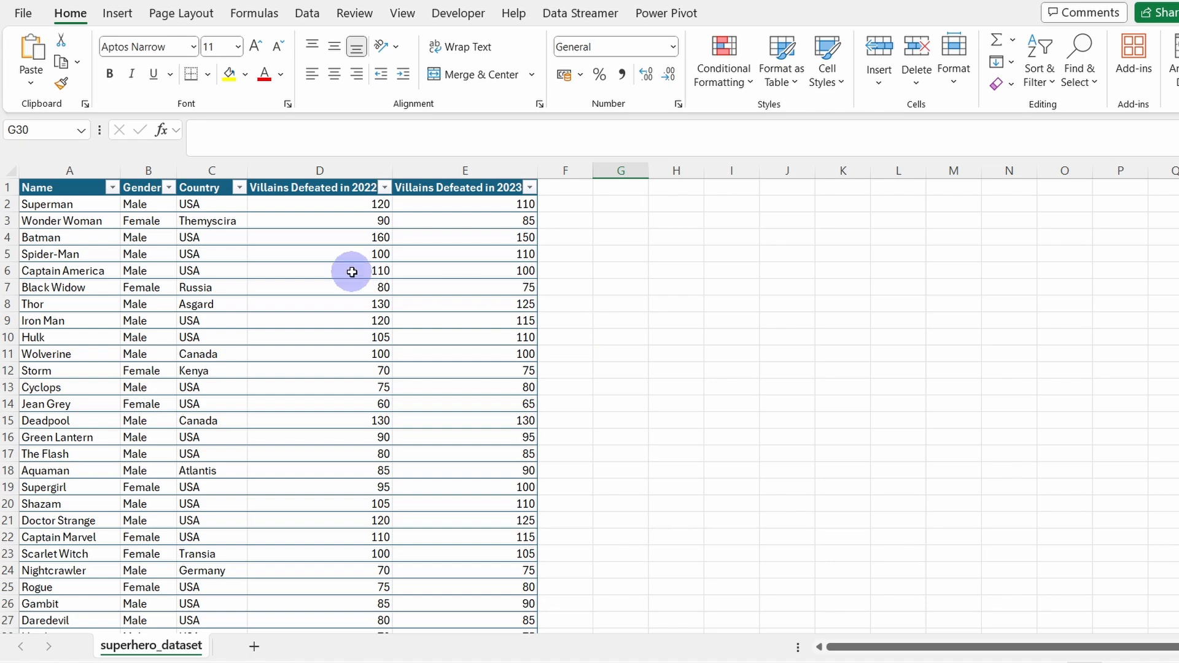
pyautogui.click(80, 207)
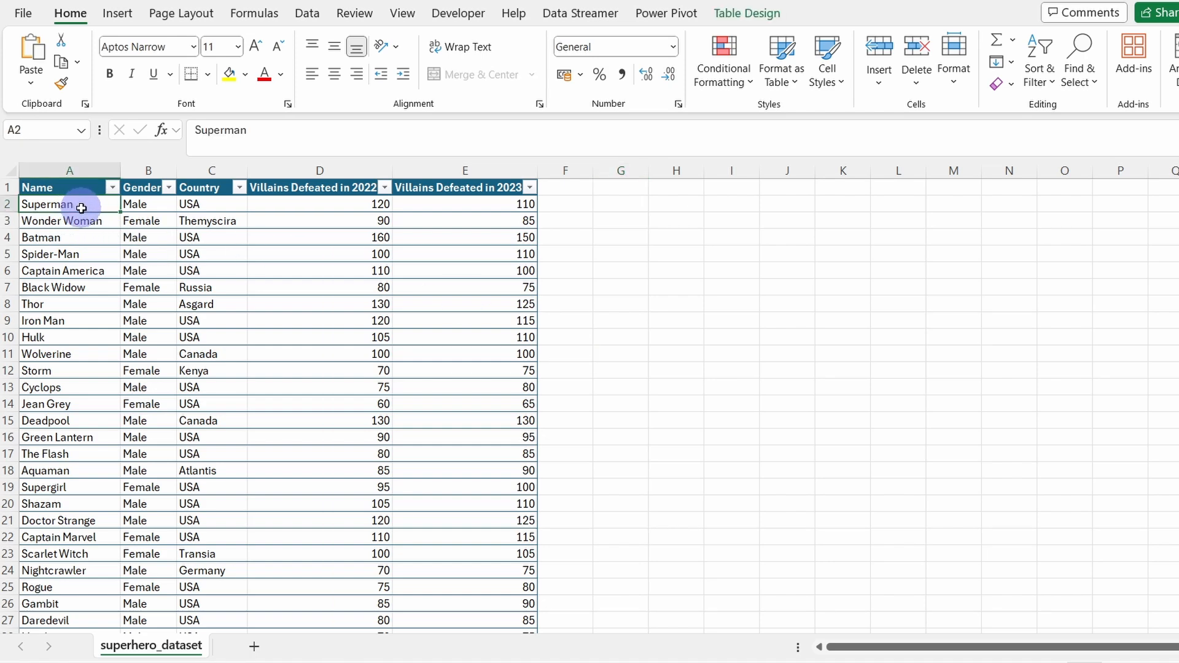
pyautogui.hotkey('ctrl', 'shift', 'Right')
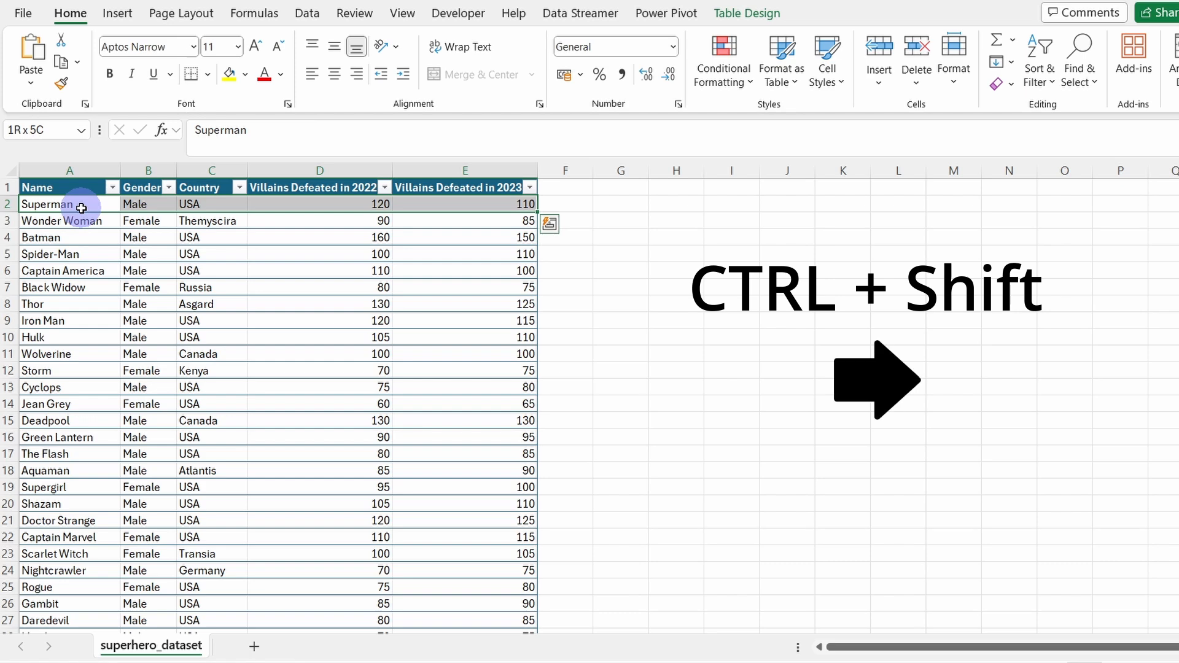
pyautogui.hotkey('ctrl', 'shift', 'Down')
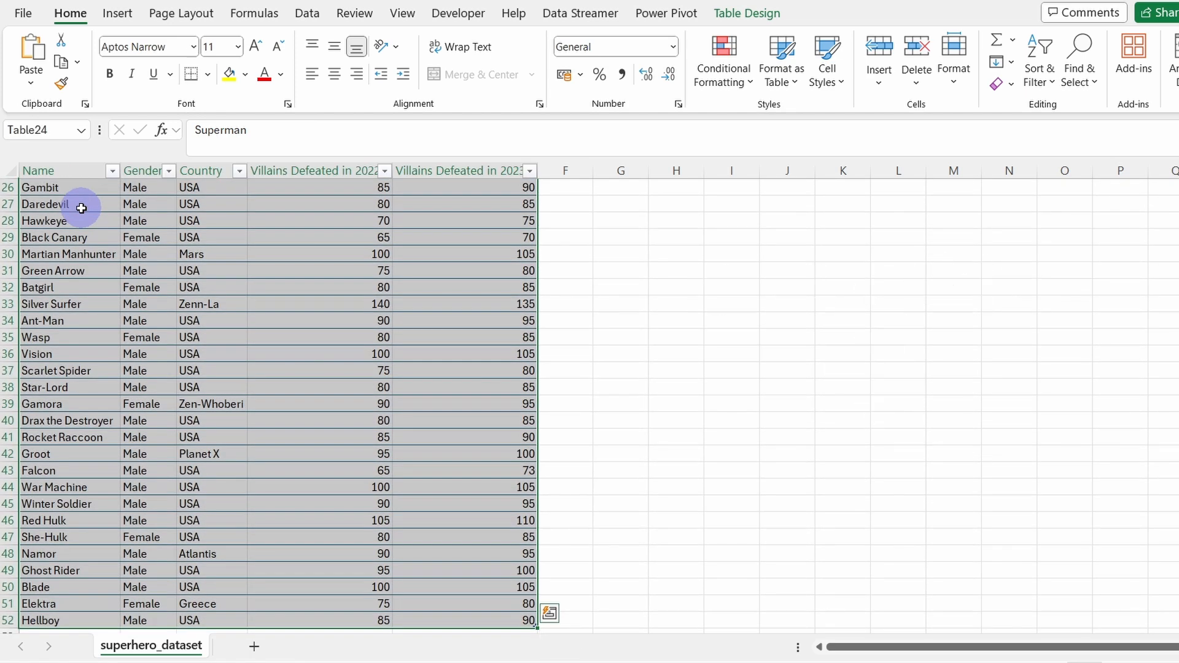
pyautogui.click(742, 84)
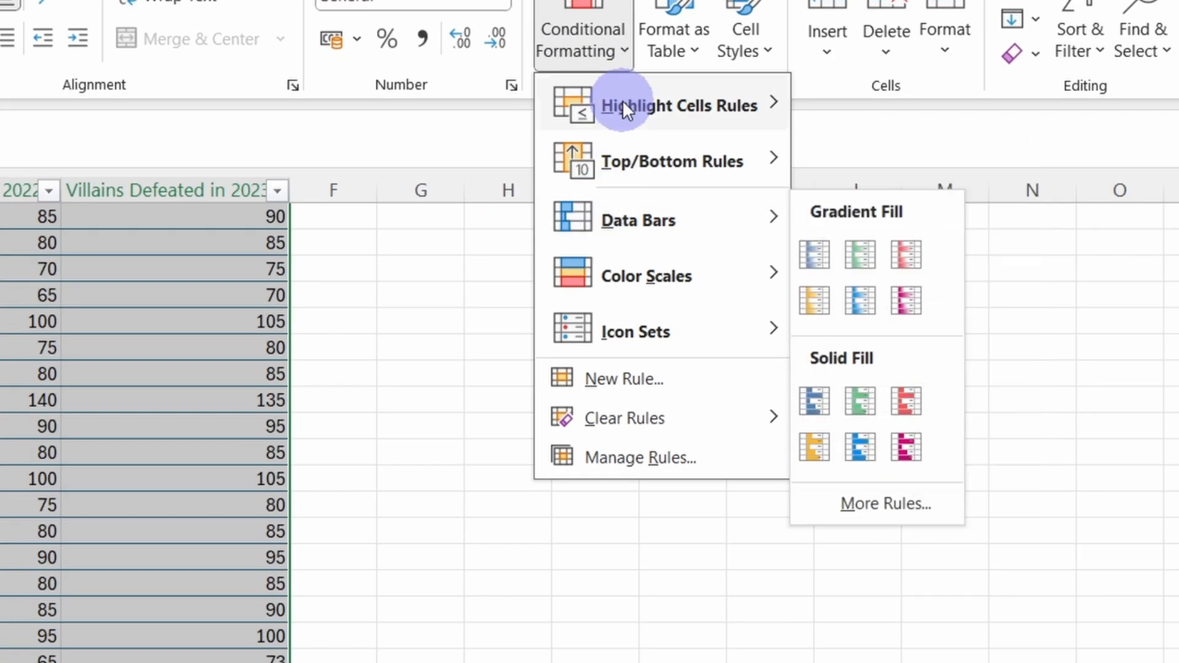
pyautogui.moveTo(755, 116)
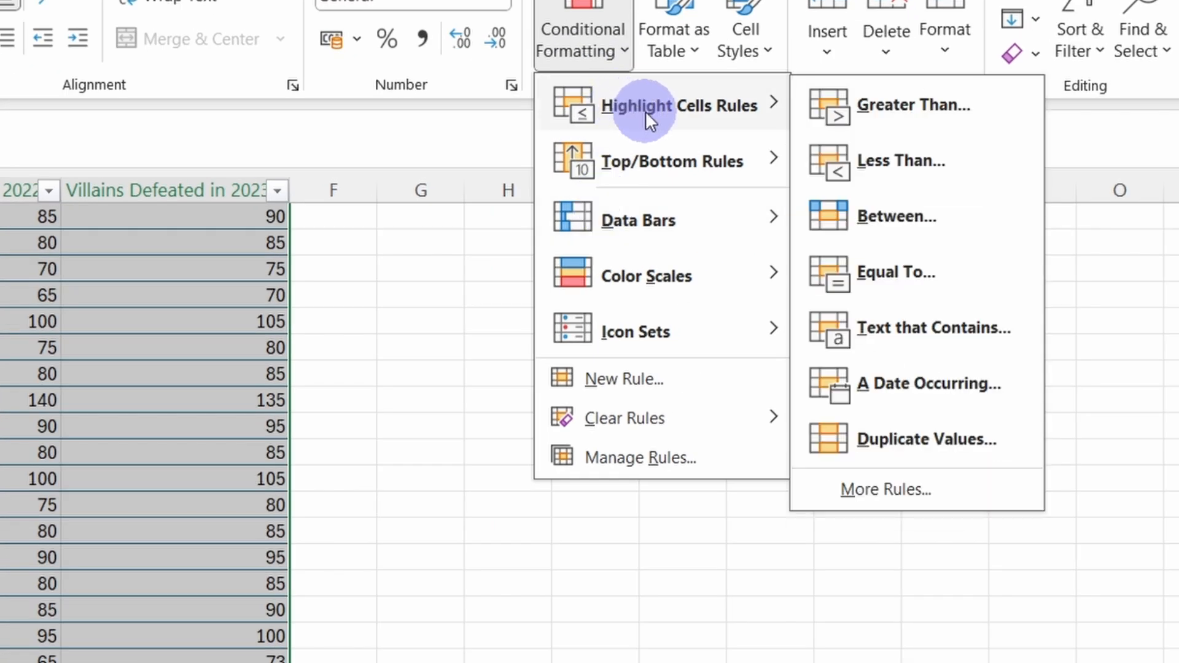
pyautogui.click(651, 378)
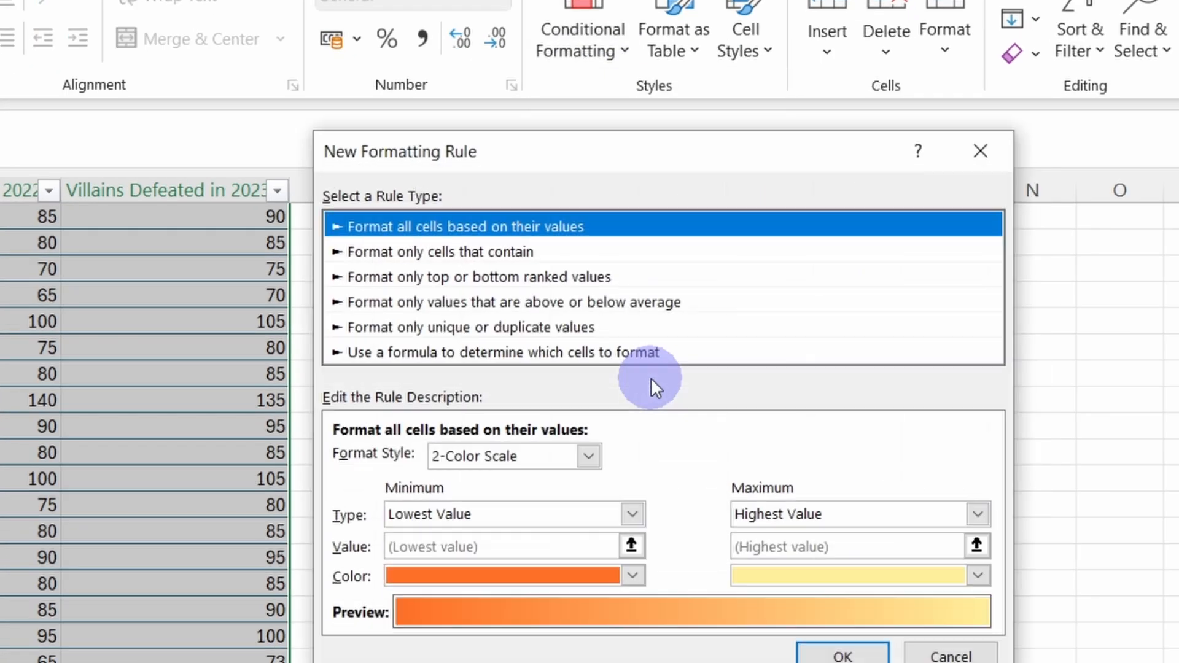
pyautogui.click(459, 353)
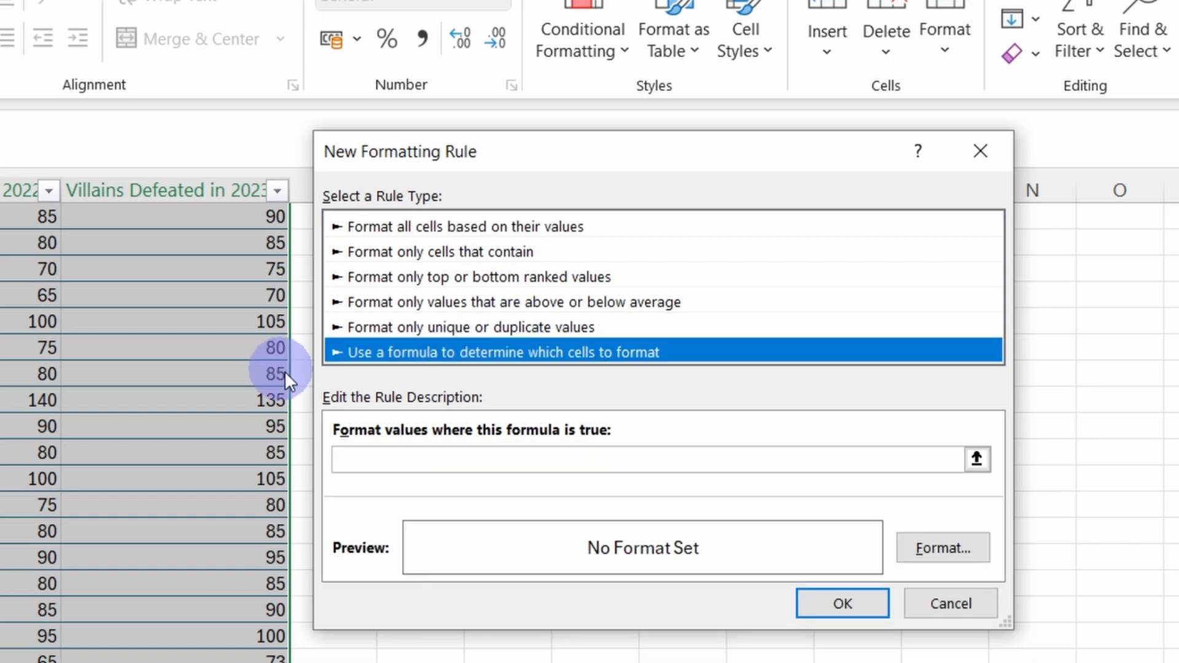
# - Enter =$E2>=100 as the rule's formula, locking only the column reference
pyautogui.click(382, 463)
pyautogui.write('=')
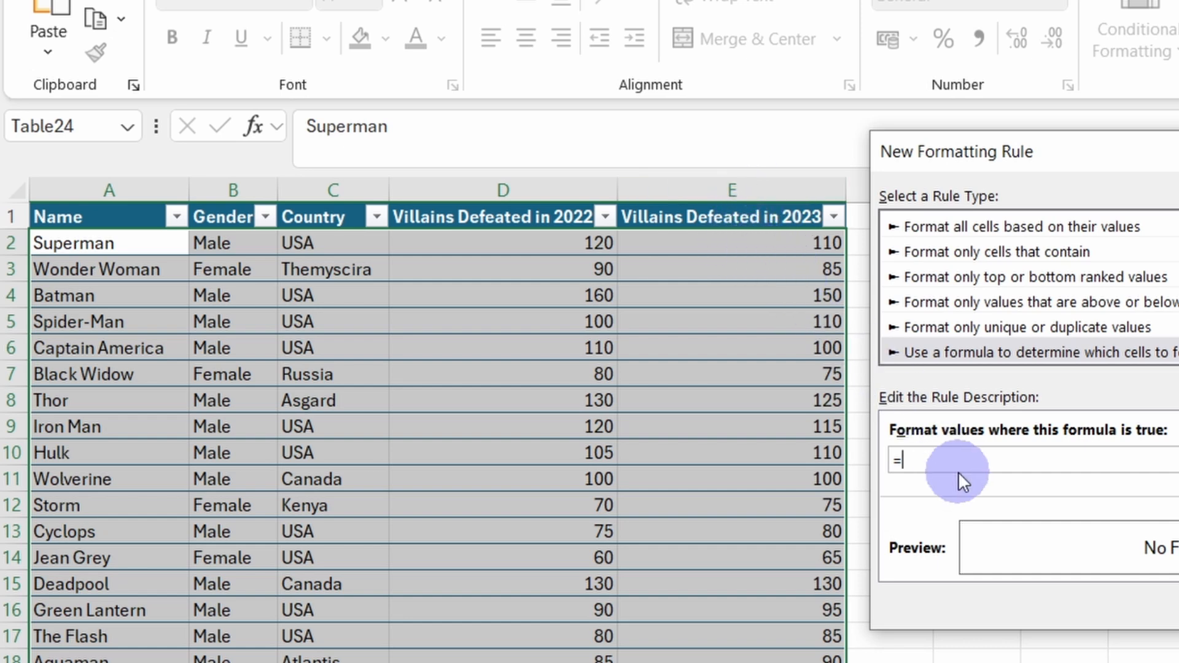
pyautogui.write('E2')
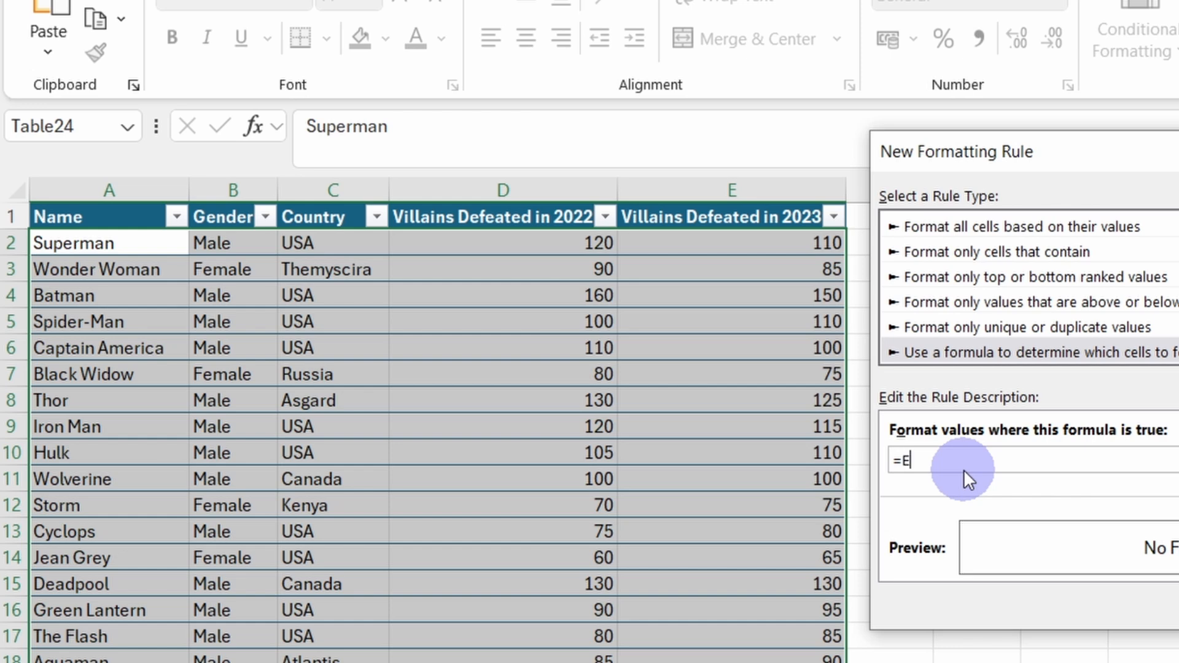
pyautogui.click(903, 461)
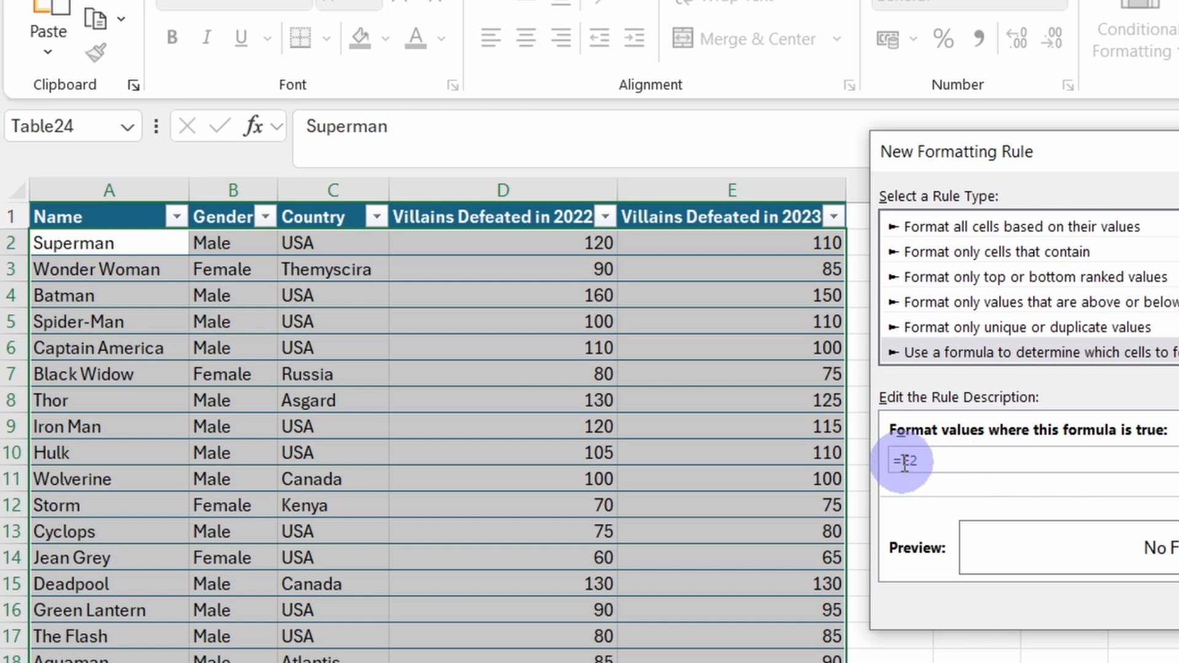
pyautogui.write('$')
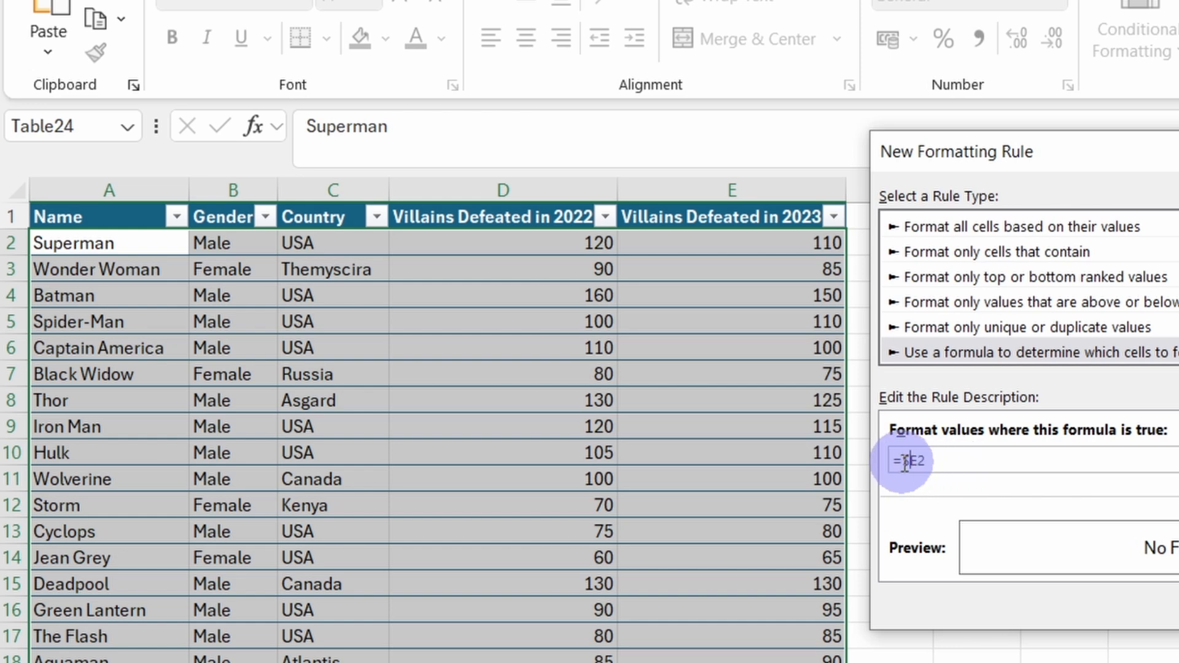
pyautogui.click(968, 462)
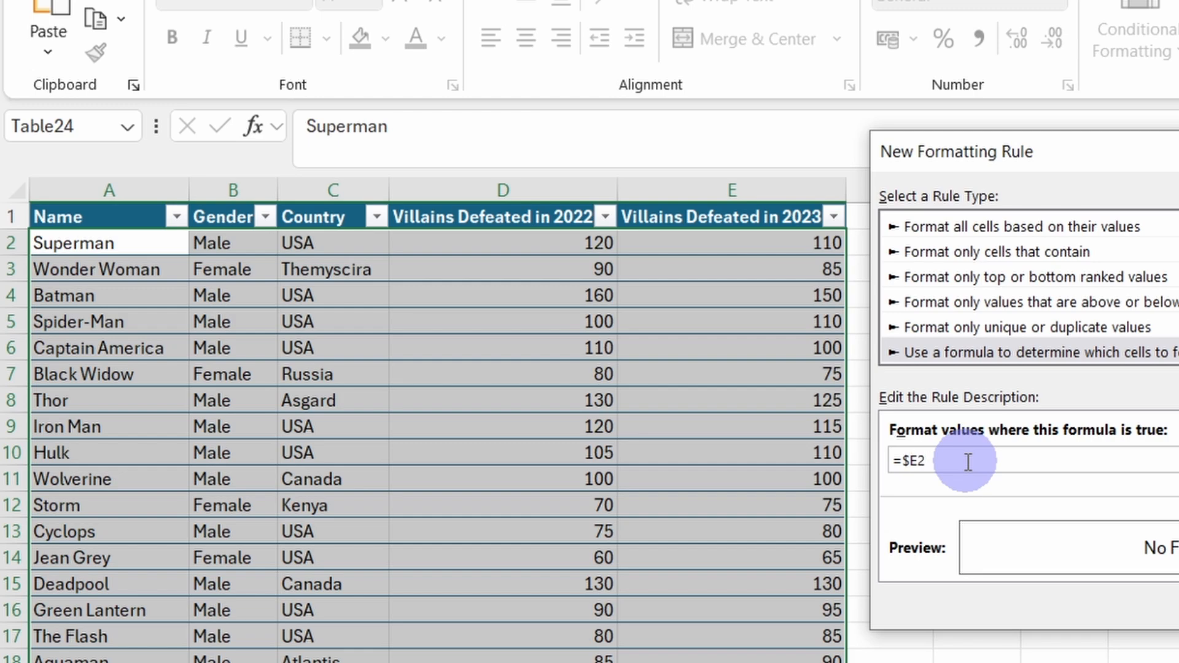
pyautogui.write('>=100')
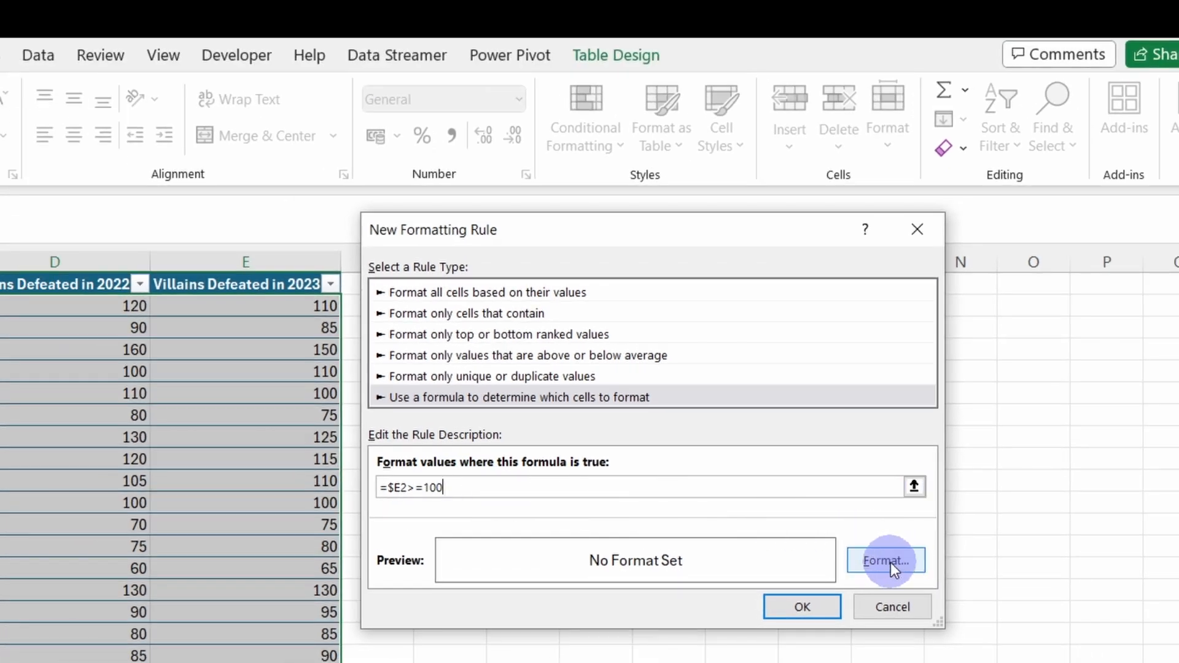
# - Format the matching rows with a dark green fill and white font, and apply the new rule
pyautogui.click(890, 562)
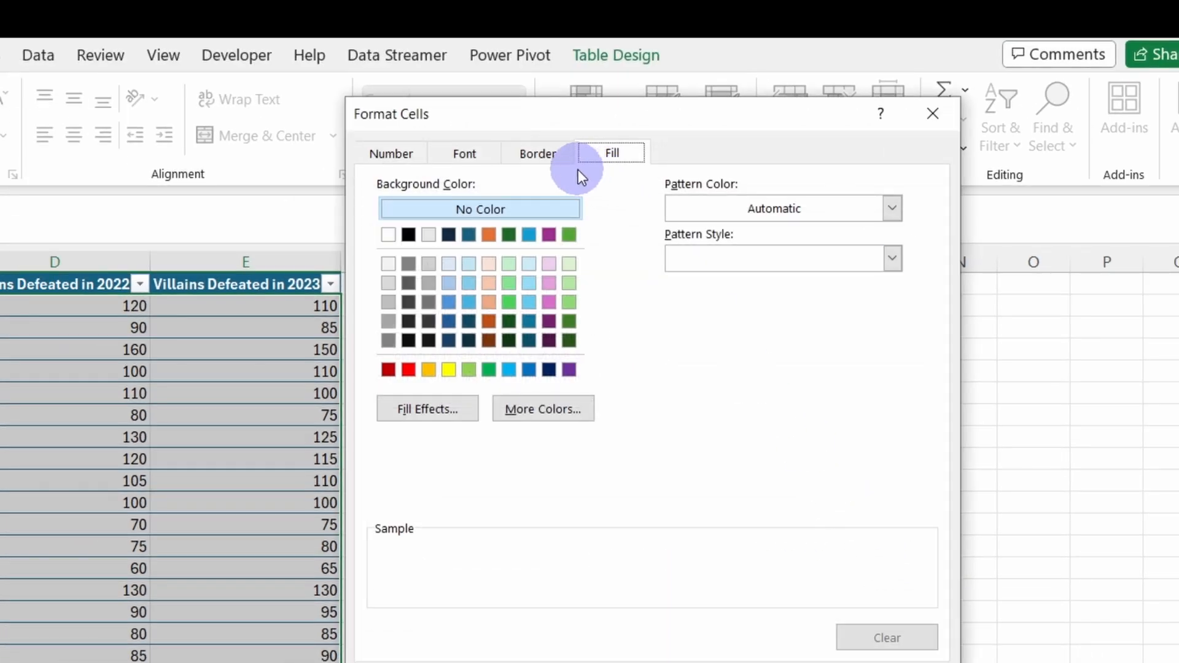
pyautogui.click(569, 321)
pyautogui.click(469, 175)
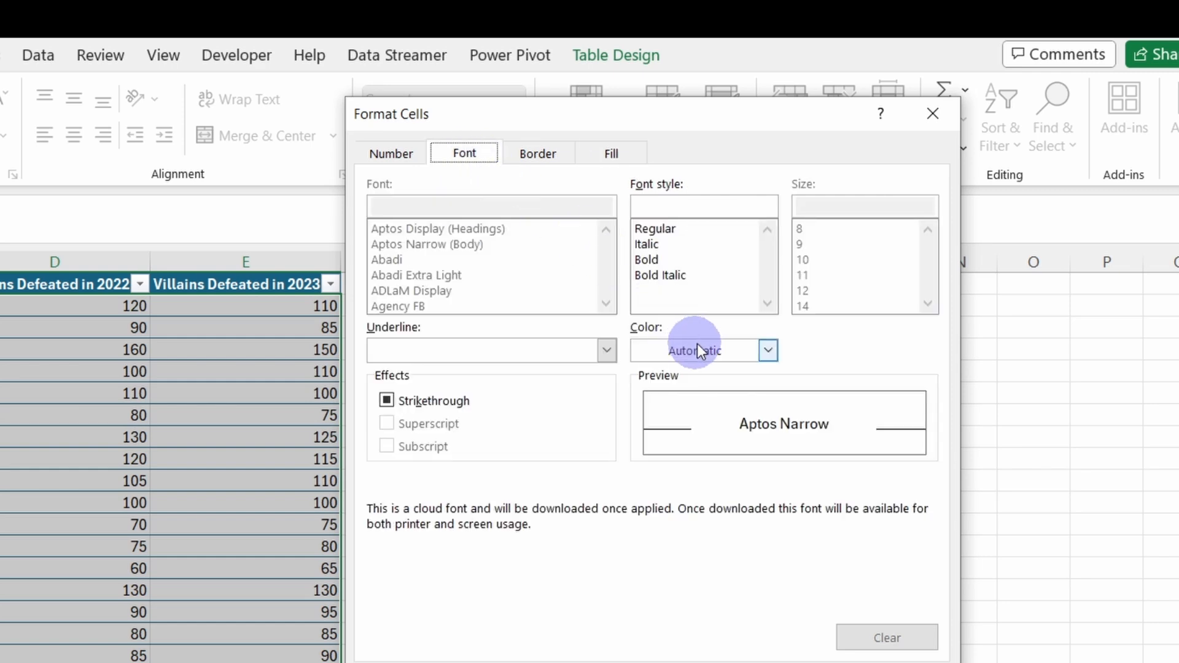
pyautogui.click(698, 347)
pyautogui.click(779, 308)
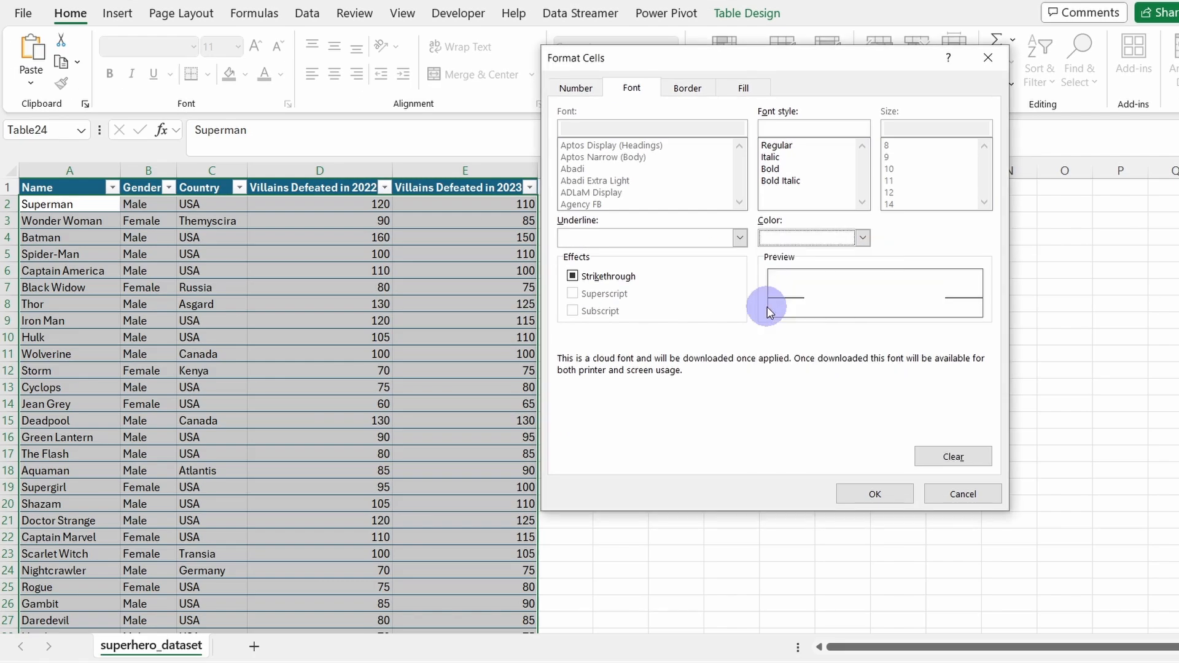
pyautogui.click(887, 491)
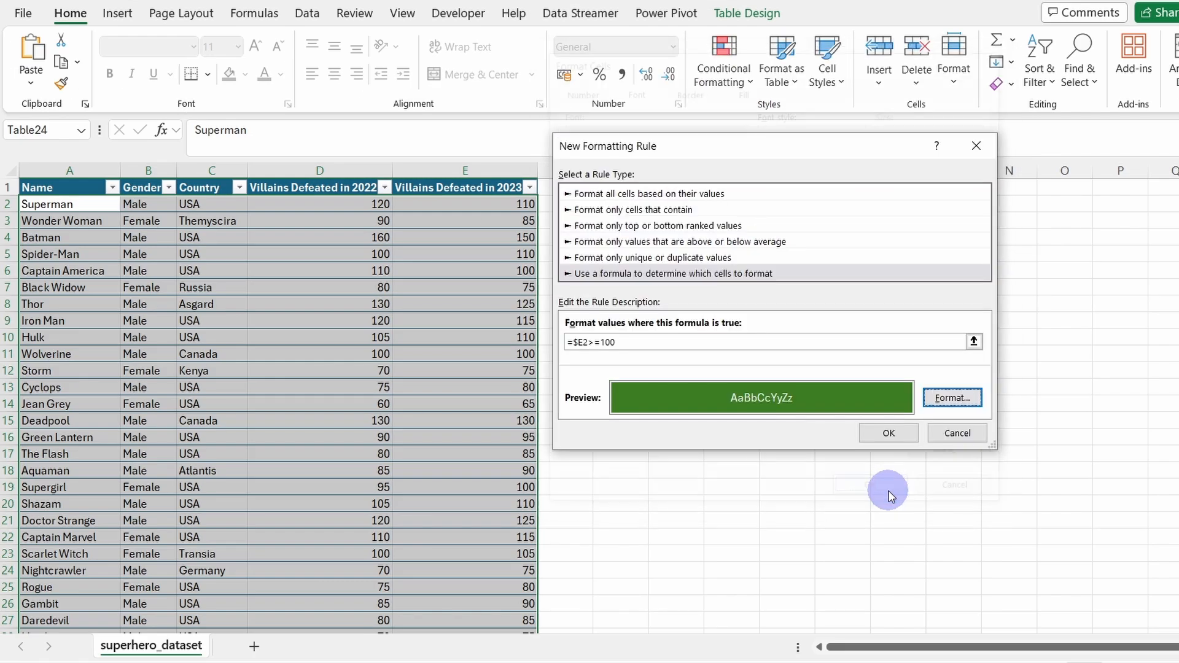
pyautogui.click(878, 433)
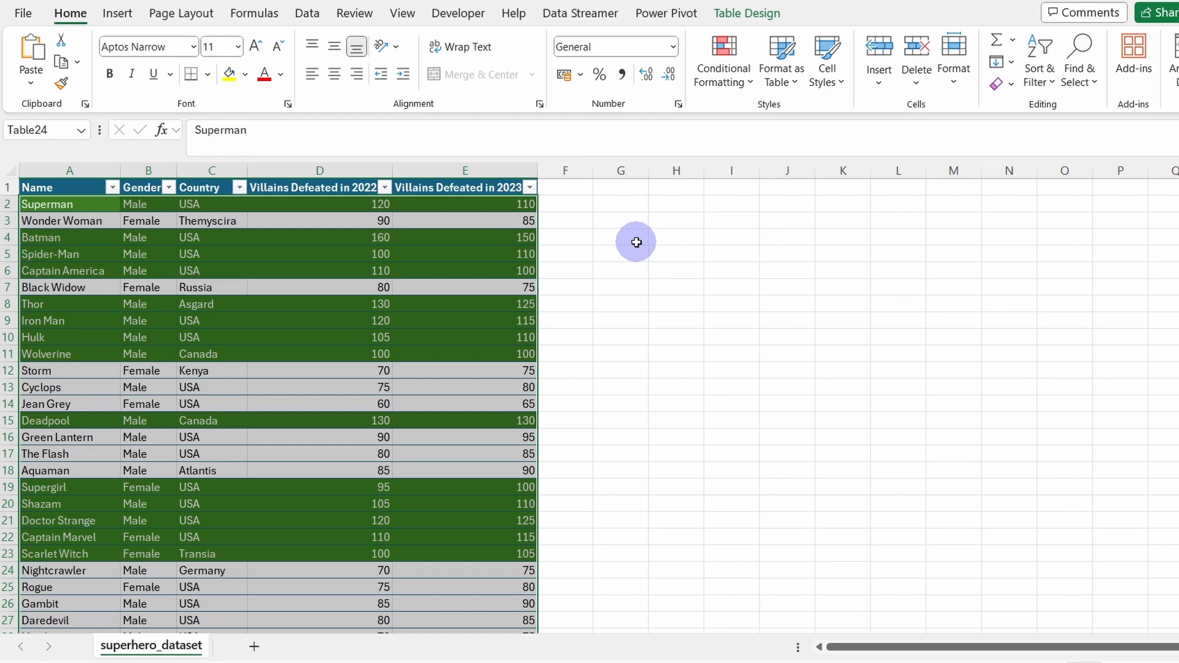
# - Duplicate the table's green =$E2>=100 rule in the Conditional Formatting Rules Manager
pyautogui.click(741, 81)
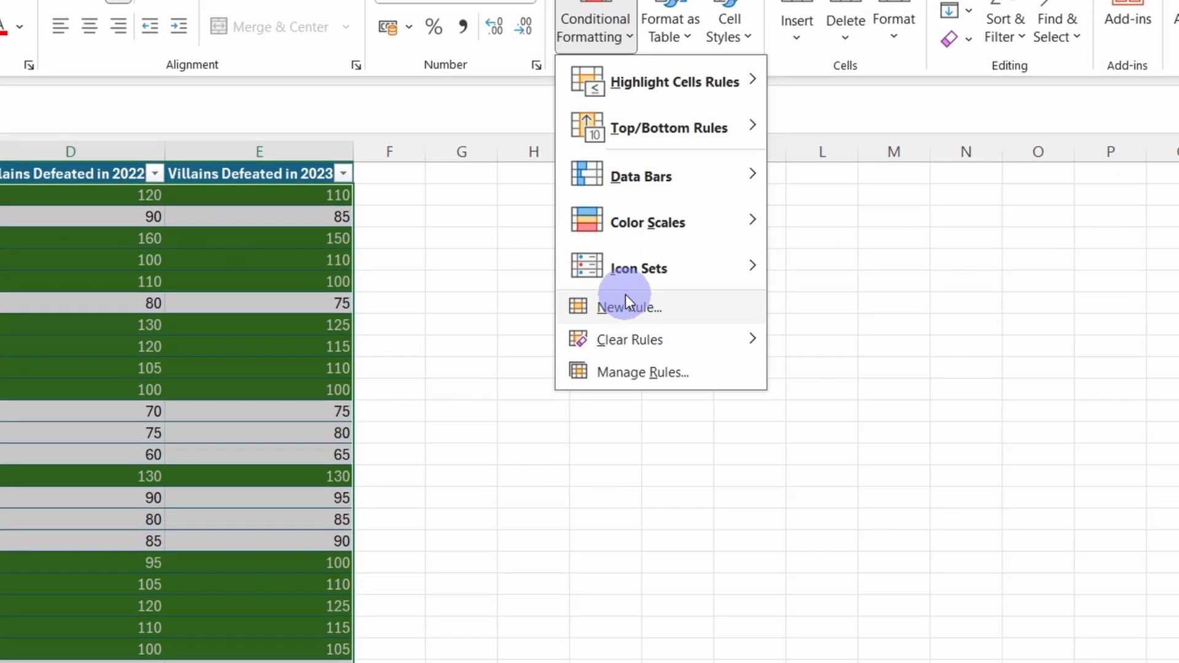
pyautogui.click(640, 374)
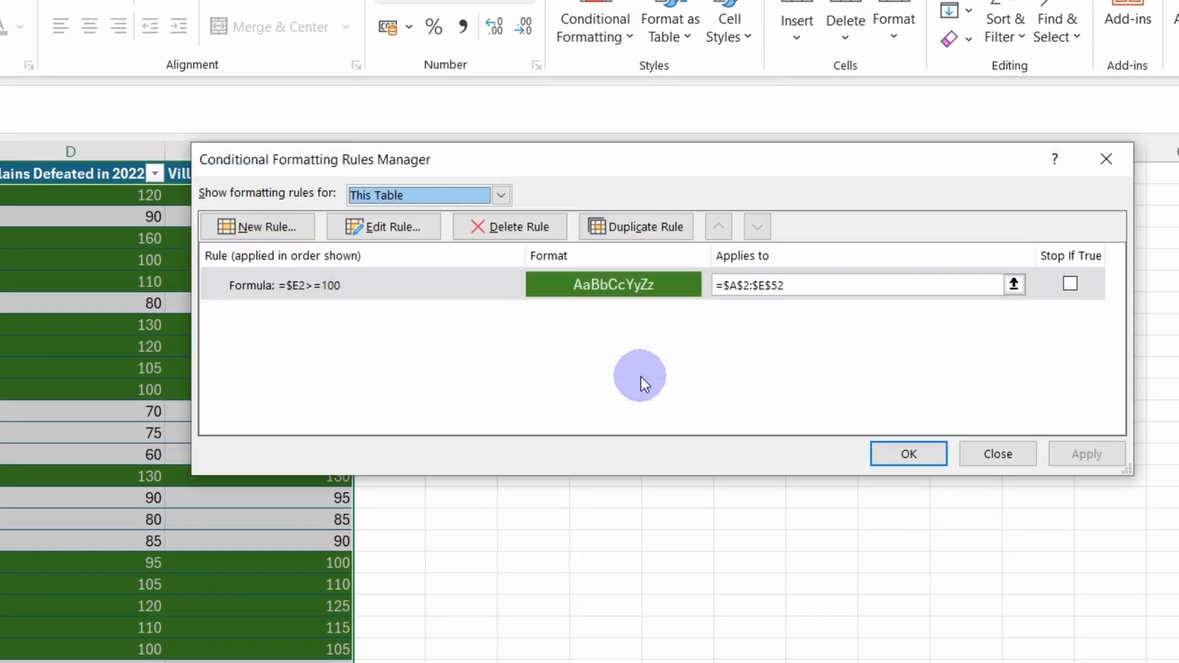
pyautogui.click(400, 286)
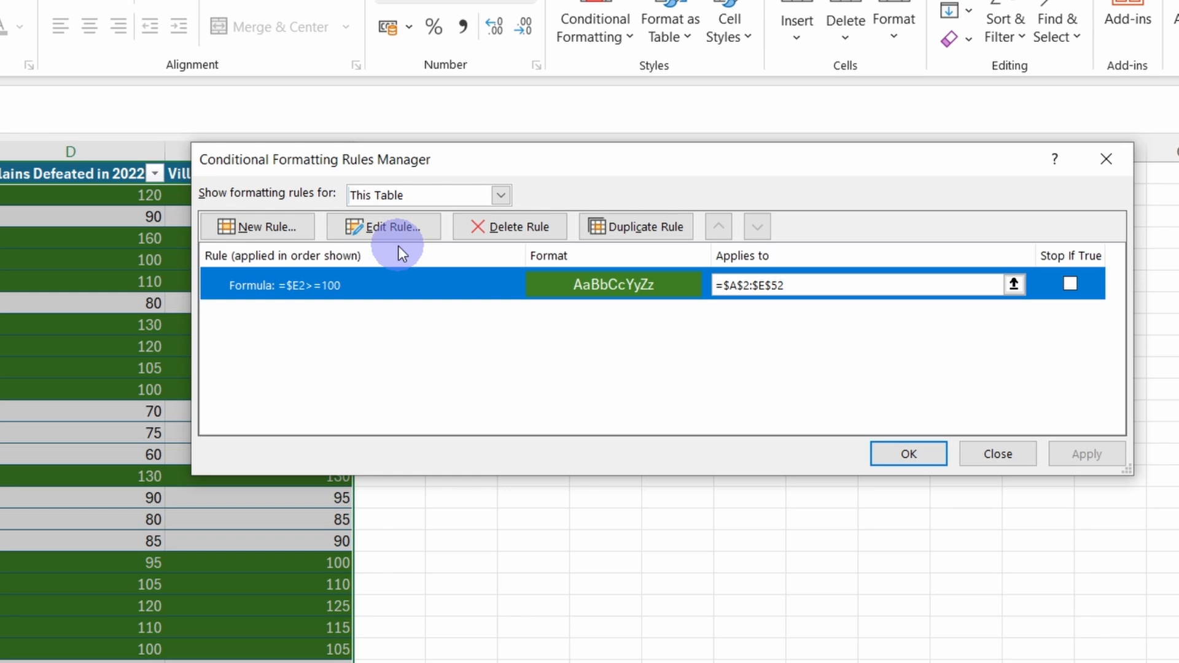
pyautogui.click(647, 228)
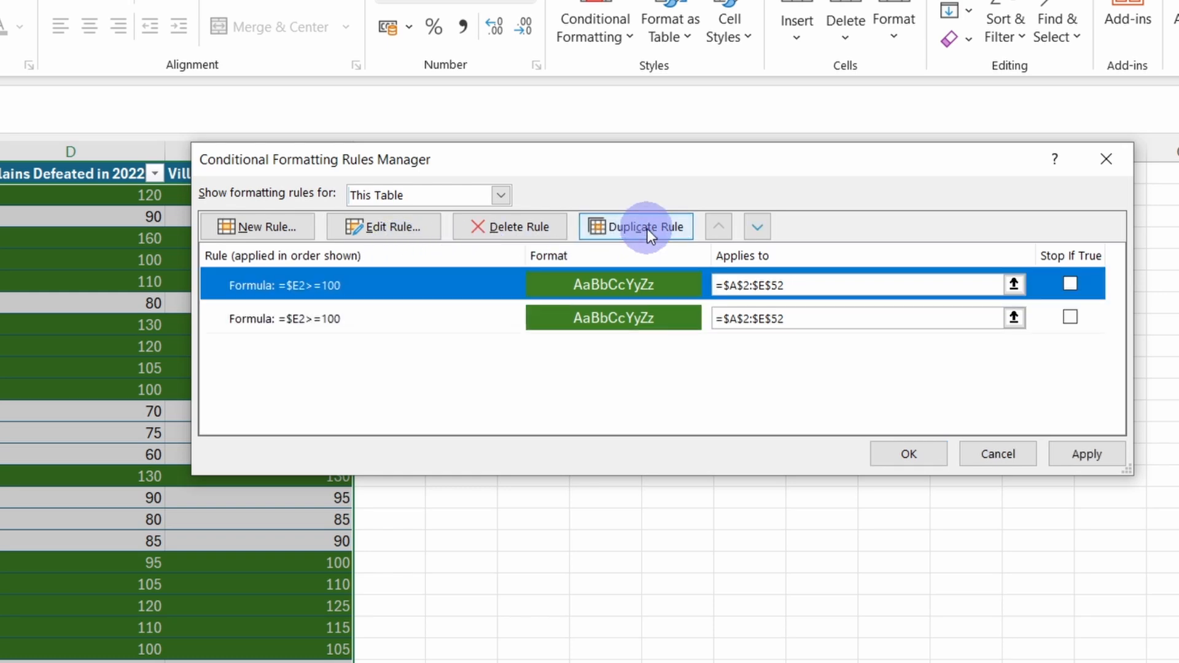
# - Change the duplicated rule's formula to =$E2<=70
pyautogui.click(388, 234)
pyautogui.click(469, 376)
pyautogui.press('BackSpace')
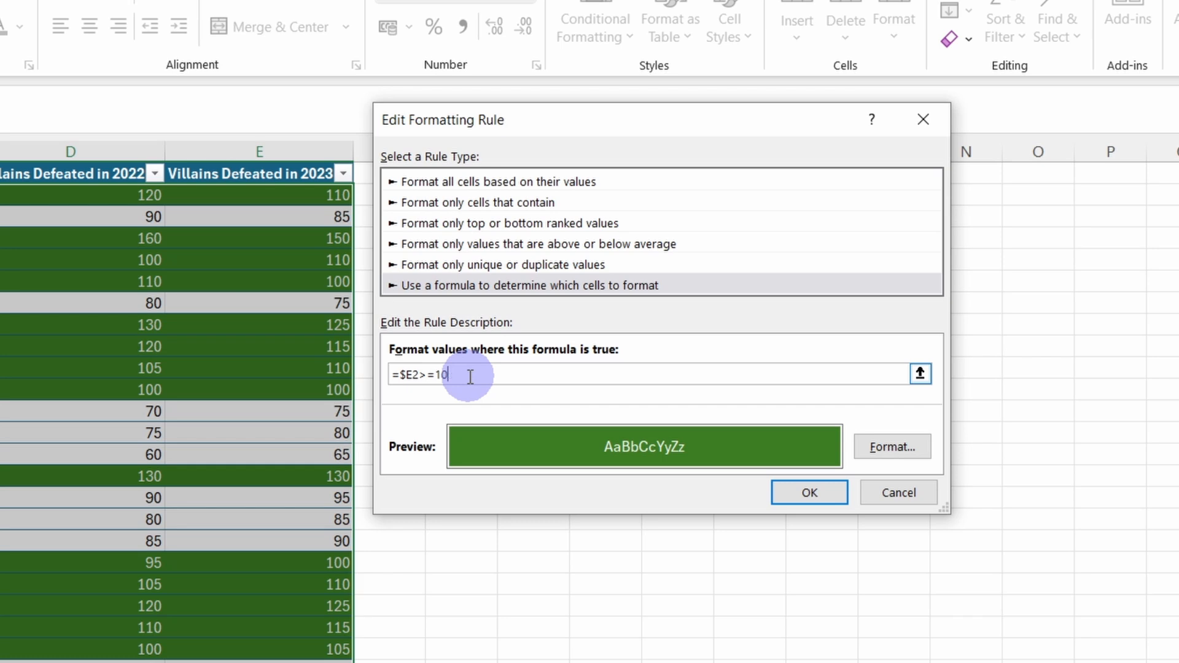
pyautogui.press('BackSpace')
pyautogui.press('BackSpace')
pyautogui.write('70')
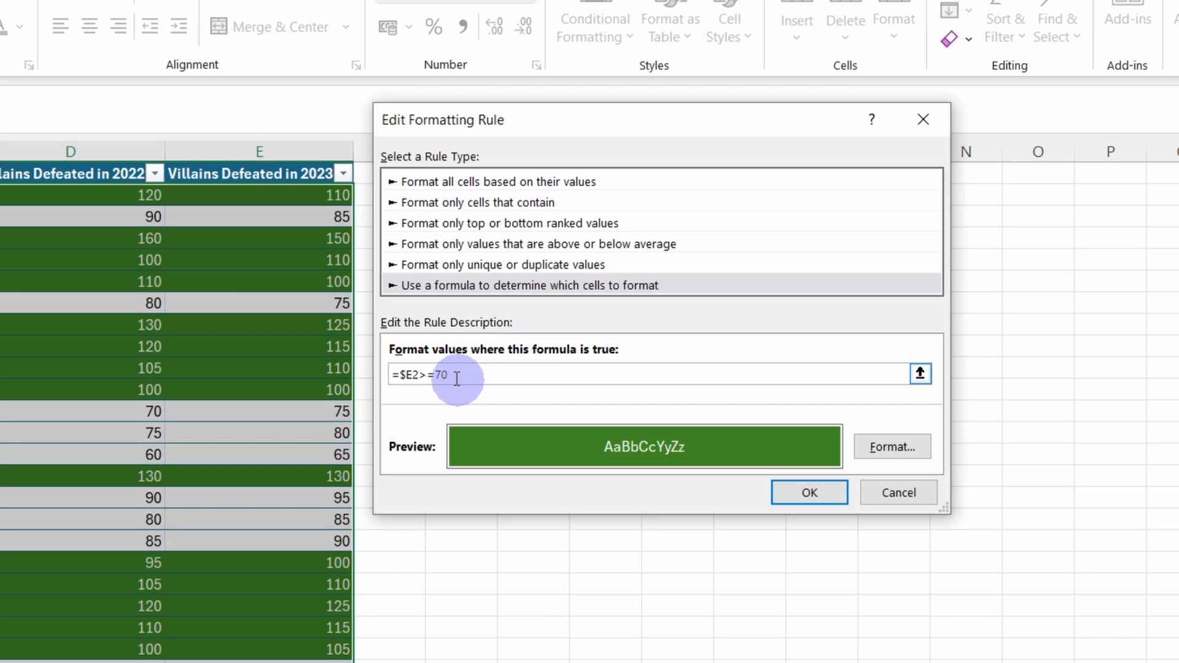
pyautogui.click(427, 374)
pyautogui.press('BackSpace')
pyautogui.write('<')
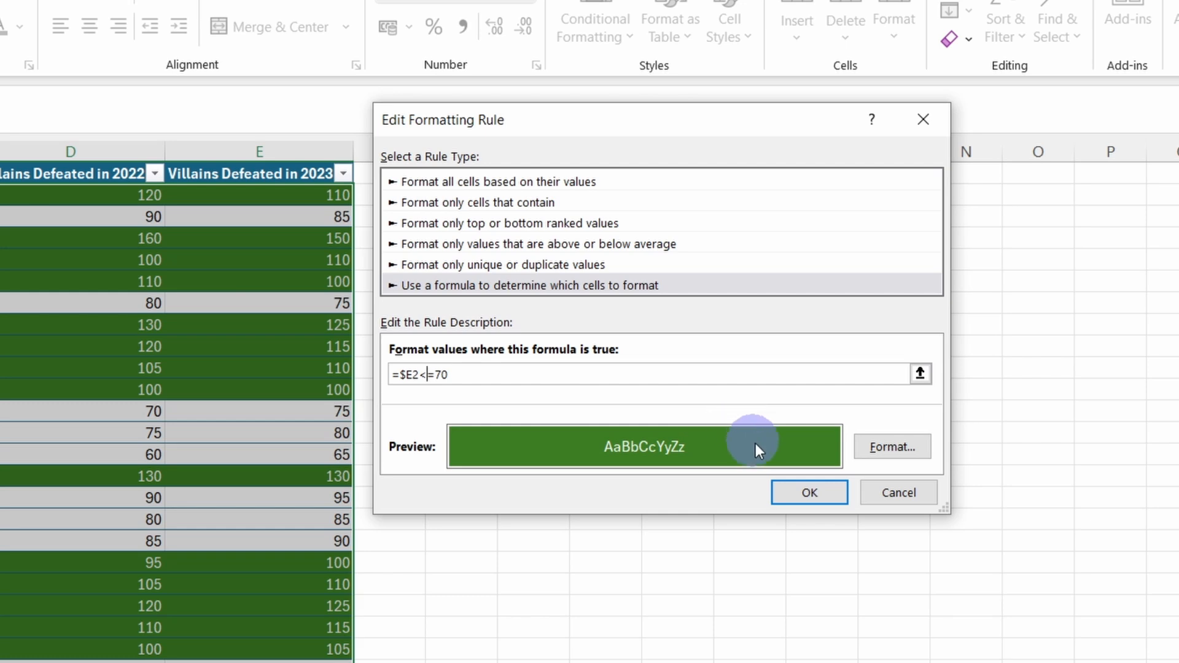
# - Give the =$E2<=70 rule a light green fill and apply it to the table
pyautogui.click(880, 448)
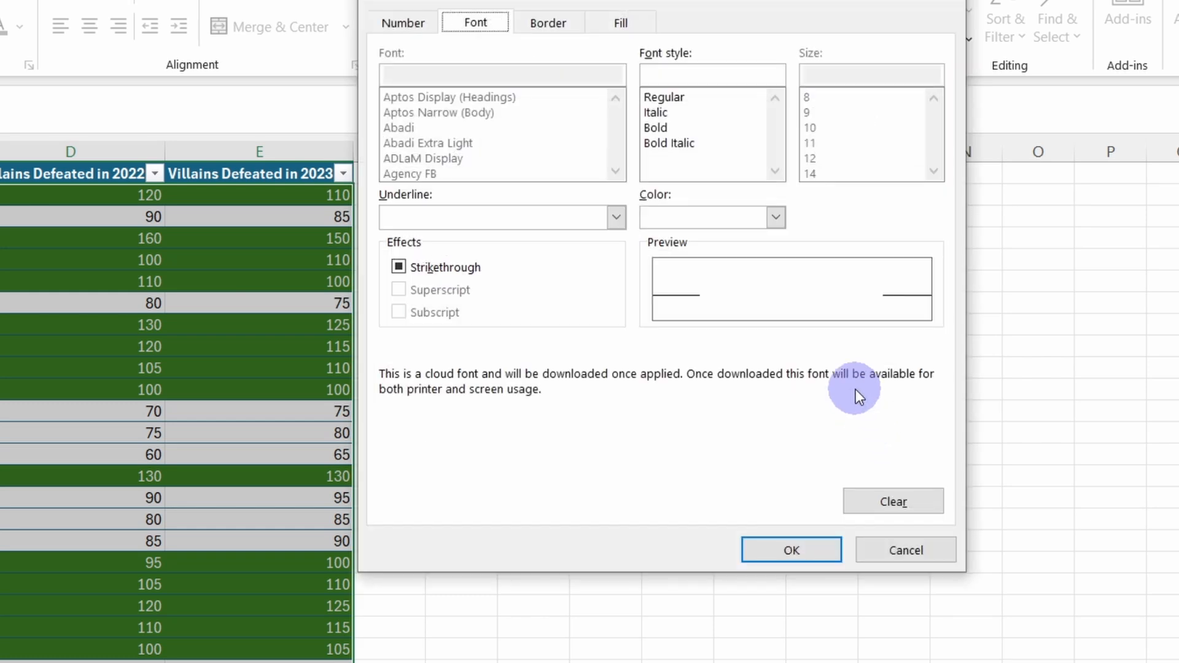
pyautogui.click(566, 28)
pyautogui.click(639, 26)
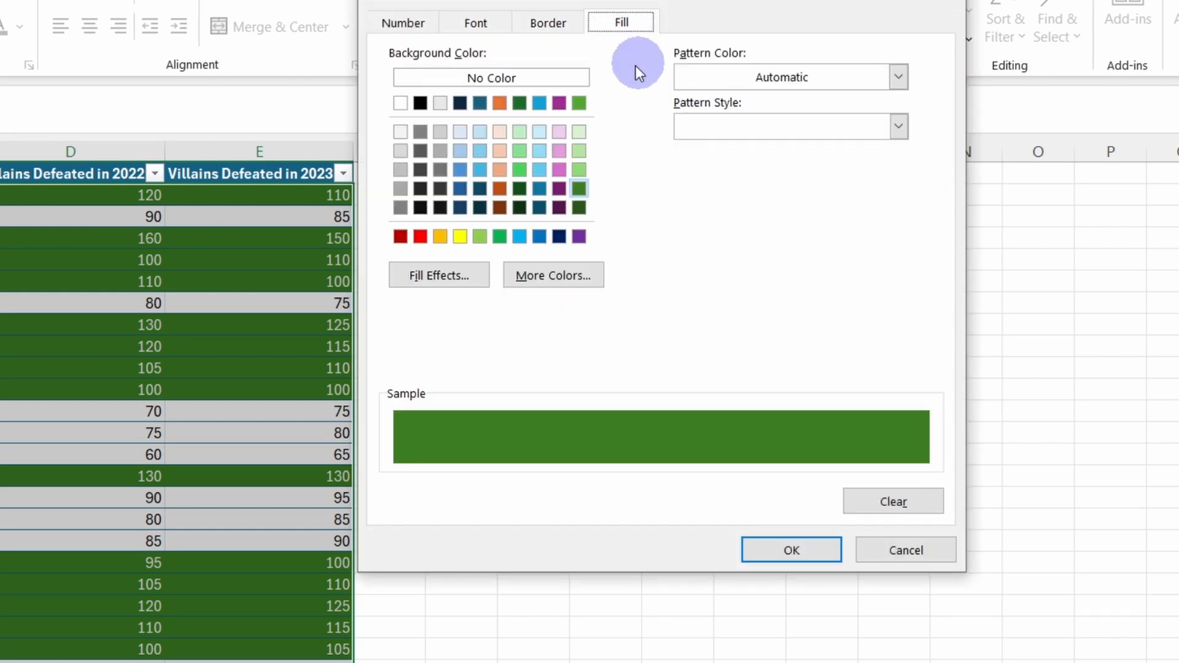
pyautogui.click(577, 172)
pyautogui.click(816, 550)
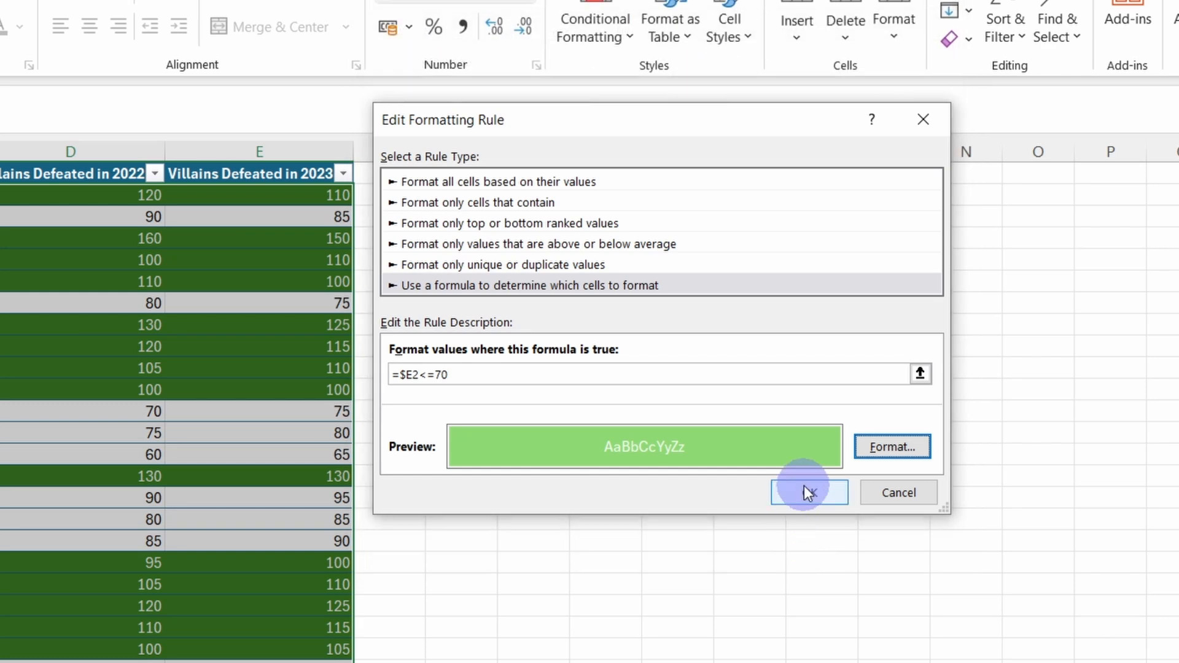
pyautogui.click(794, 490)
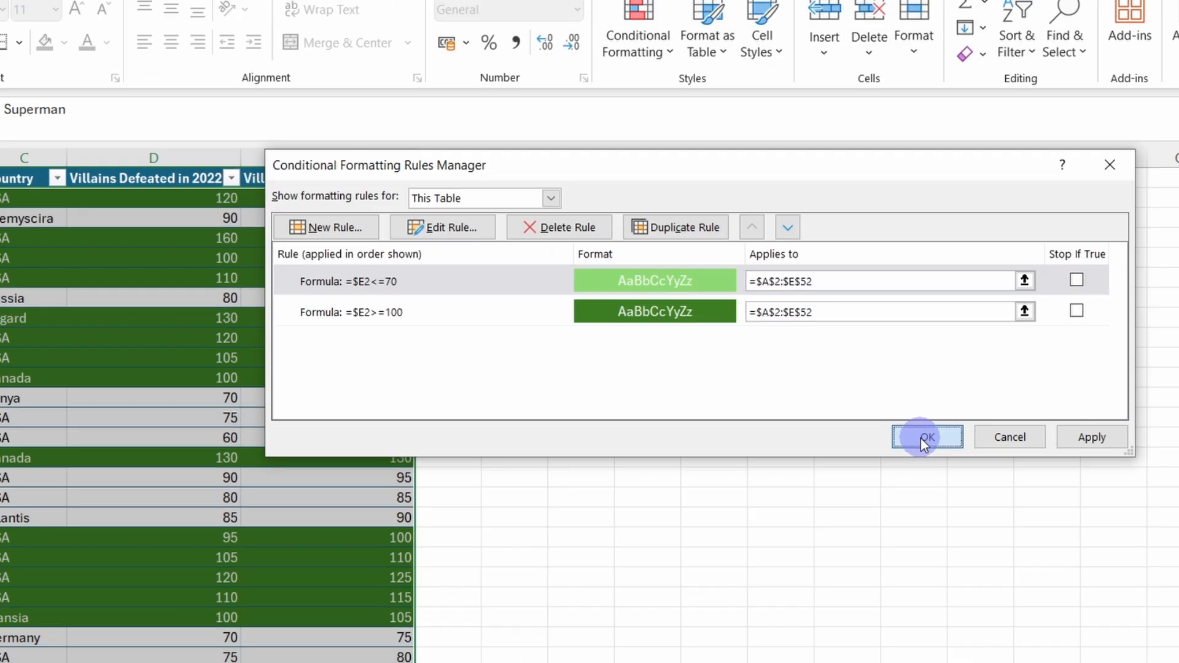
pyautogui.click(907, 453)
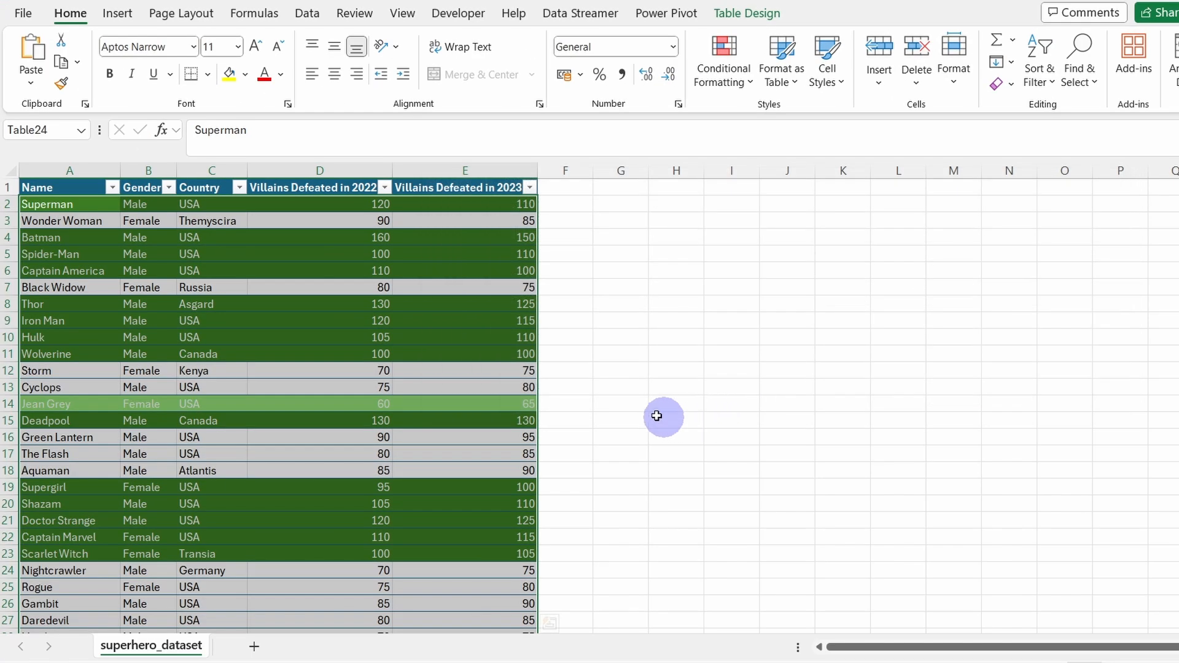
pyautogui.click(600, 384)
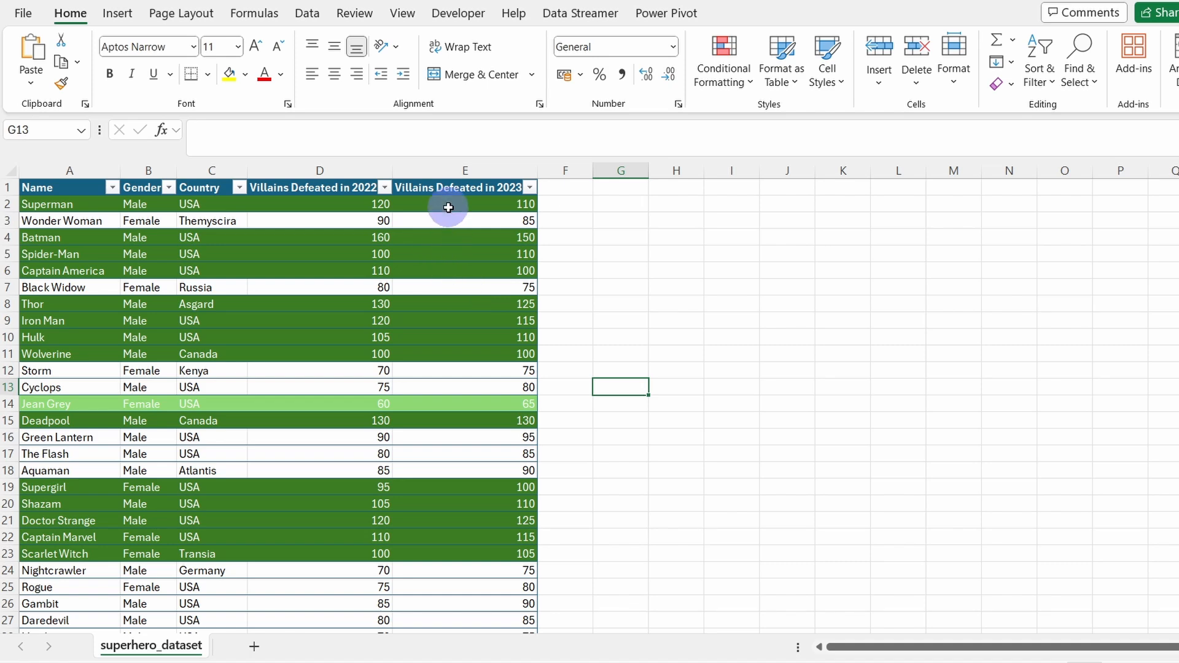
# - Apply green gradient data bars to all Villains Defeated in 2023 values and check them along the column
pyautogui.click(448, 182)
pyautogui.scroll(-8, 449, 208)
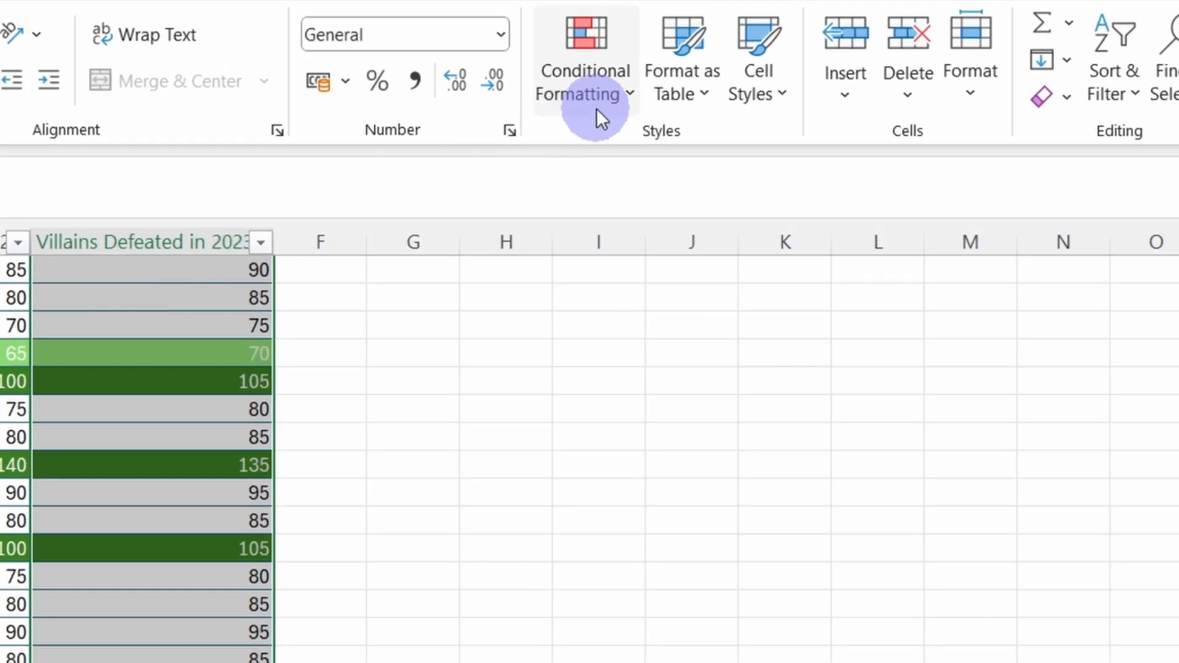
pyautogui.click(747, 77)
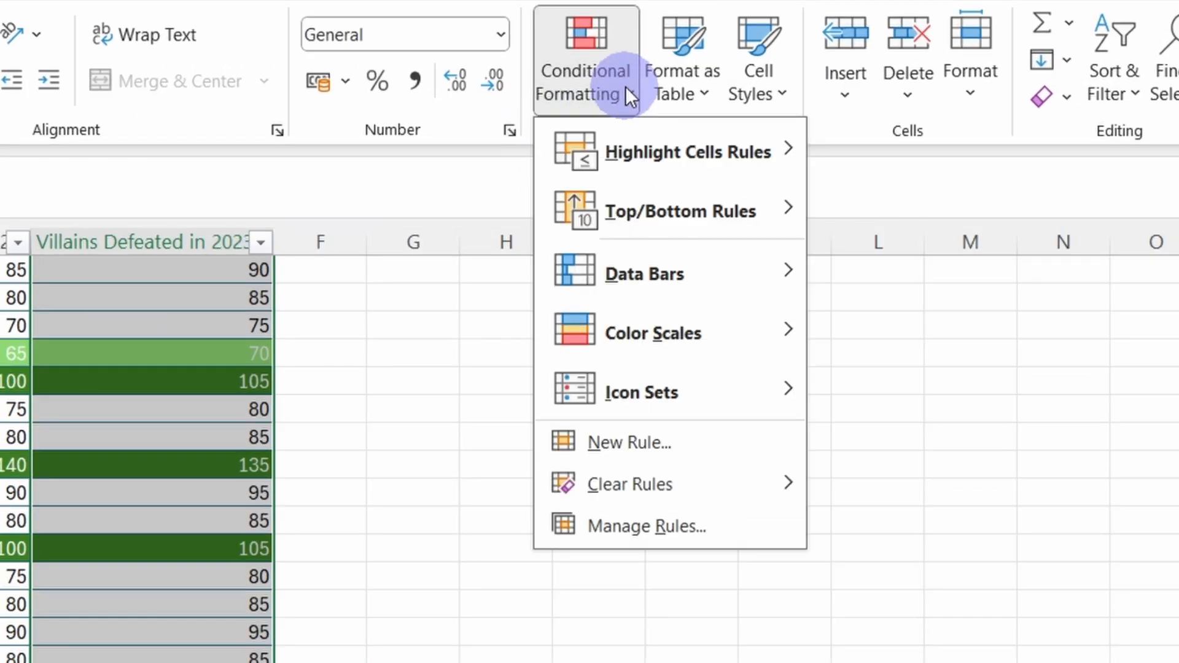
pyautogui.moveTo(656, 287)
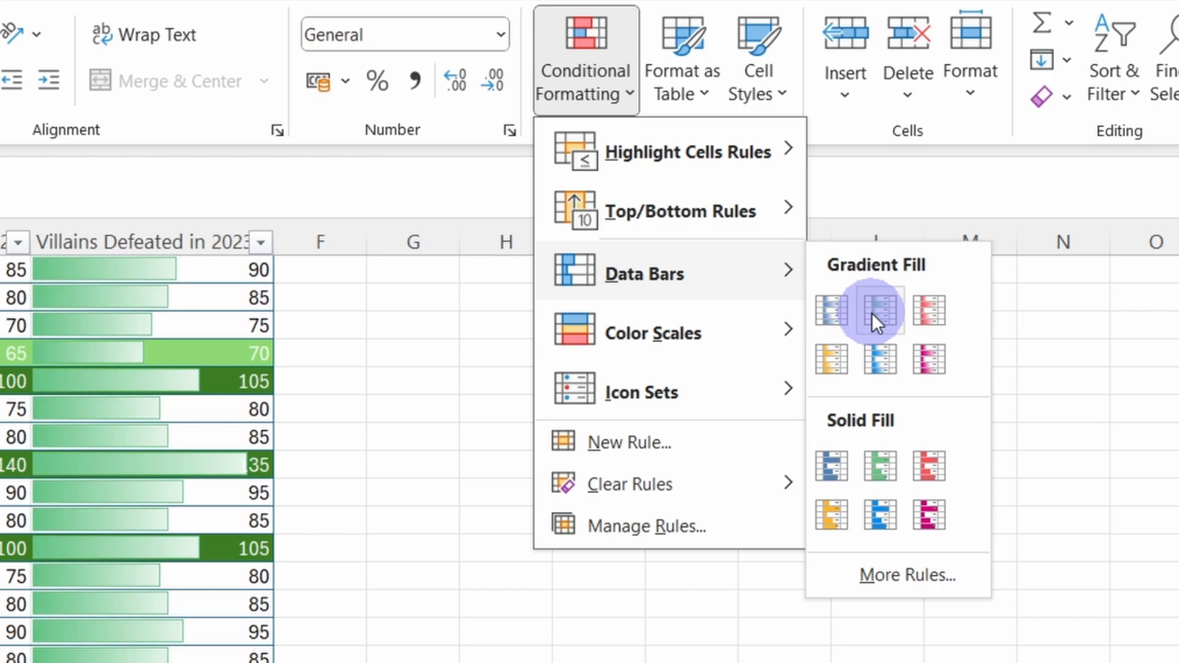
pyautogui.click(871, 312)
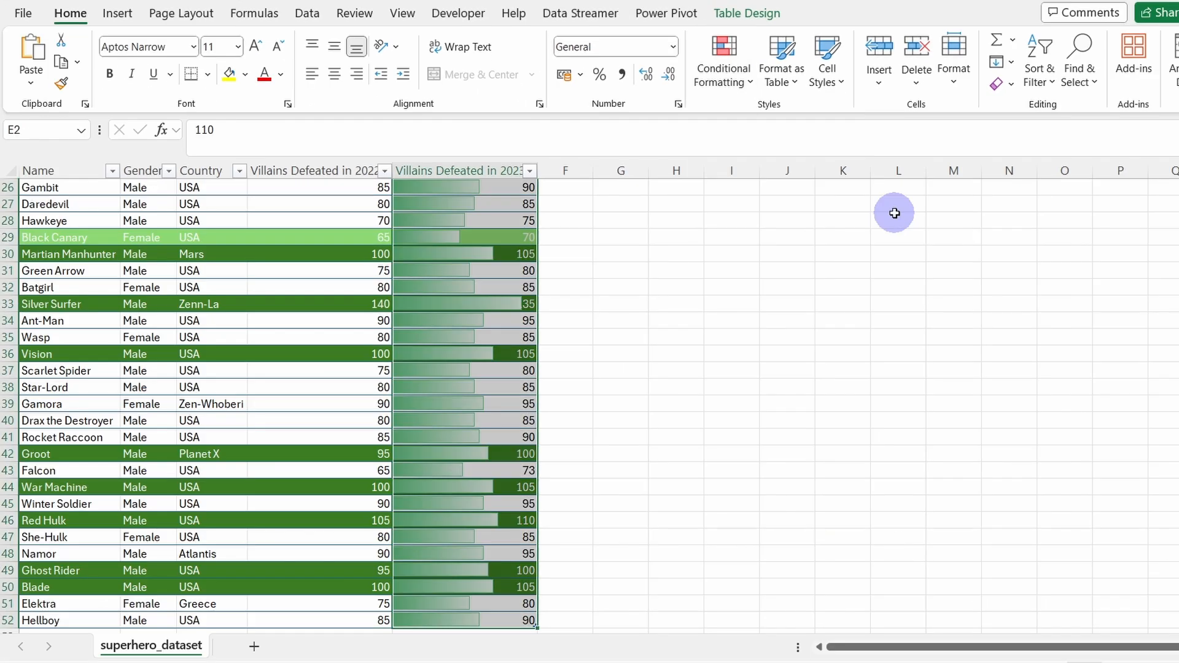
pyautogui.scroll(8, 593, 315)
pyautogui.click(590, 313)
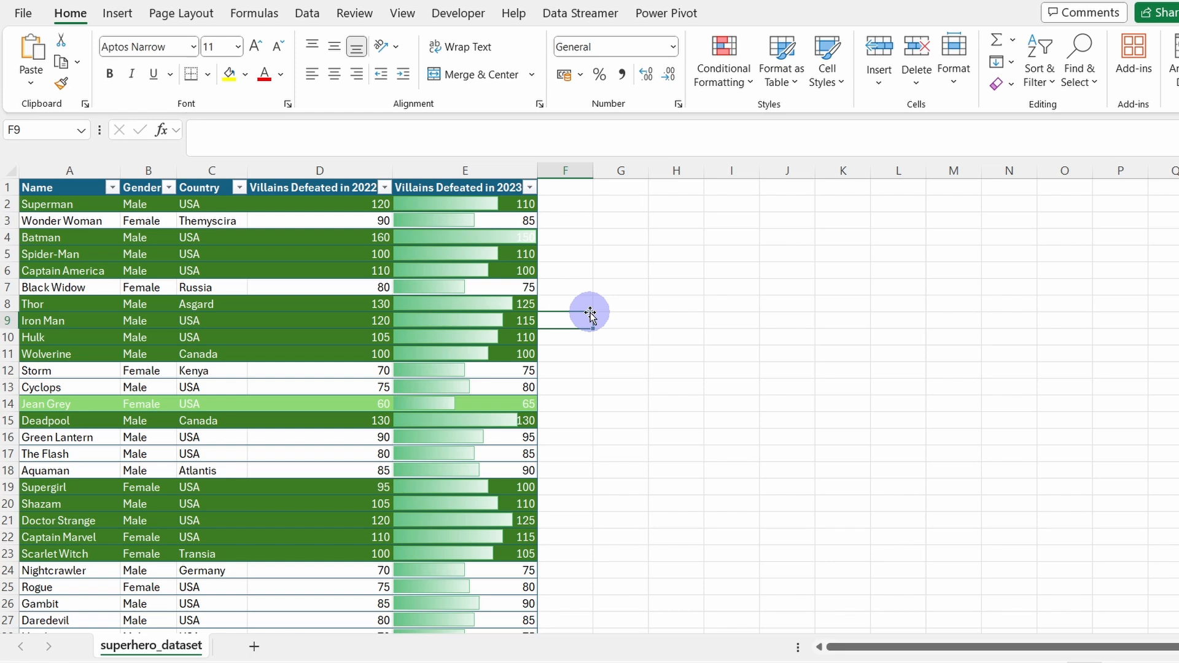
pyautogui.scroll(-12, 589, 312)
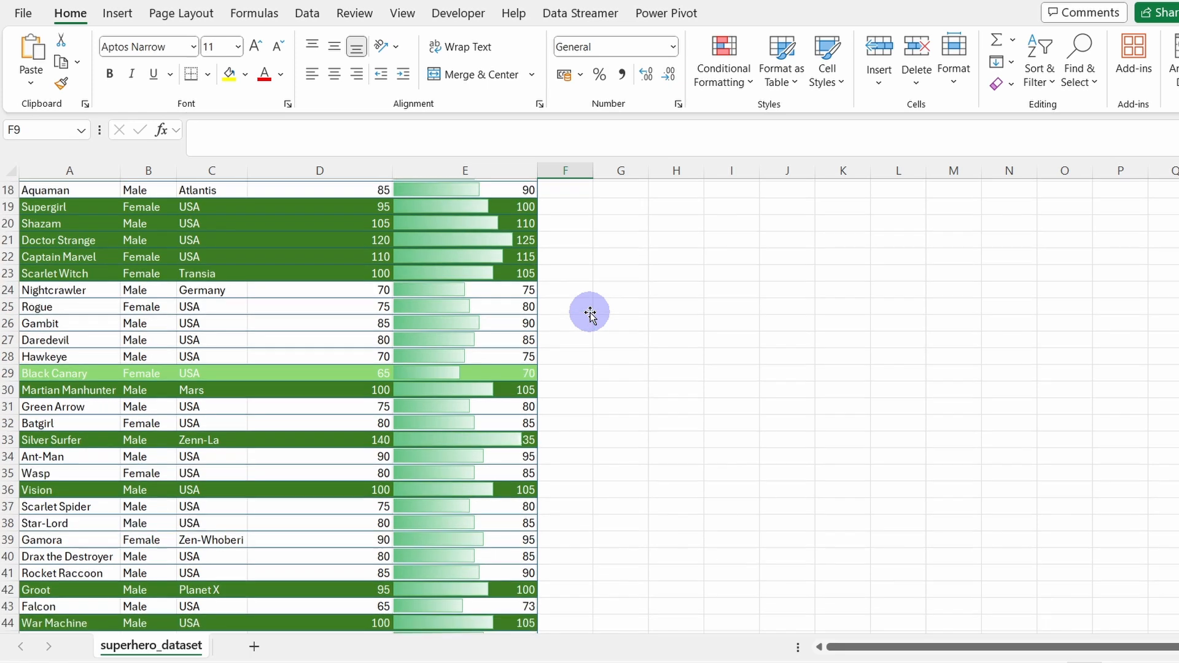
pyautogui.scroll(12, 589, 312)
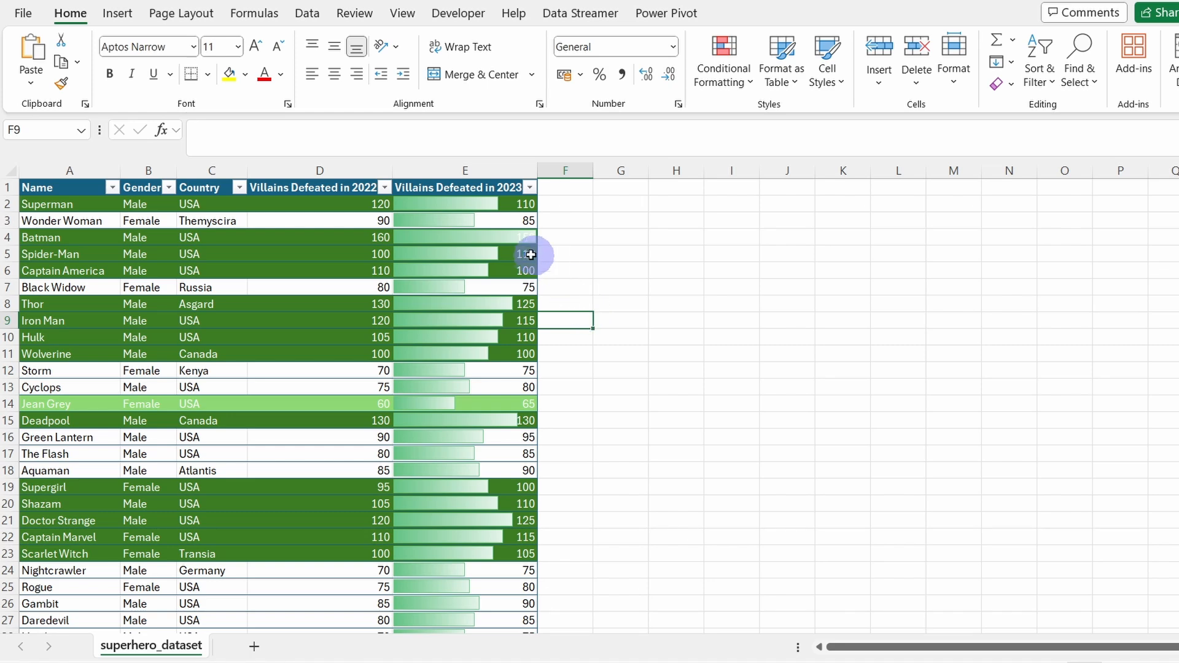
pyautogui.click(527, 238)
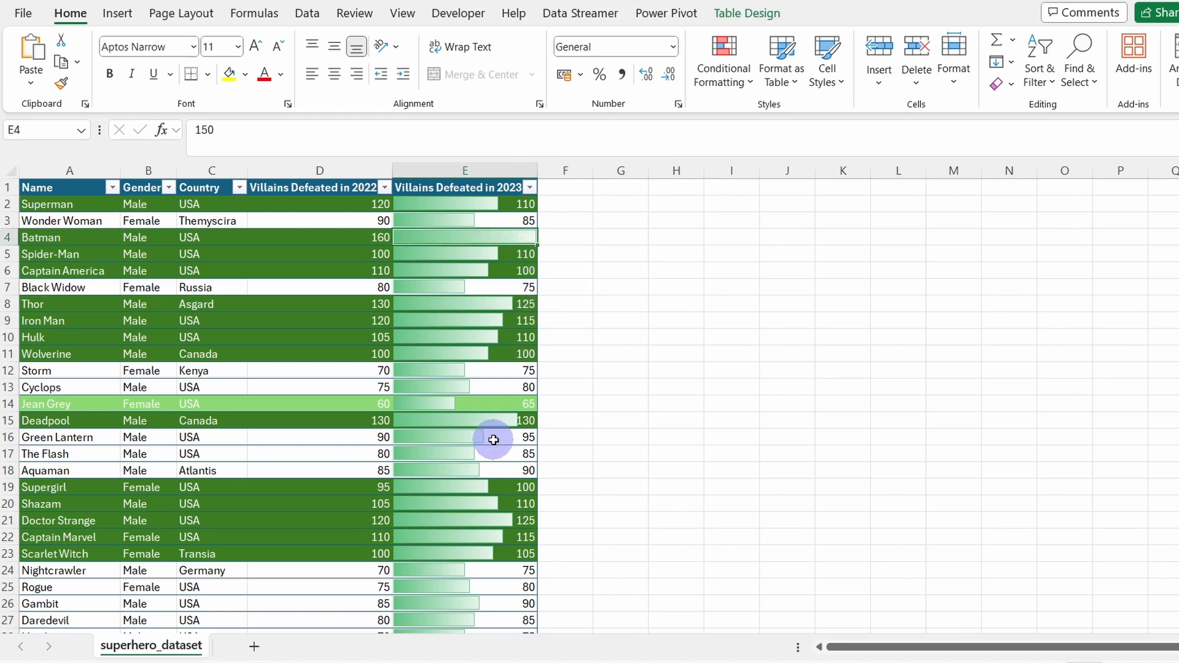
pyautogui.click(563, 262)
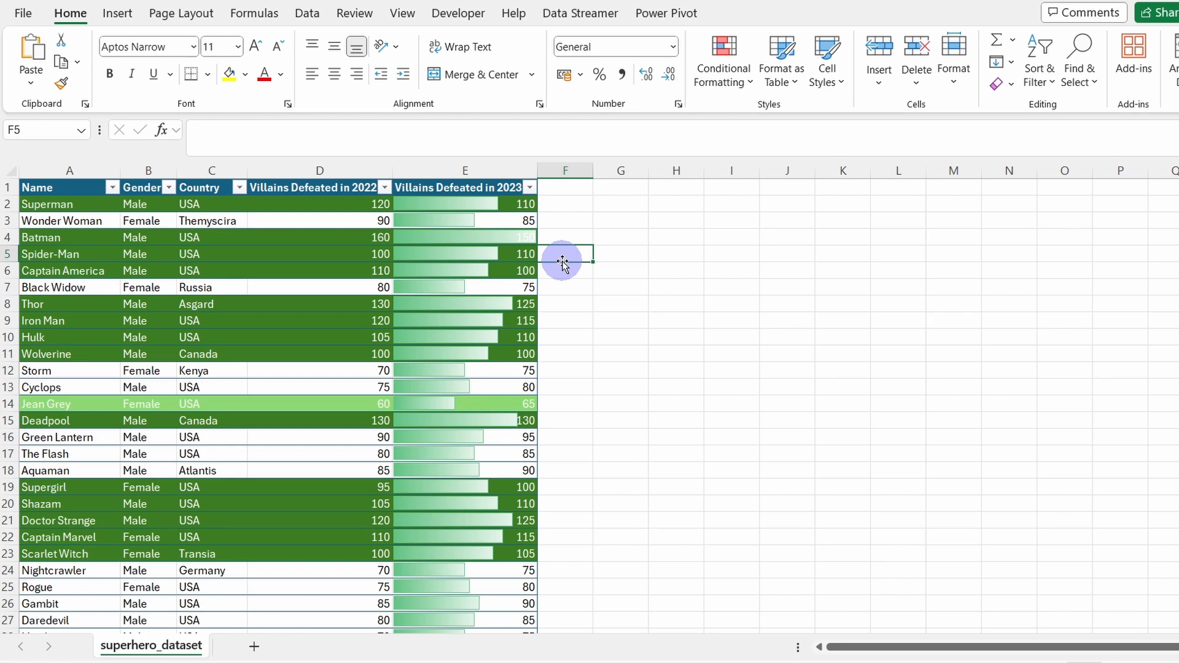
# - Add a table column headed Performance in % in F1 and fit the column width to its header
pyautogui.click(566, 192)
pyautogui.write('Perf')
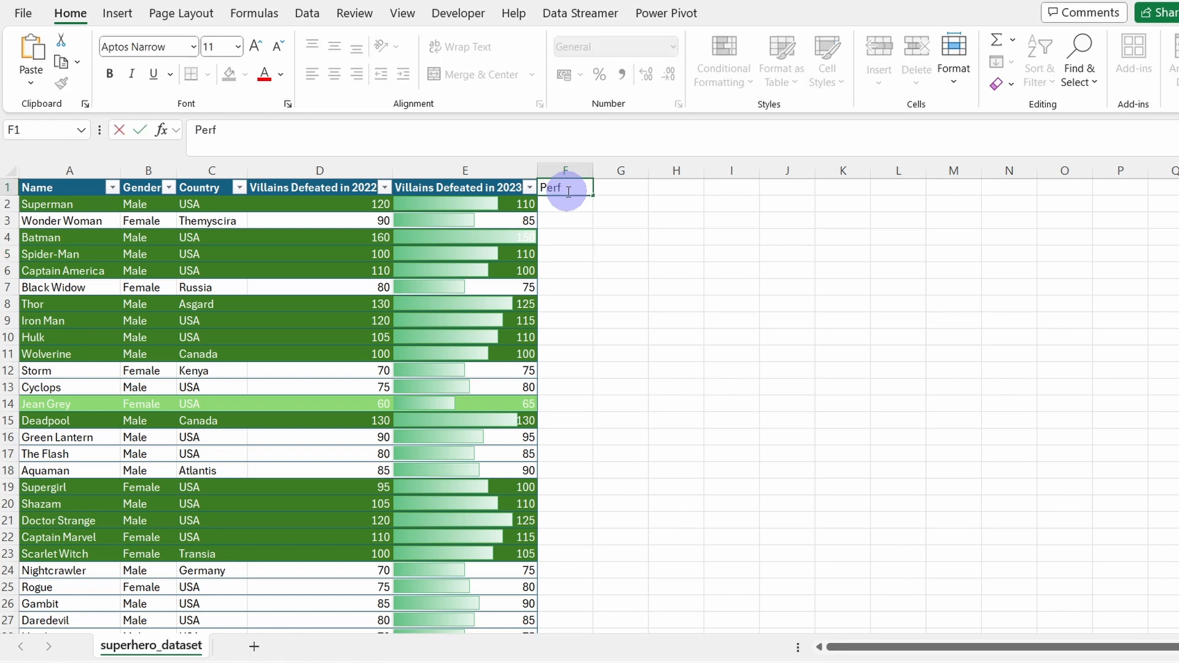
pyautogui.write('ormance in %')
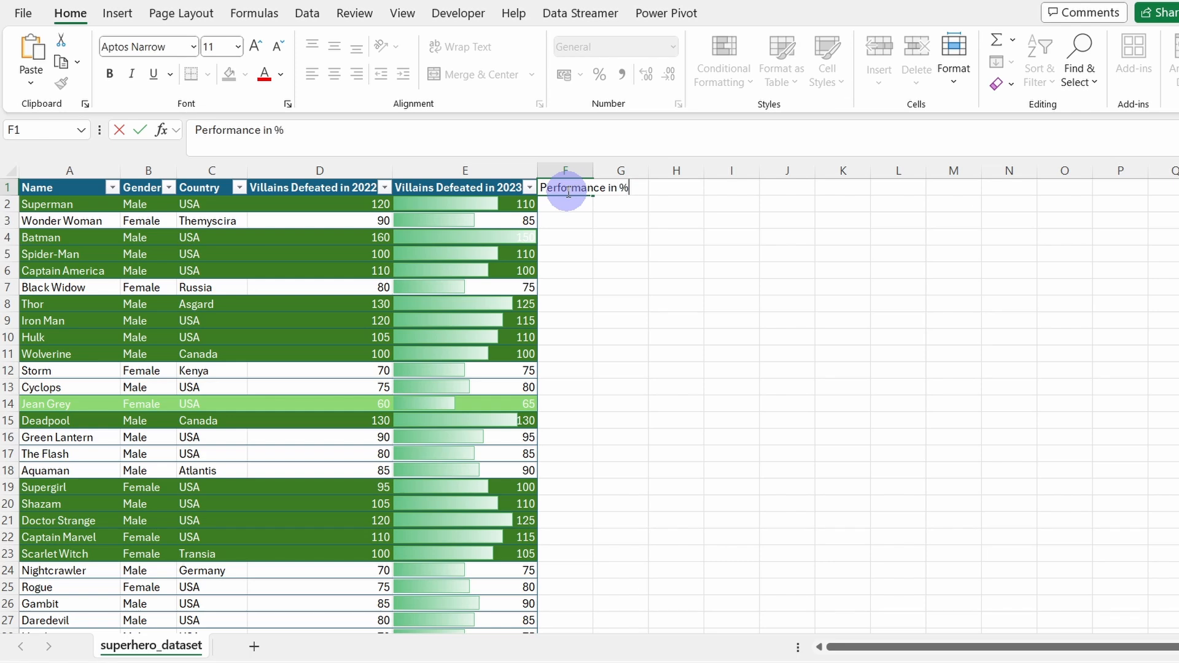
pyautogui.press('Return')
pyautogui.doubleClick(592, 172)
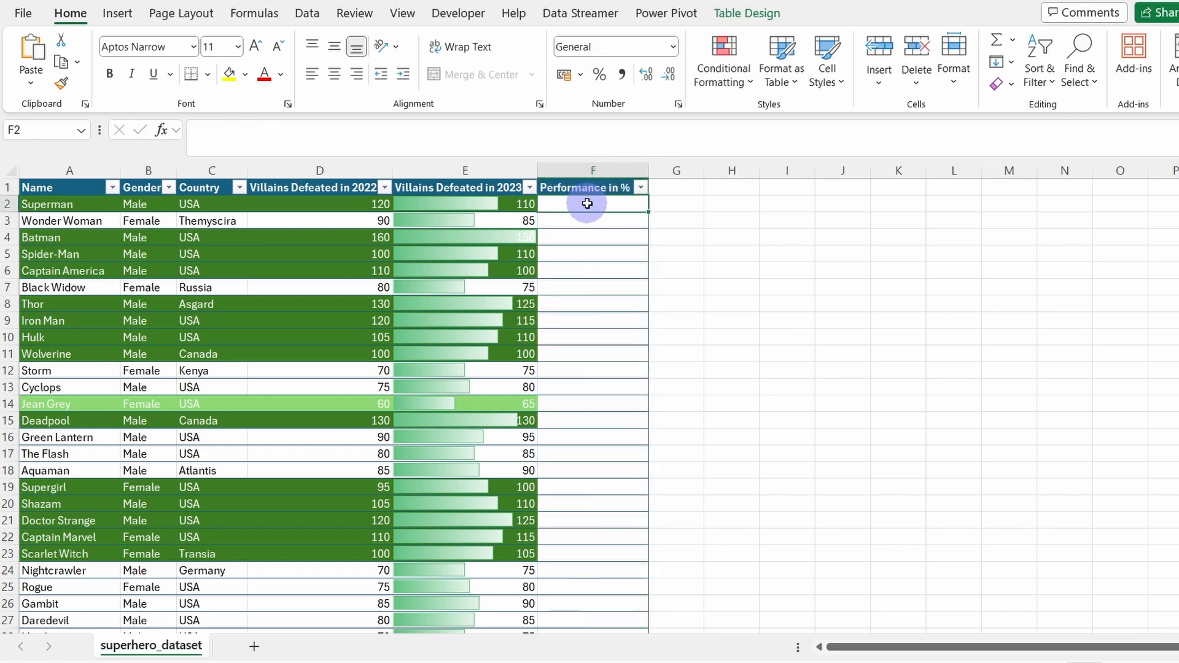
# - In F2, enter =([@[Villains Defeated in 2023]]-[@[Villains Defeated in 2022]])/[@[Villains Defeated in 2022]] to calculate the percentage change
pyautogui.write('=')
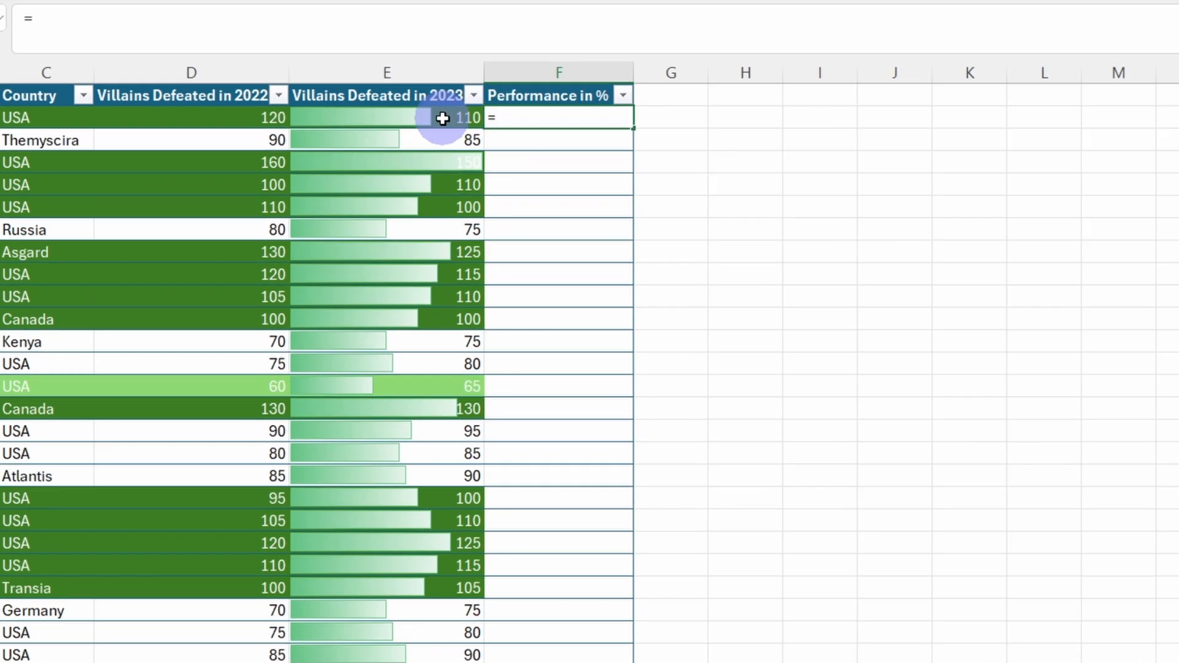
pyautogui.click(506, 203)
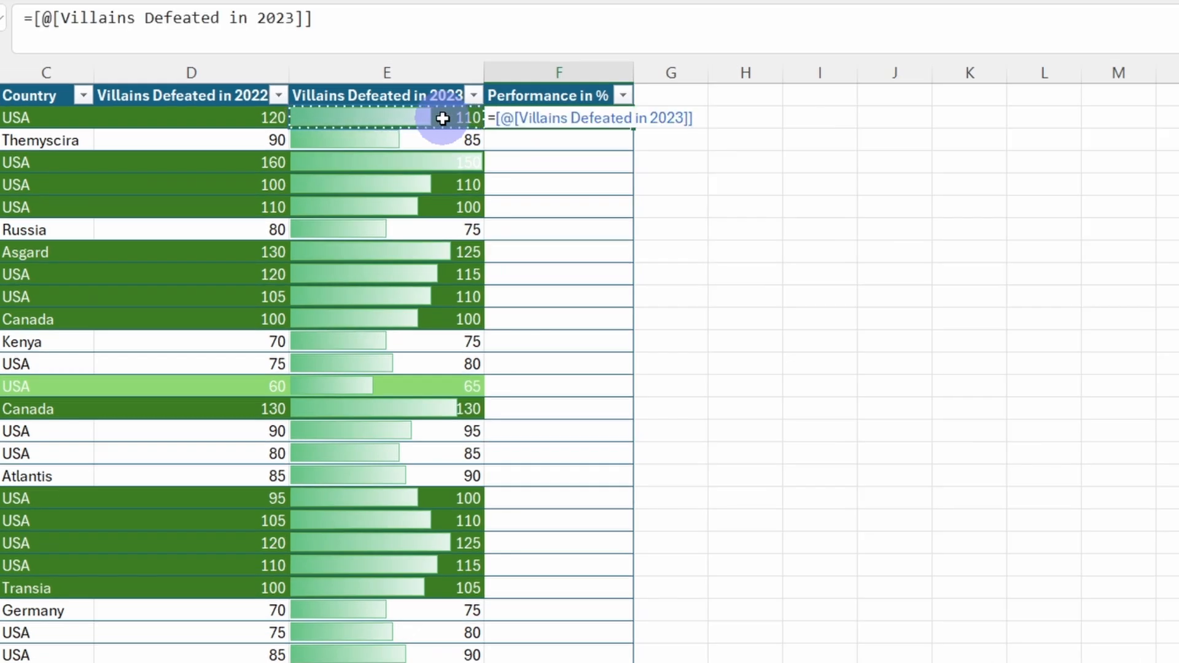
pyautogui.write('-')
pyautogui.click(258, 120)
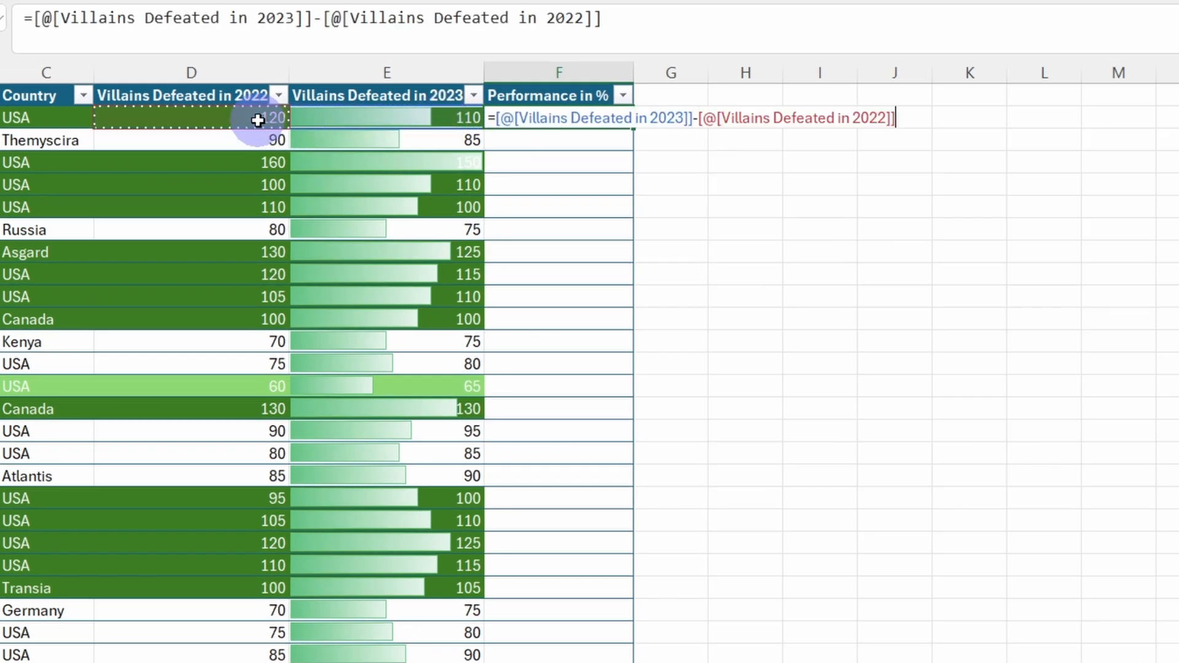
pyautogui.write(')')
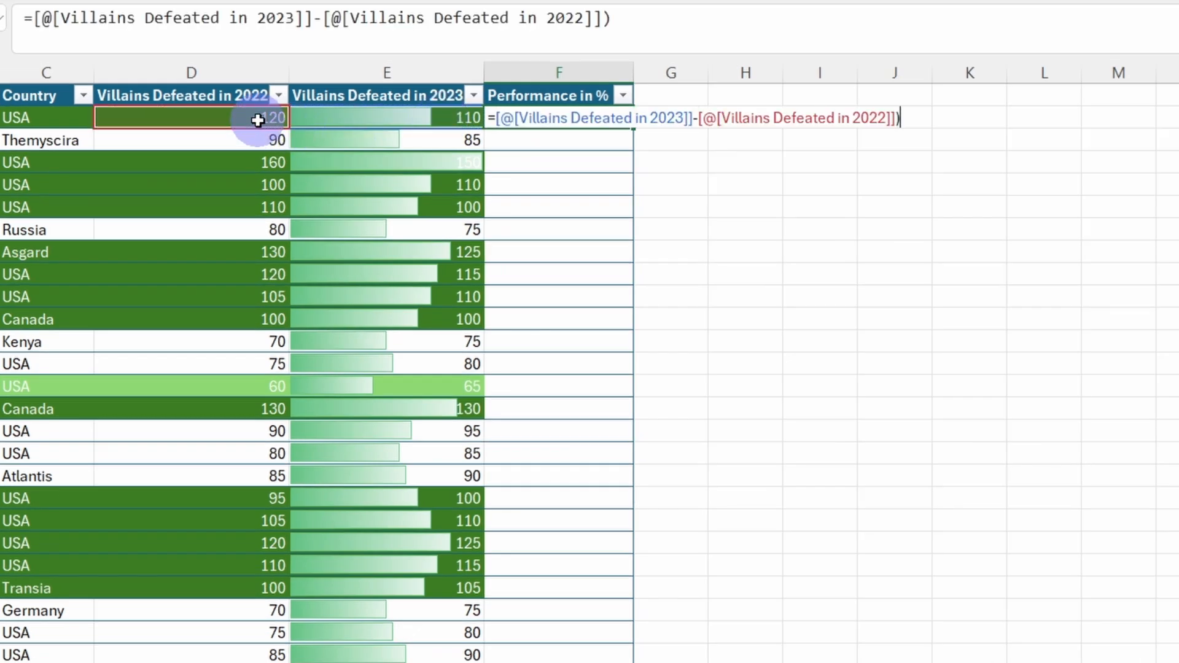
pyautogui.click(32, 16)
pyautogui.write('(')
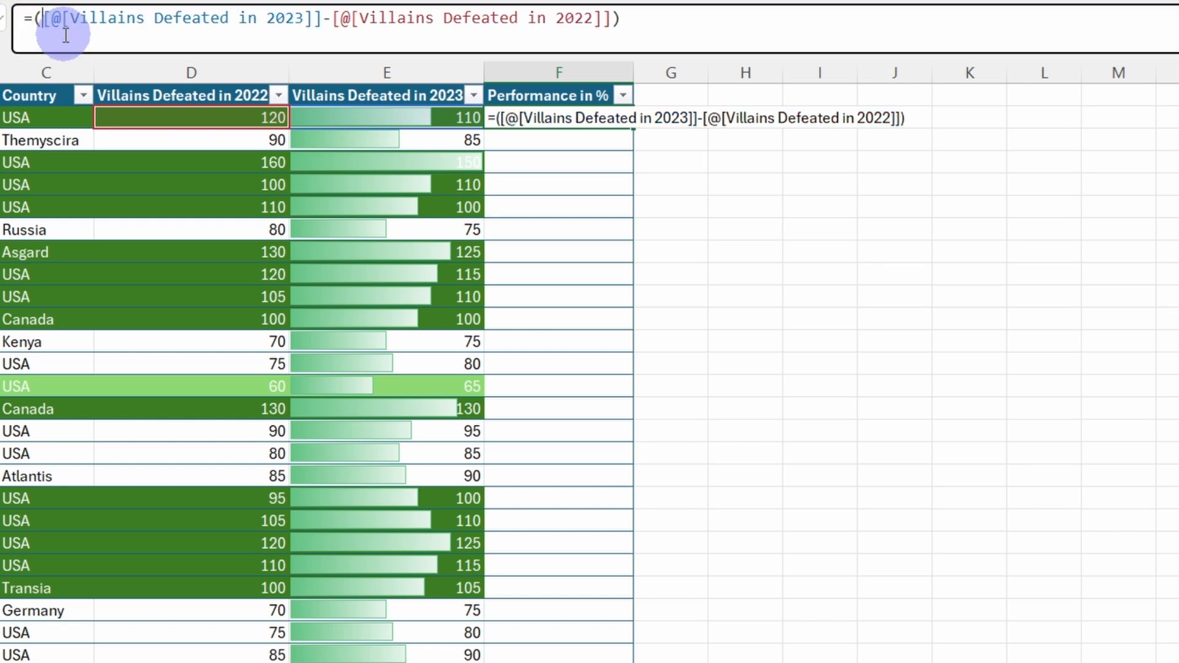
pyautogui.click(708, 21)
pyautogui.write('/')
pyautogui.click(215, 120)
pyautogui.press('Return')
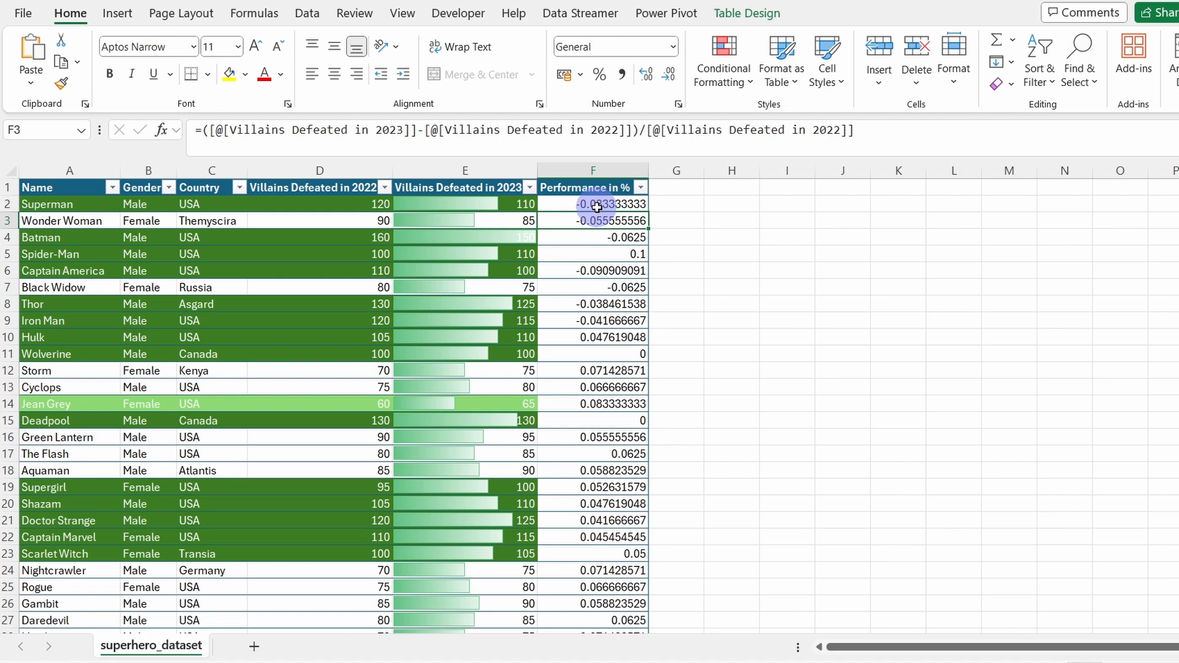
# - Format all Performance in % values as percentages with two decimal places
pyautogui.click(597, 204)
pyautogui.hotkey('ctrl', 'shift', 'Down')
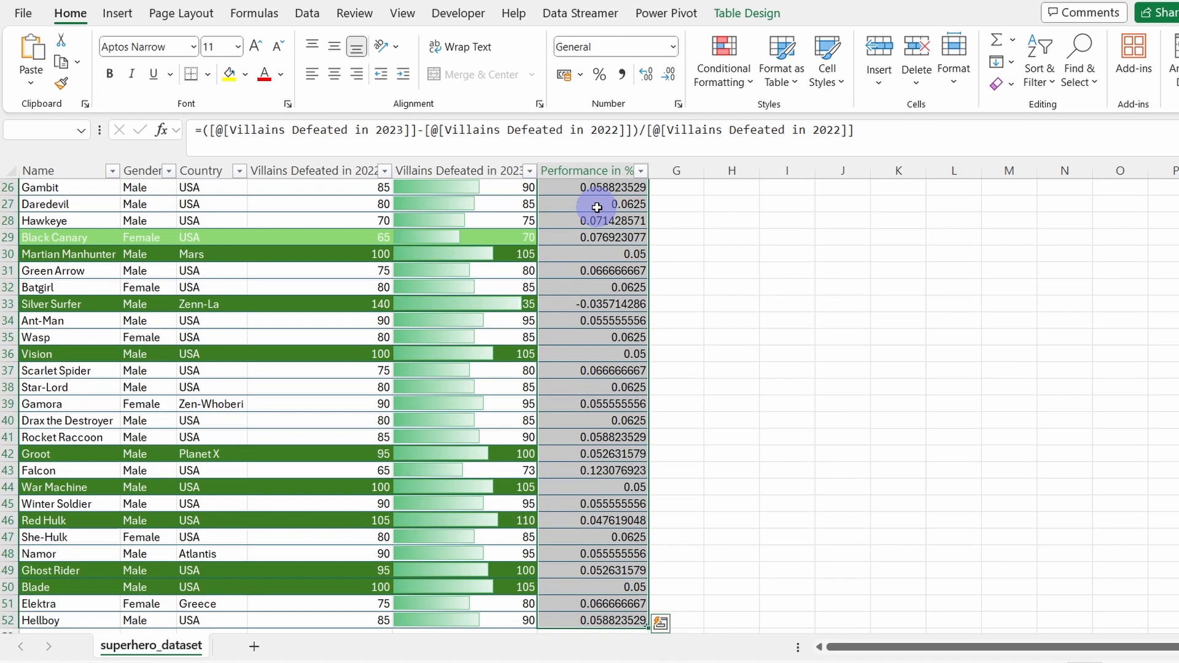
pyautogui.click(600, 75)
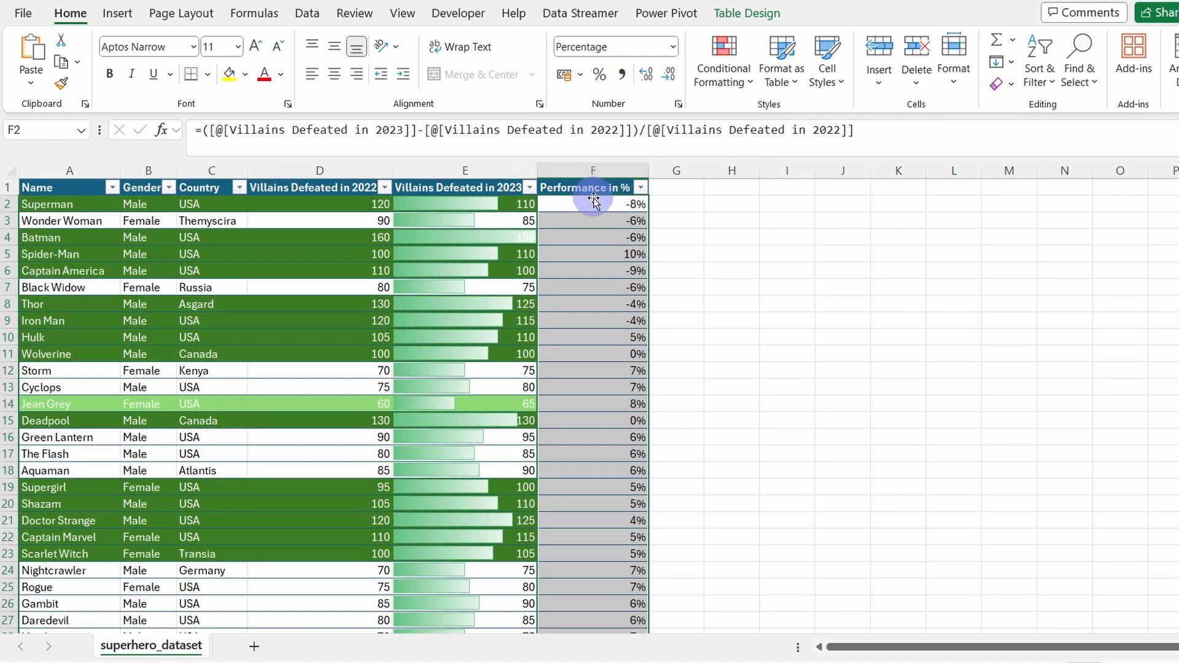
pyautogui.click(650, 75)
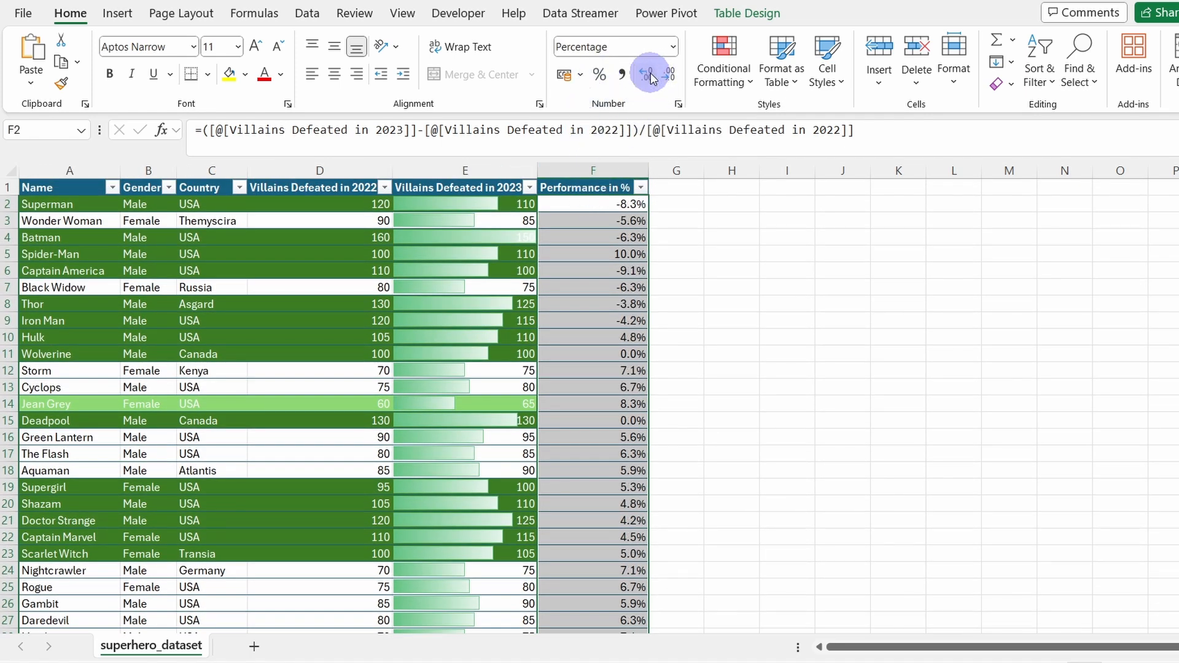
pyautogui.click(650, 75)
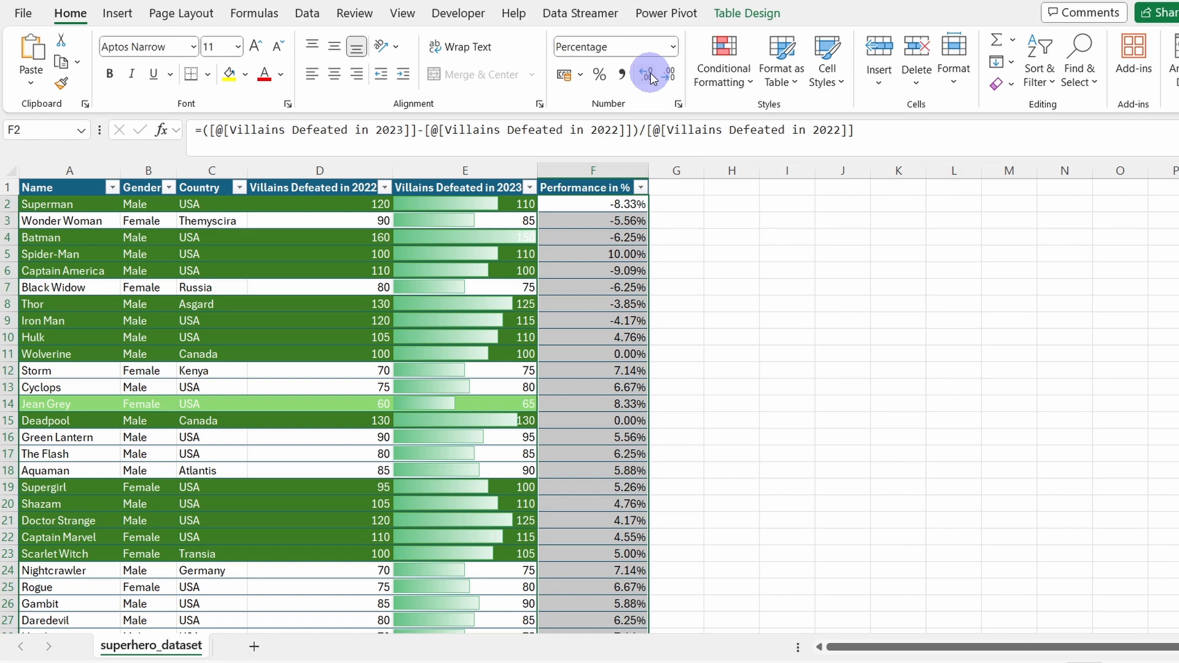
# - Apply light blue gradient data bars to all Performance in % values
pyautogui.click(602, 206)
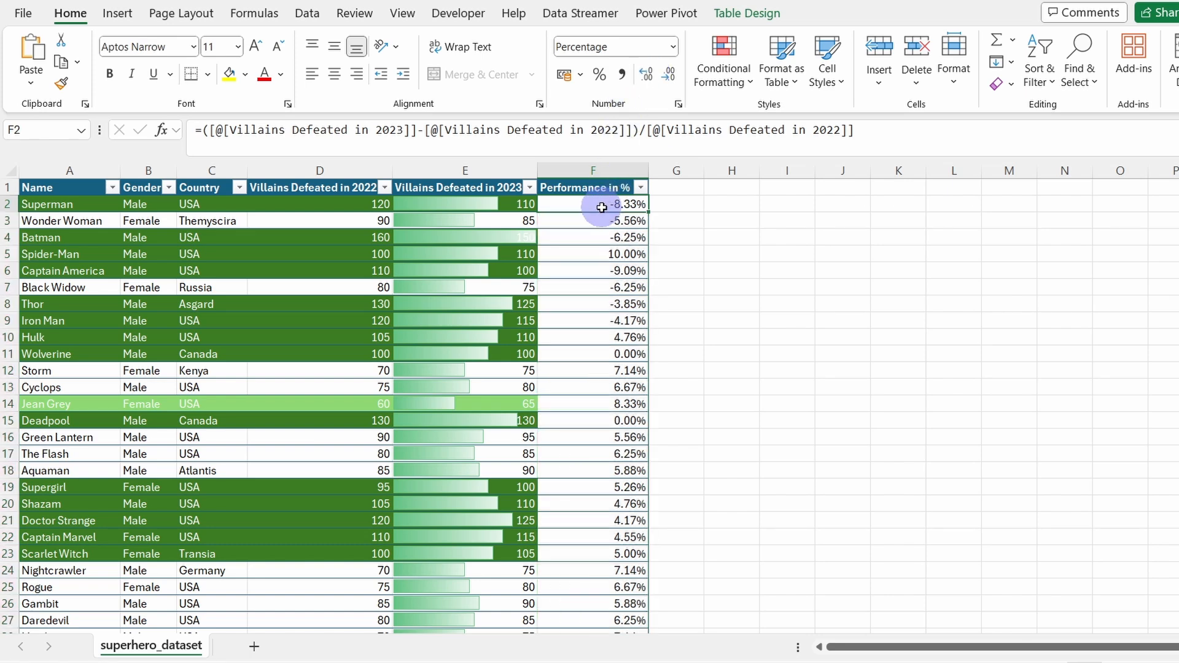
pyautogui.hotkey('ctrl', 'shift', 'Down')
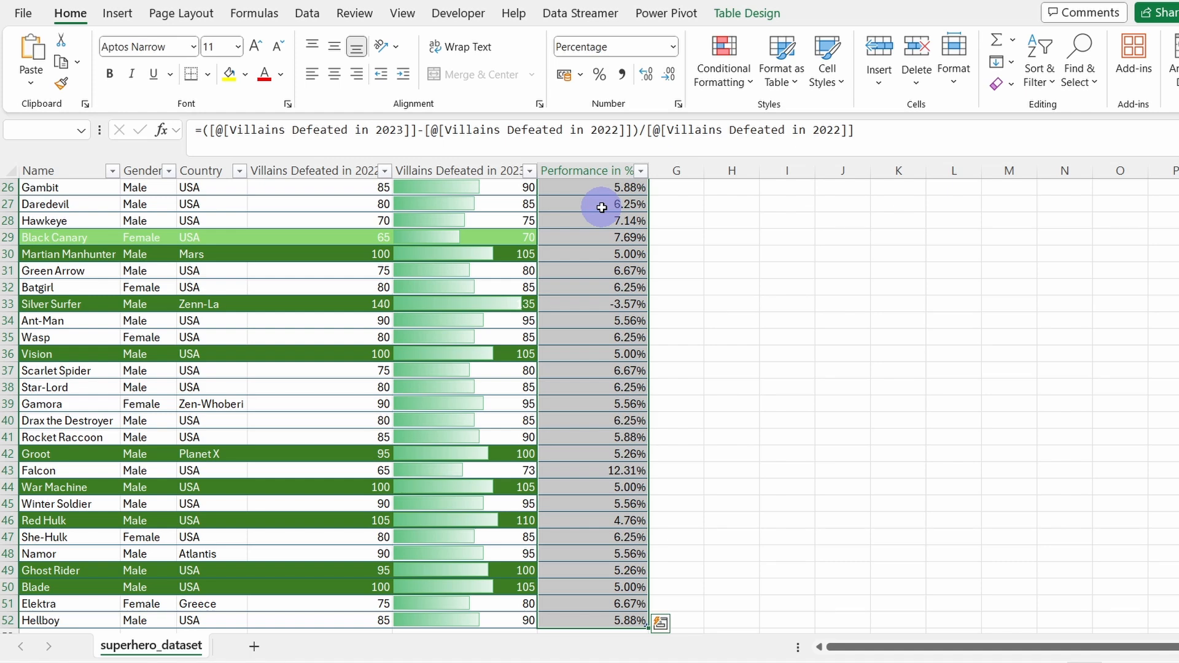
pyautogui.click(727, 75)
pyautogui.moveTo(759, 196)
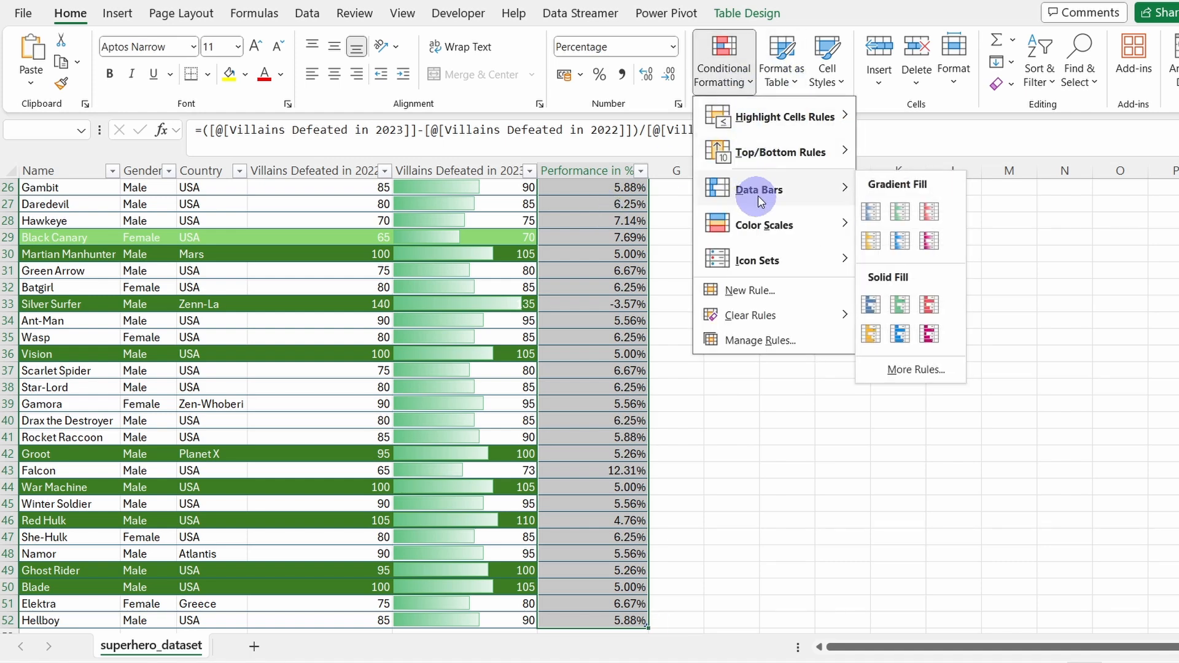
pyautogui.click(900, 240)
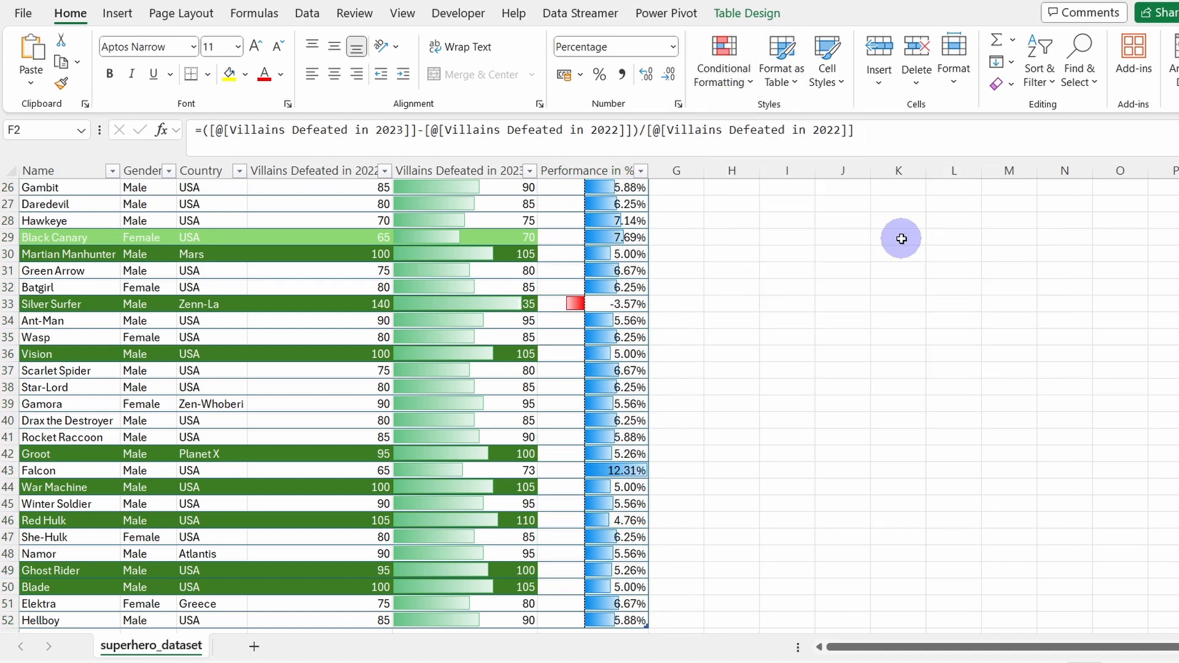
pyautogui.scroll(8, 747, 88)
# - Apply the three-triangles directional icon set to all Performance in % values
pyautogui.click(753, 86)
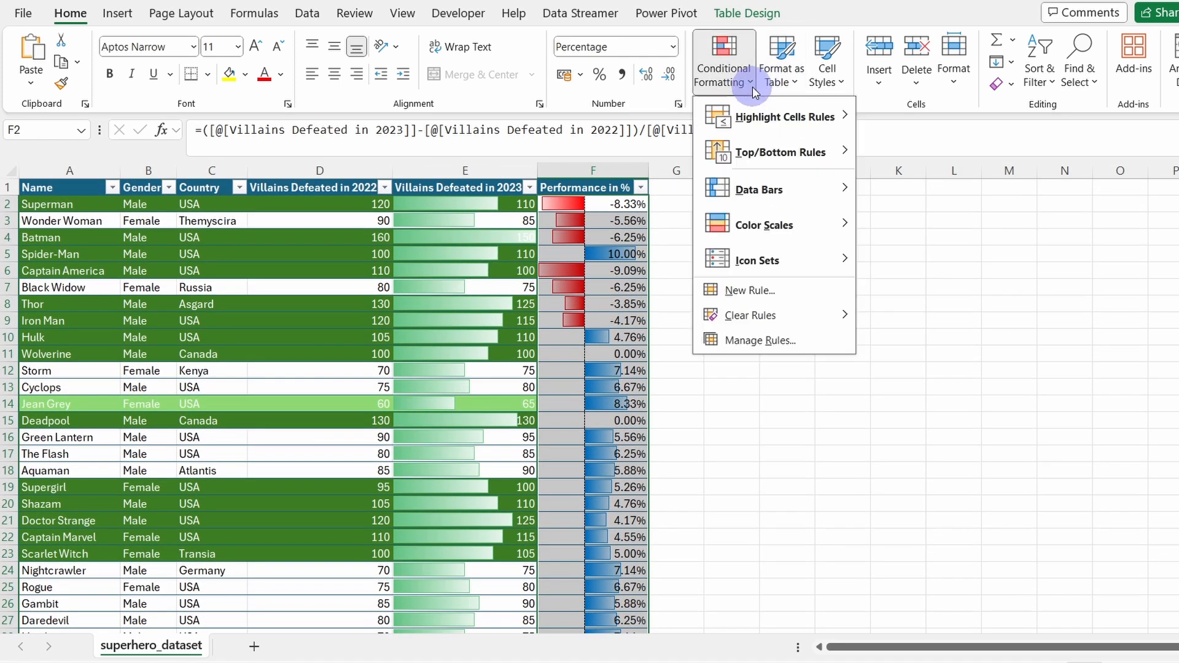
pyautogui.moveTo(766, 179)
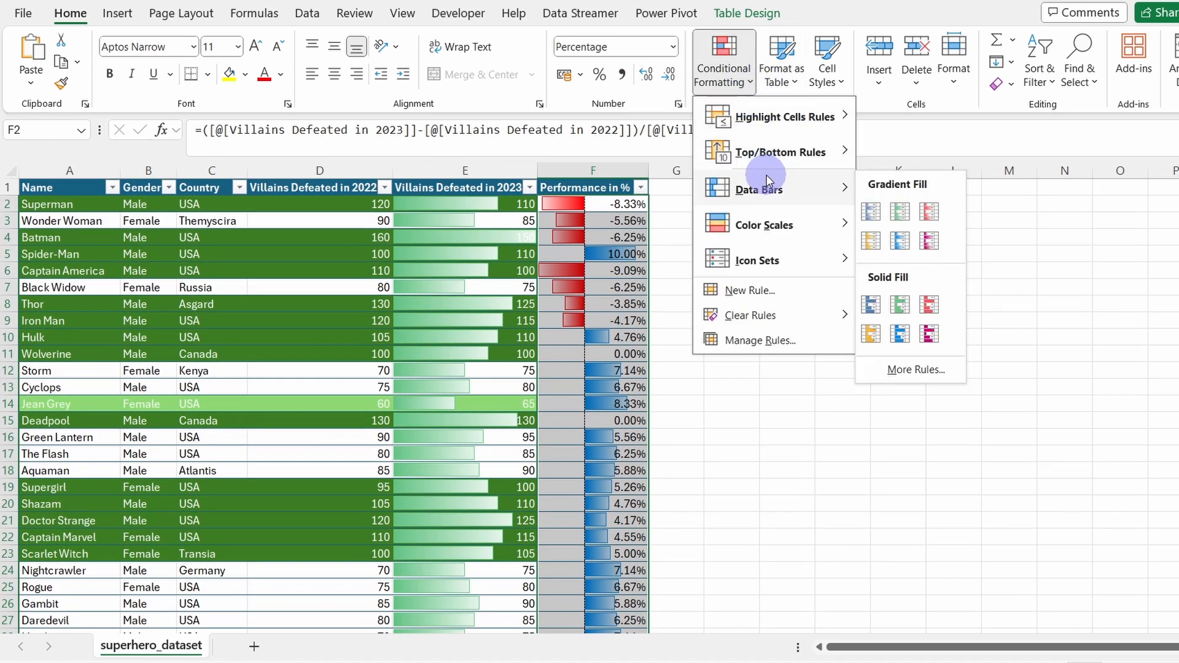
pyautogui.moveTo(763, 258)
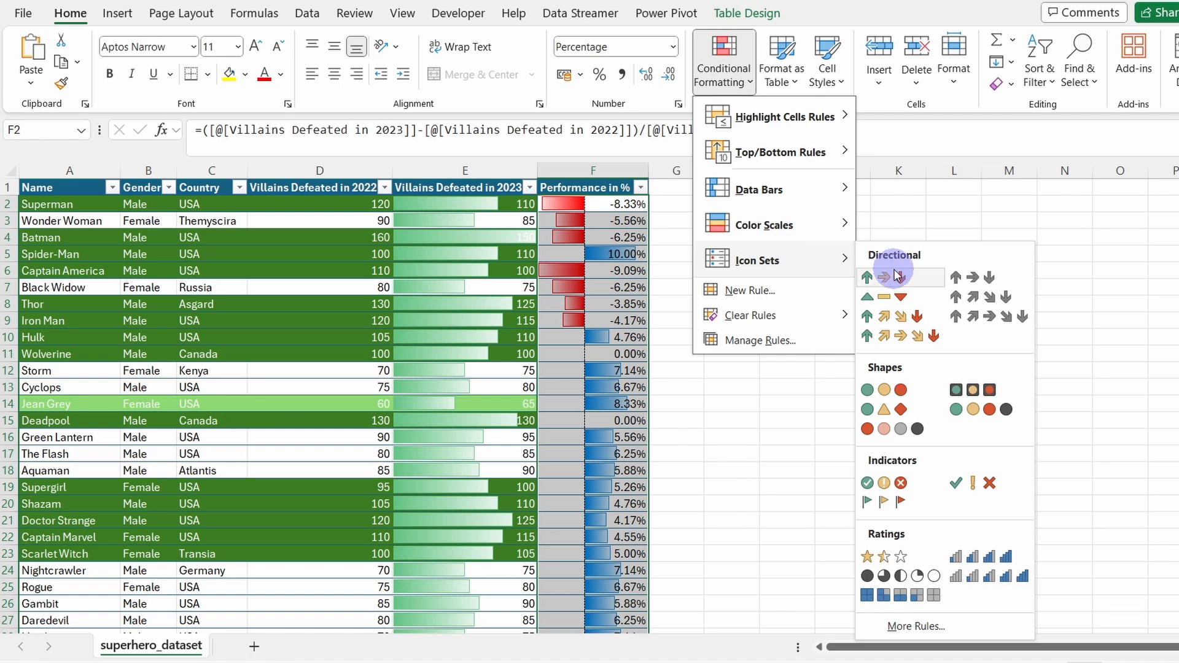
pyautogui.click(890, 297)
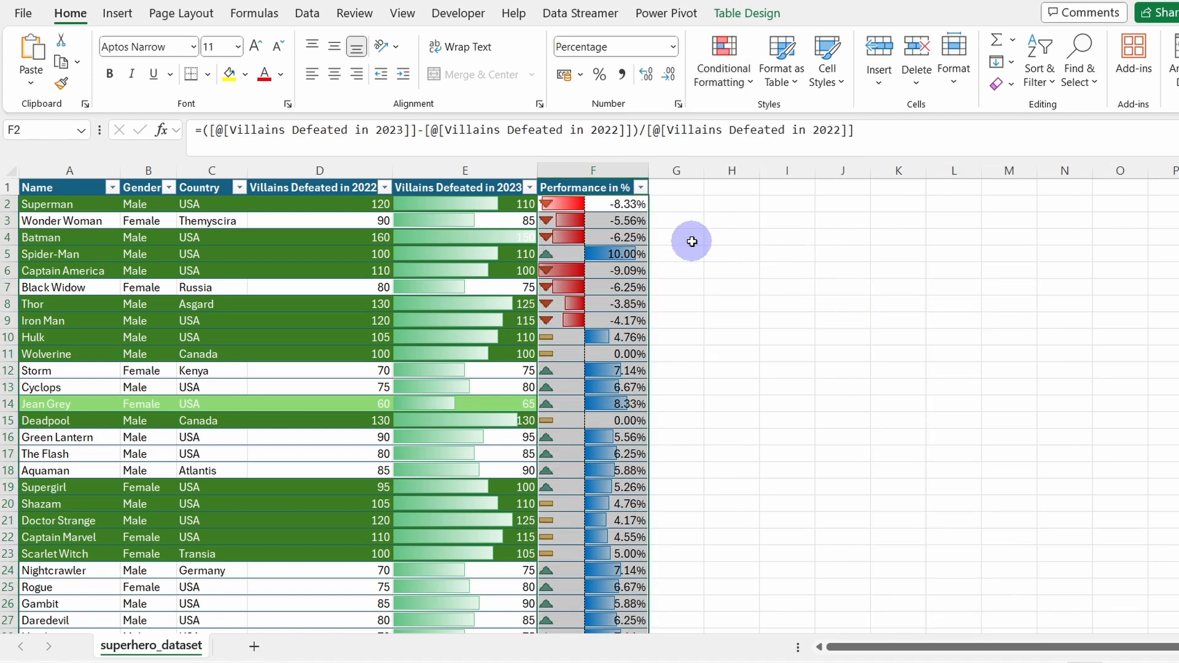
# - Examine which icons the positive, zero and negative Performance in % values receive
pyautogui.click(635, 304)
pyautogui.press('Up')
pyautogui.press('Up')
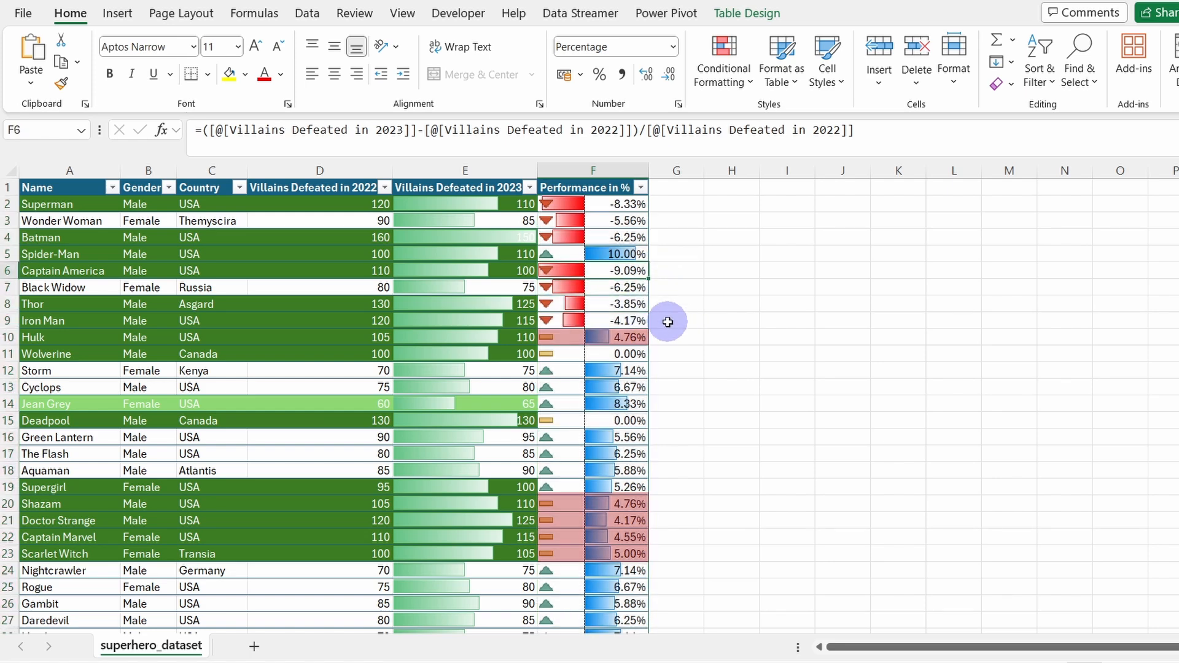
pyautogui.press('Down')
pyautogui.press('Down')
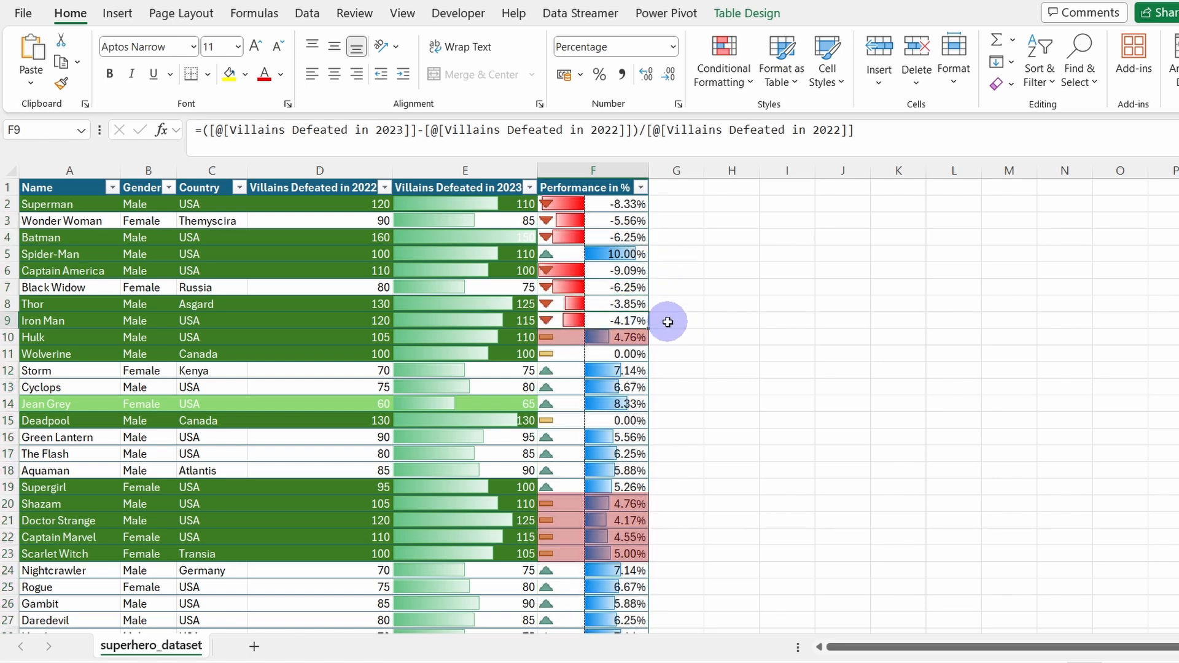
pyautogui.press('Down')
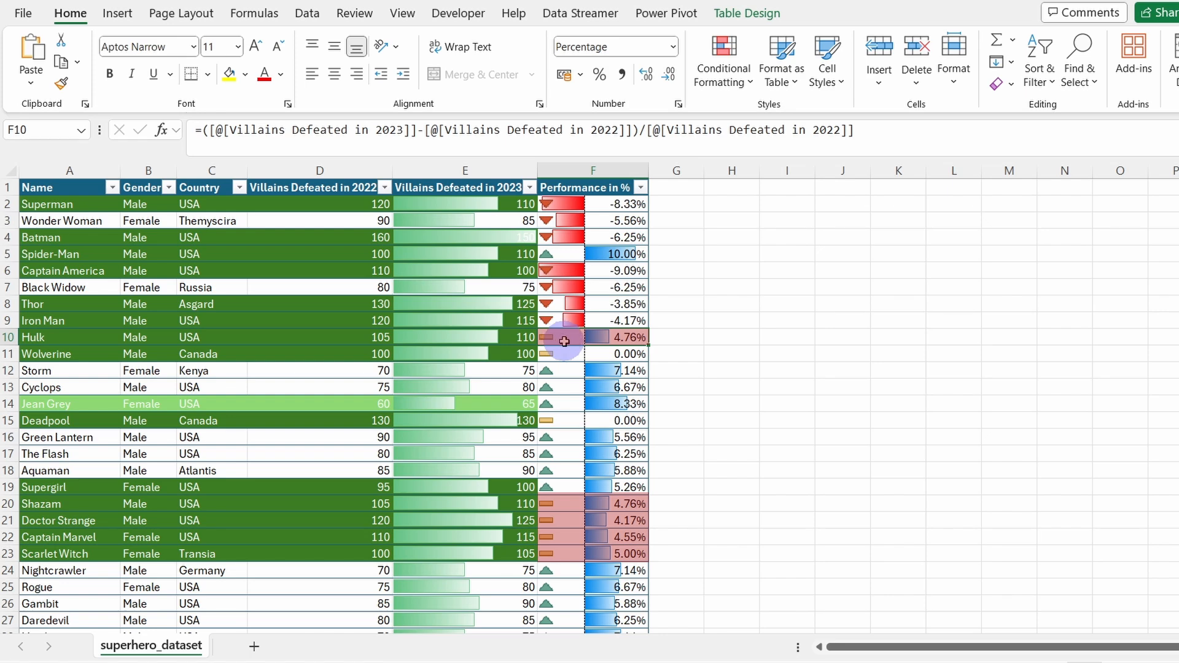
pyautogui.hotkey('ctrl', 'z')
# - Edit the Performance in % icon set rule so both thresholds use the Number type with value 0
pyautogui.click(590, 205)
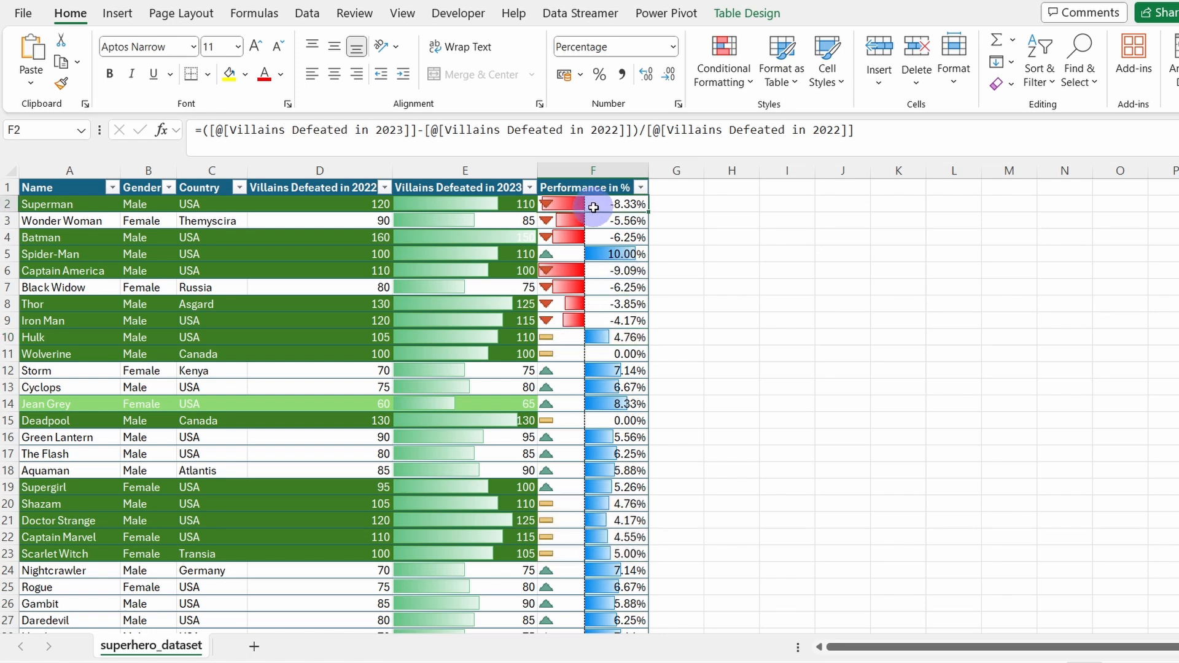
pyautogui.hotkey('ctrl', 'shift', 'Down')
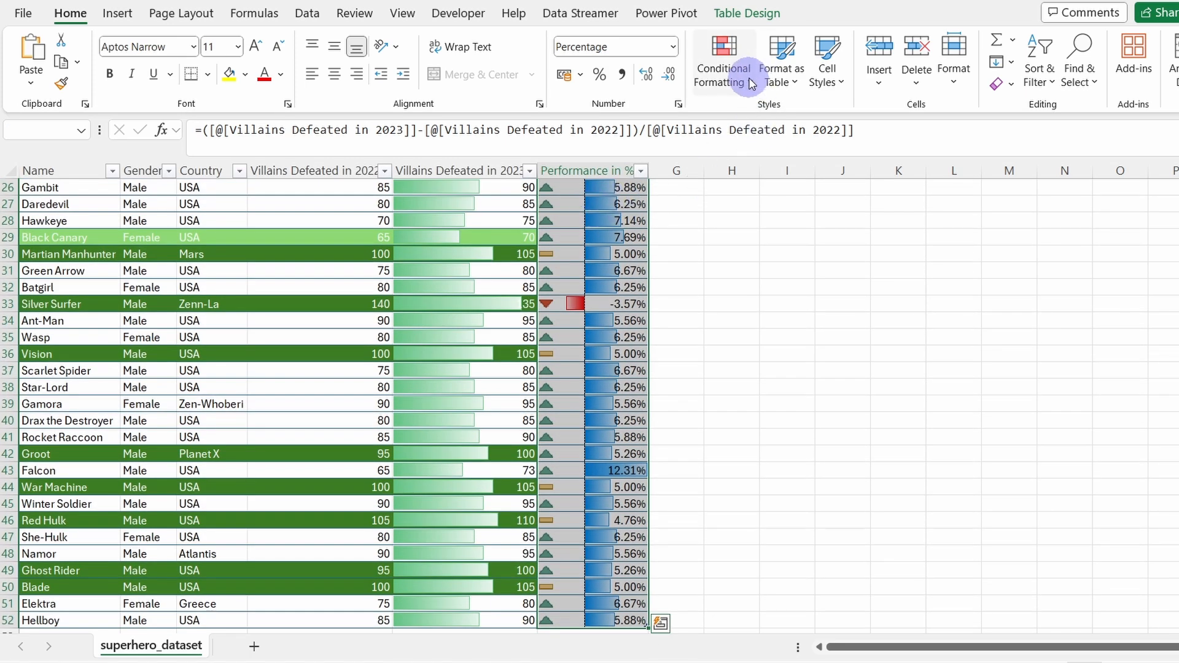
pyautogui.click(752, 84)
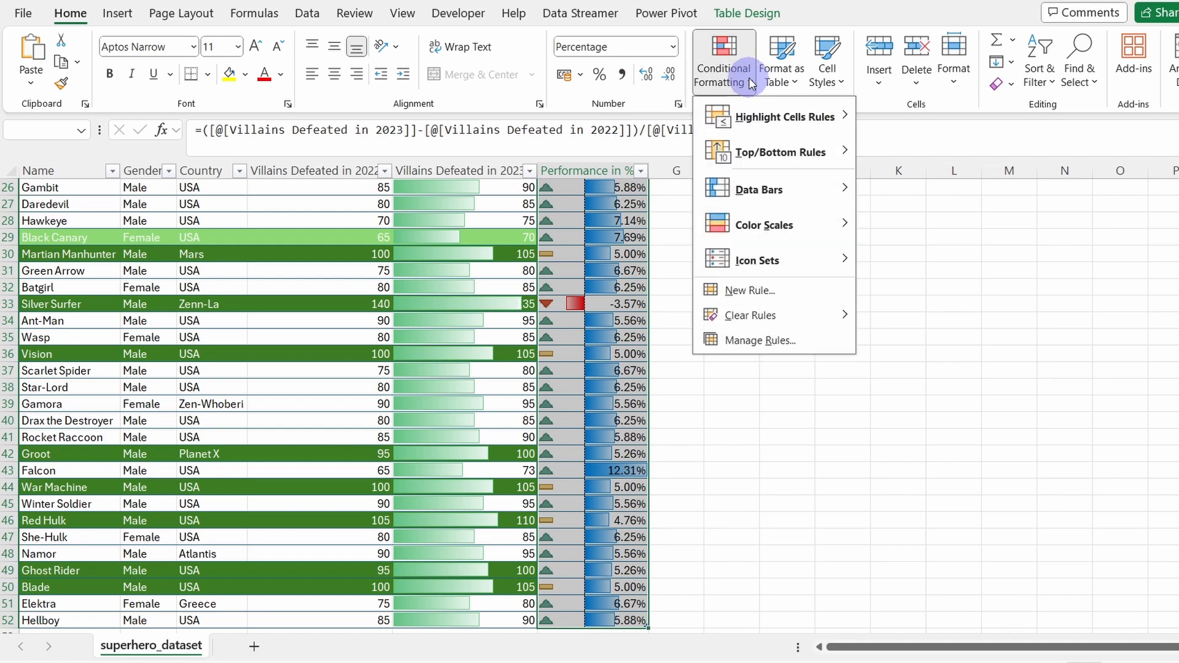
pyautogui.click(753, 338)
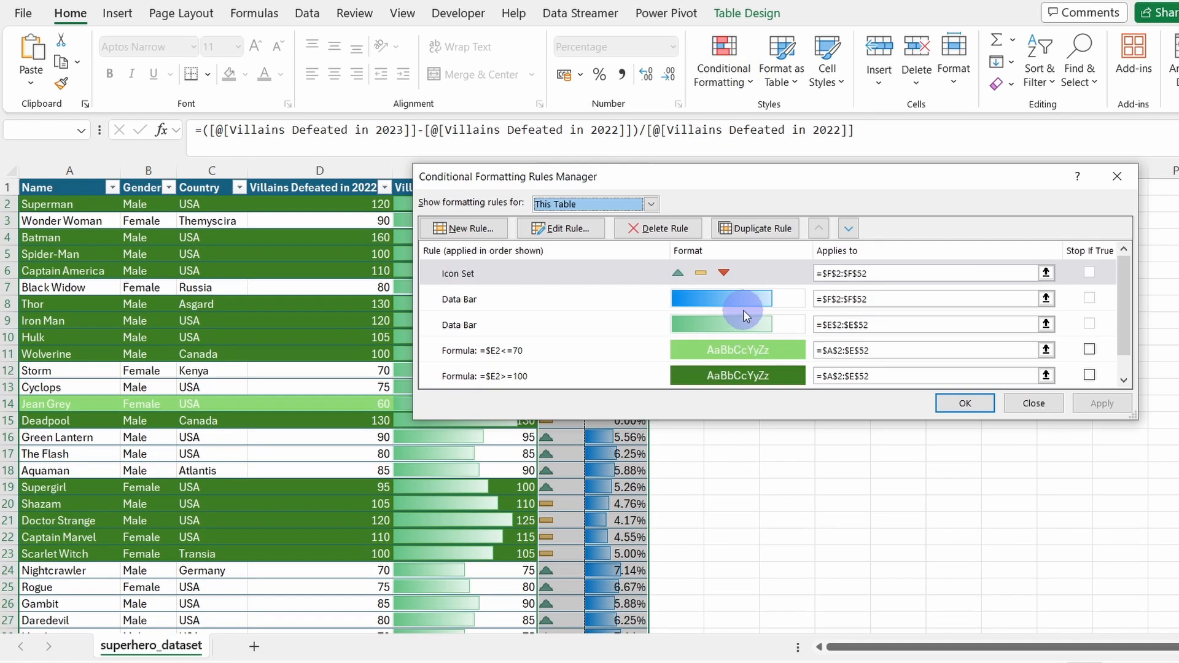
pyautogui.click(712, 273)
pyautogui.click(587, 240)
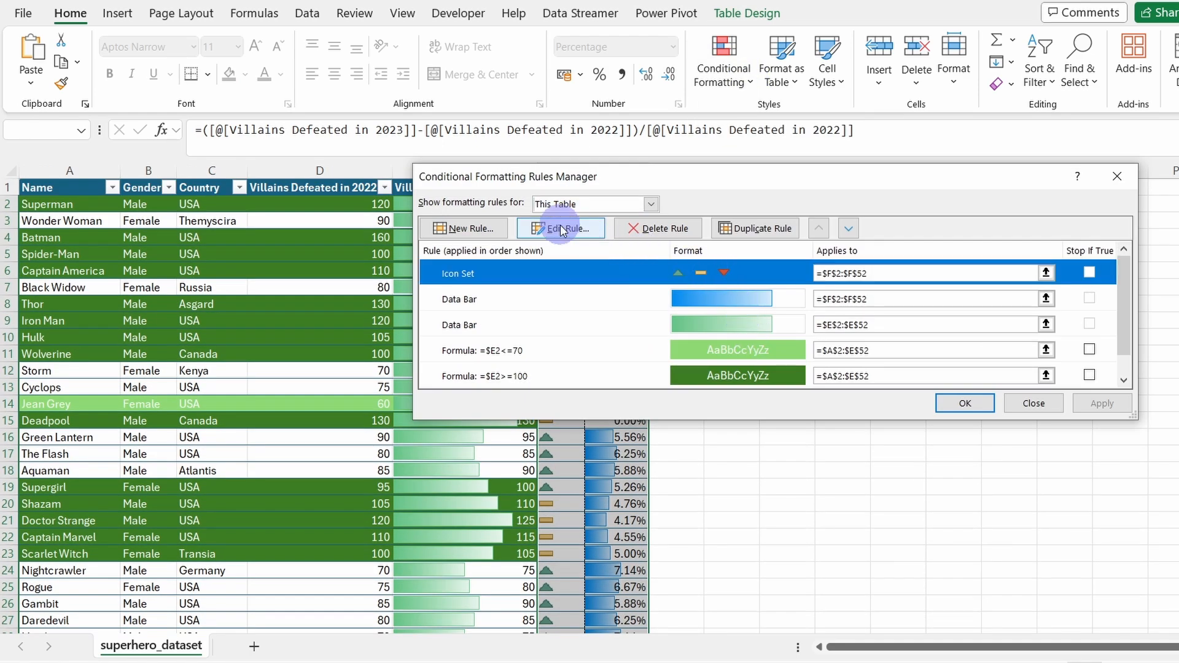
pyautogui.click(586, 240)
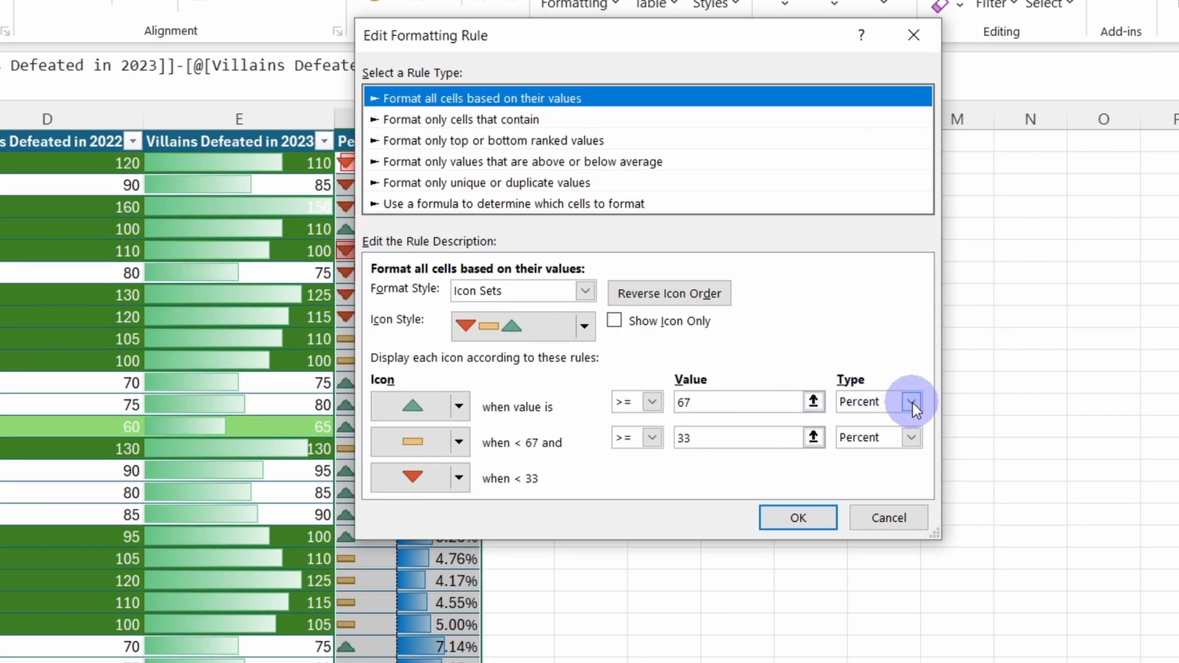
pyautogui.click(912, 402)
pyautogui.click(870, 418)
pyautogui.click(890, 437)
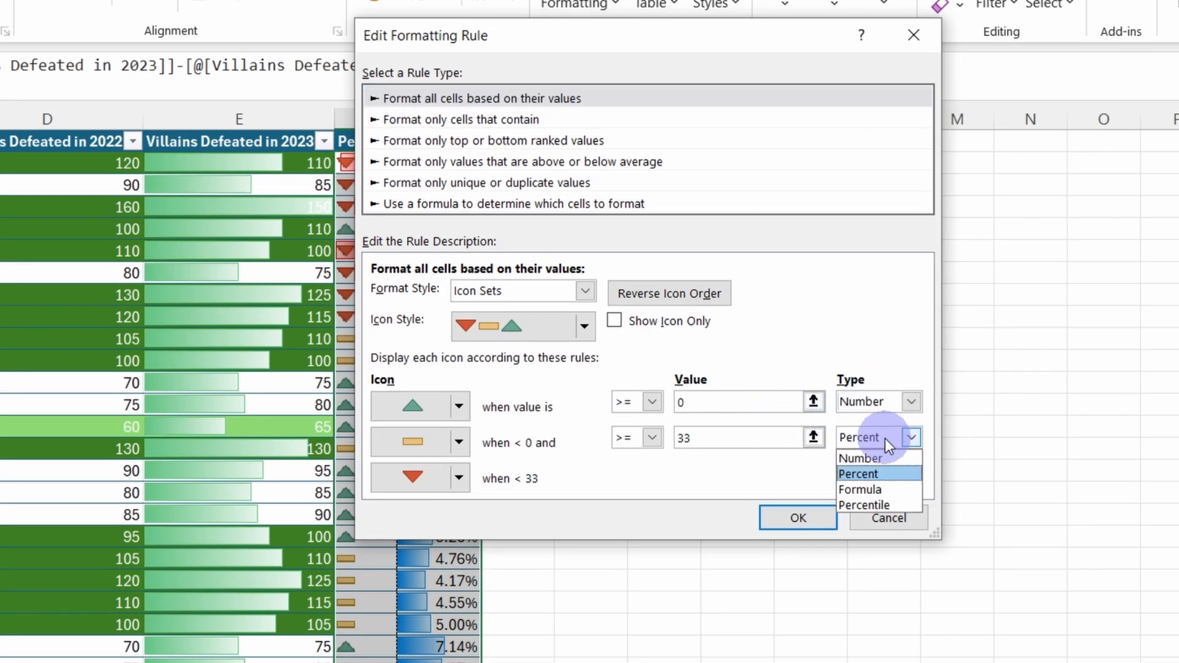
pyautogui.click(862, 455)
# - Show the green up triangle only for values > 0 and apply the edited icon set rule
pyautogui.click(652, 403)
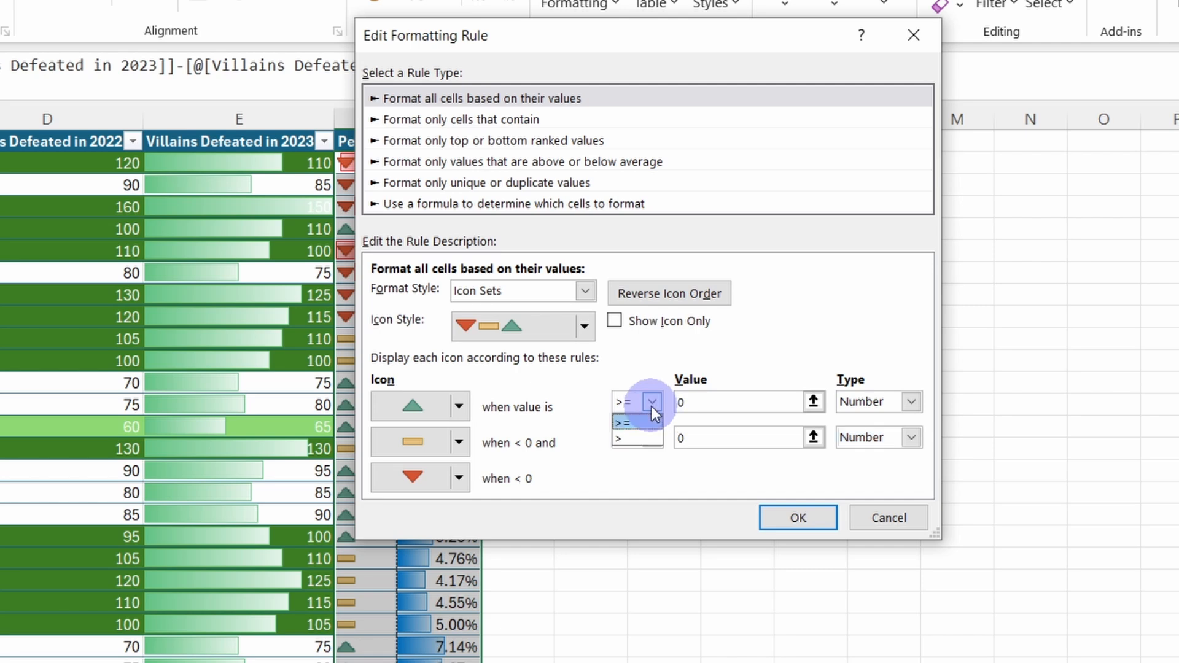
pyautogui.click(628, 439)
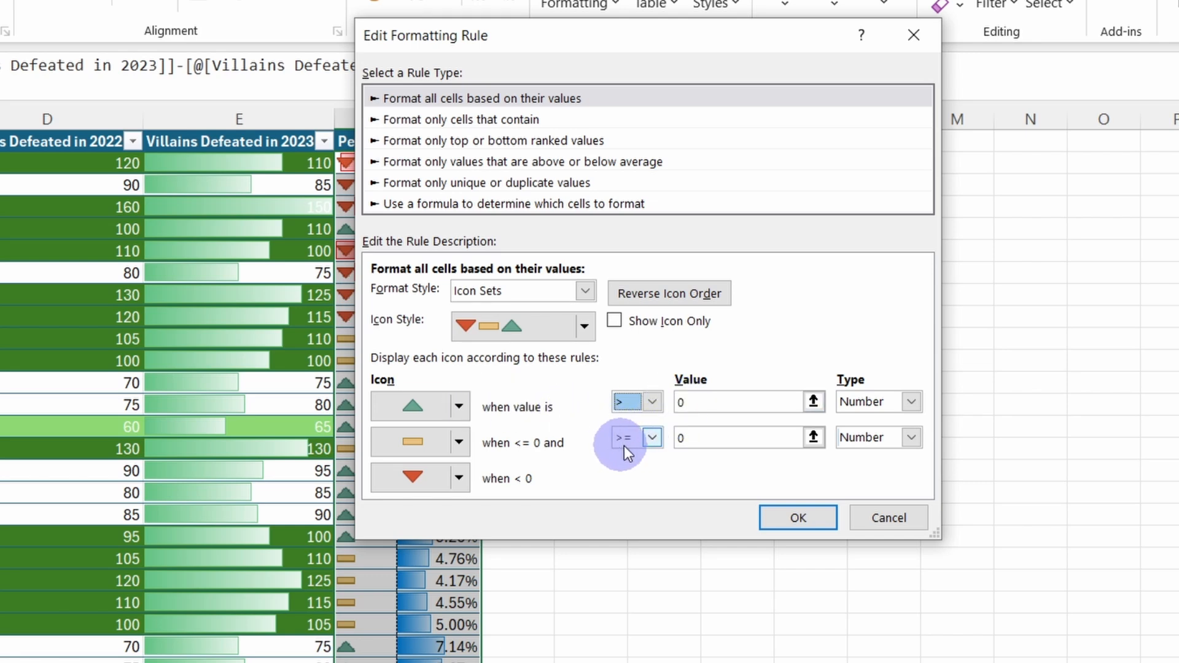
pyautogui.click(786, 517)
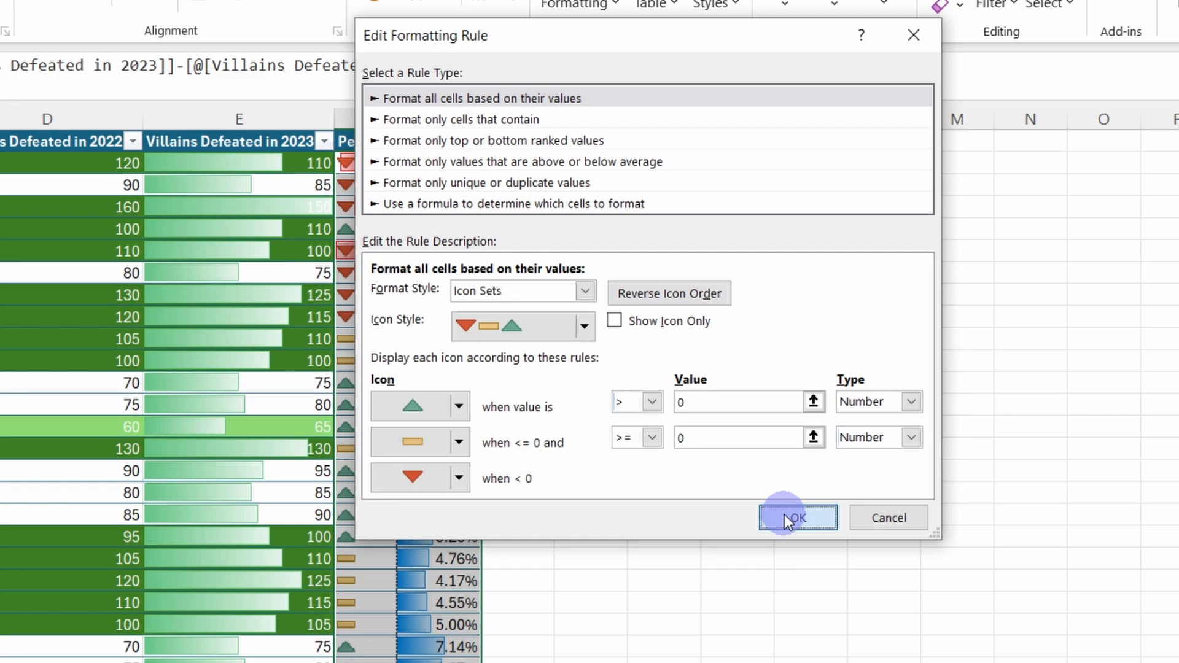
pyautogui.click(888, 429)
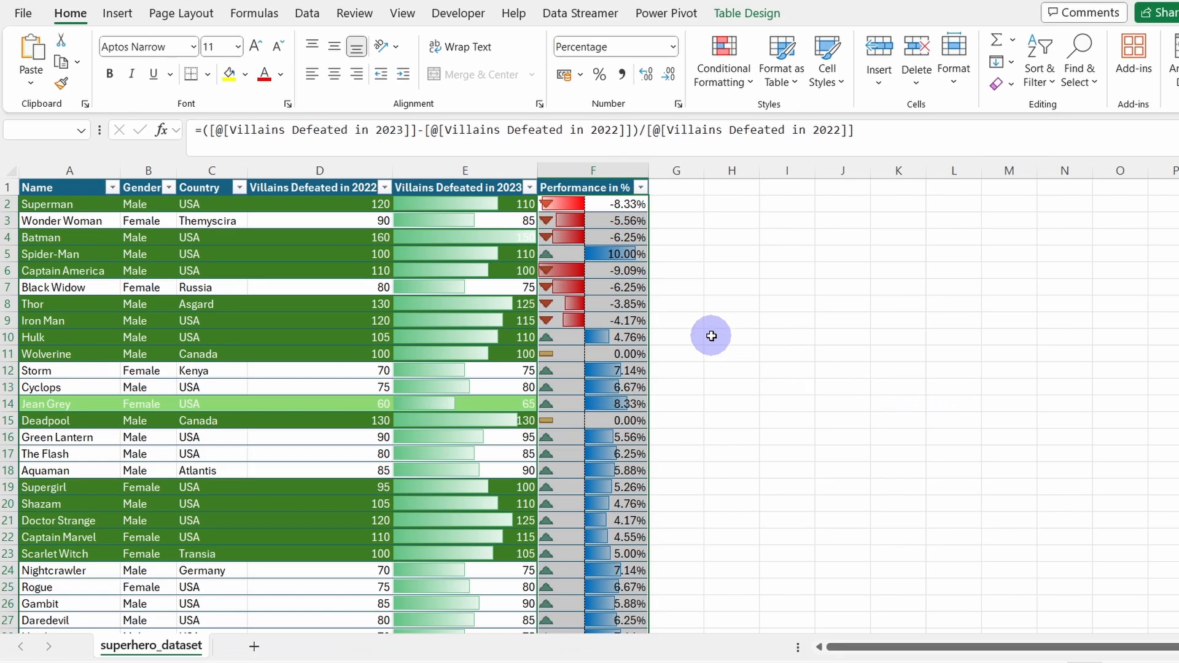
# - Check down the Performance in % column that the triangle and dash icons match negative, zero and positive changes
pyautogui.click(564, 337)
pyautogui.click(638, 205)
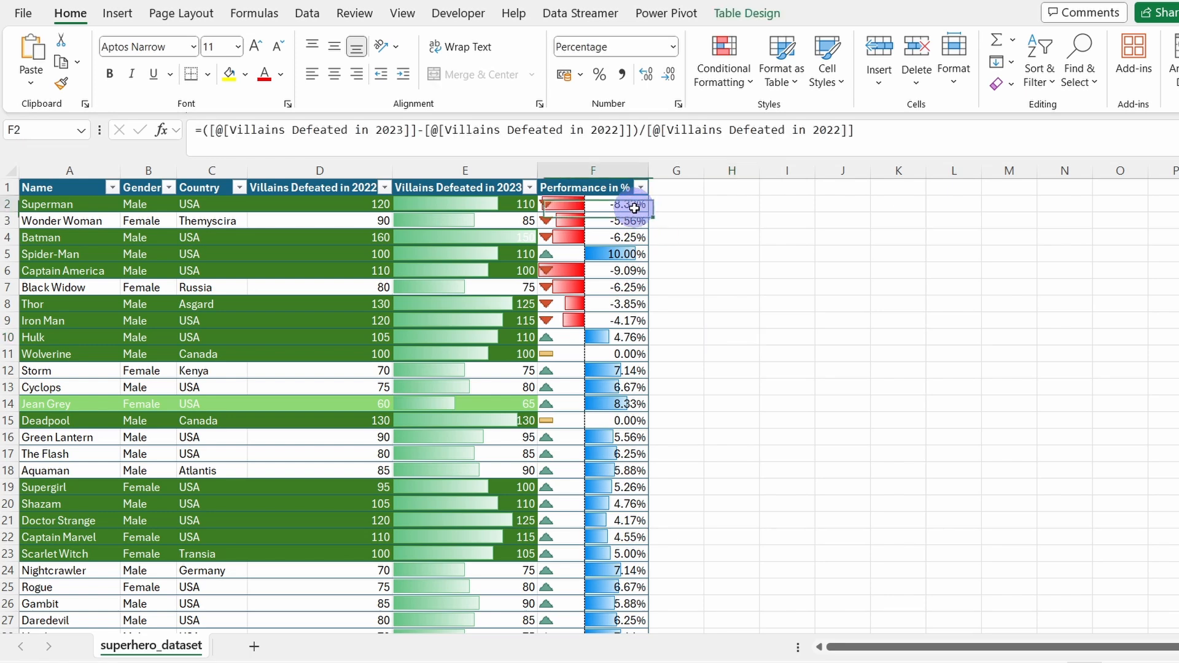
pyautogui.press('Down')
pyautogui.press('Down')
pyautogui.press('Down')
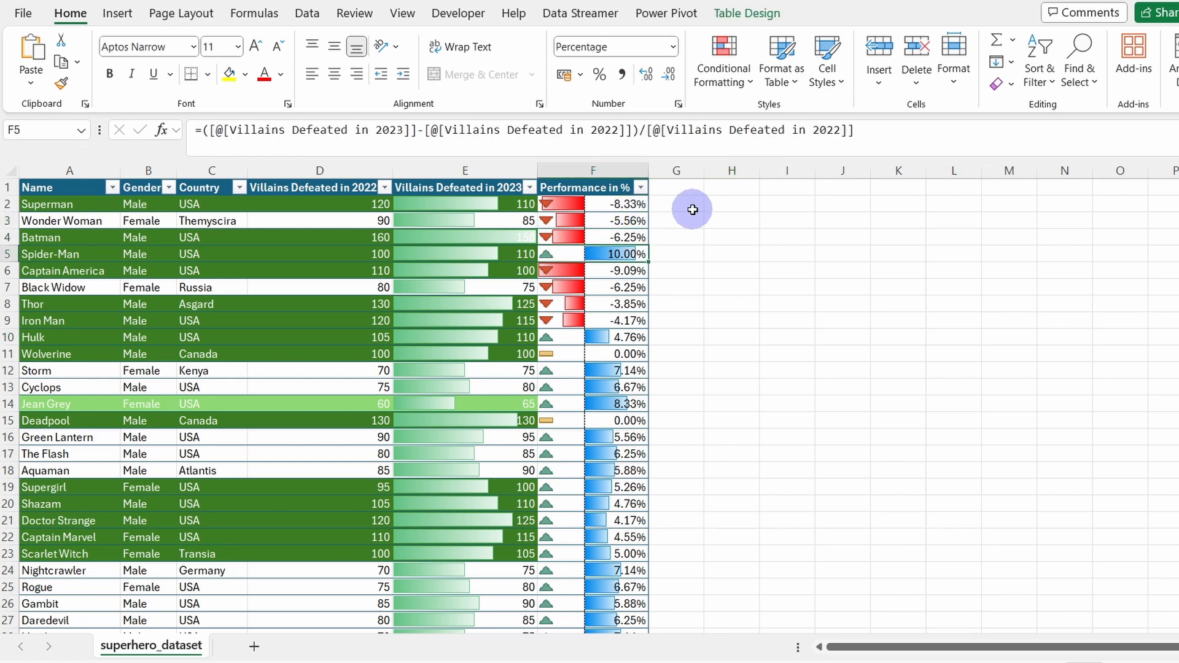
pyautogui.press('Down')
pyautogui.press('Down')
pyautogui.press('Down')
pyautogui.press('Down')
pyautogui.press('Down')
pyautogui.press('Down')
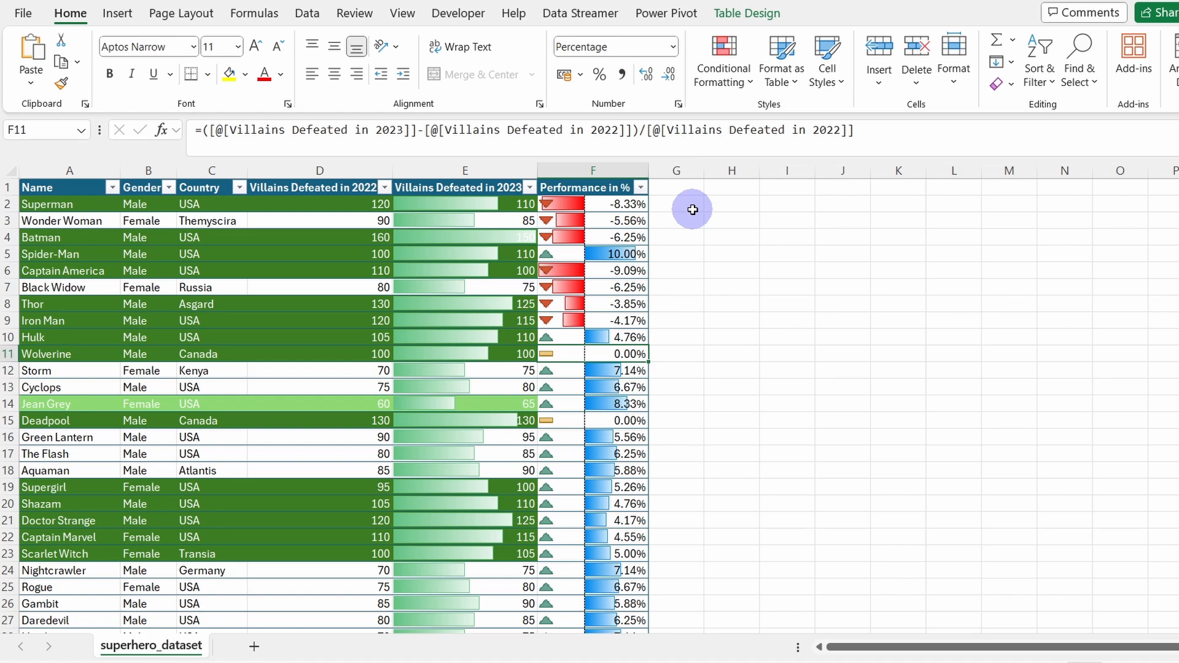
pyautogui.press('Down')
pyautogui.press('Down')
pyautogui.press('Down')
pyautogui.press('Down')
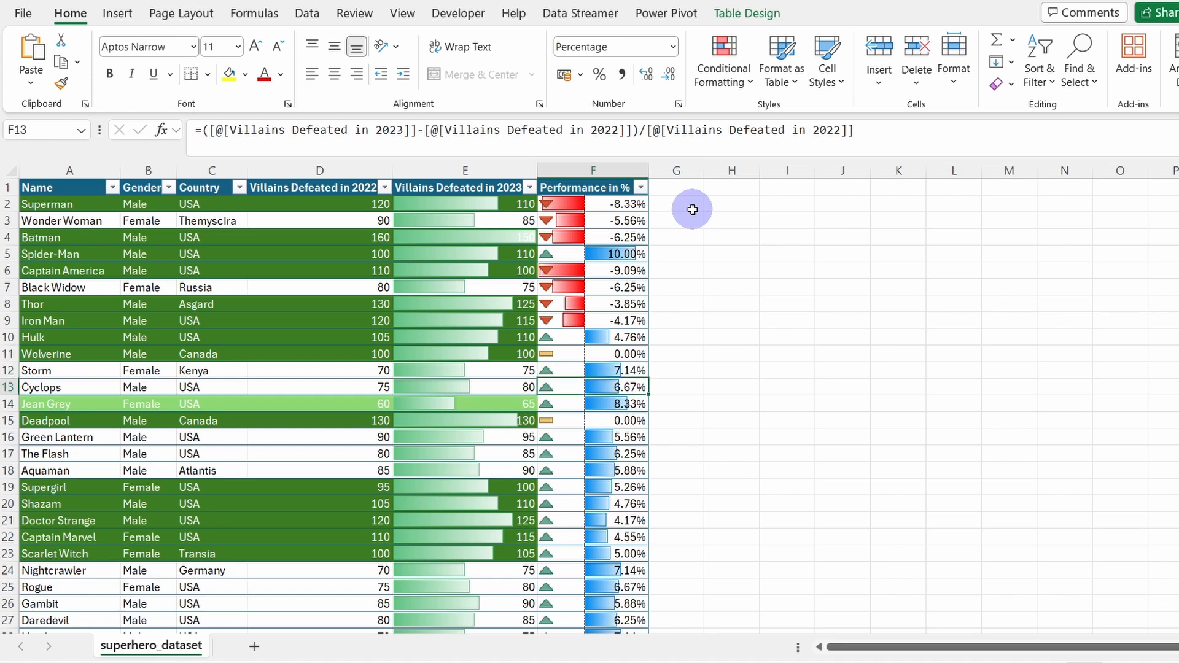
pyautogui.press('Down')
pyautogui.press('Down')
pyautogui.press('Up')
pyautogui.press('Up')
pyautogui.press('Up')
pyautogui.press('Up')
pyautogui.press('Up')
pyautogui.press('Up')
pyautogui.press('Up')
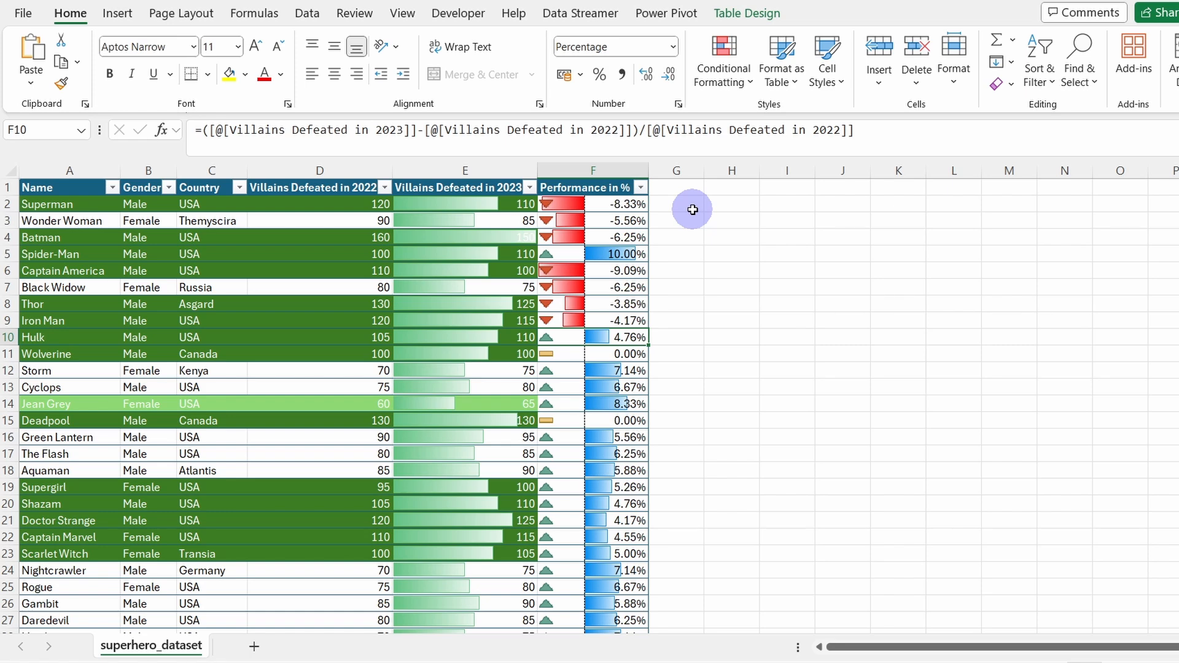
# - Set up a Top 10 Items rule on all Performance in % values with the rank set to 3
pyautogui.click(594, 204)
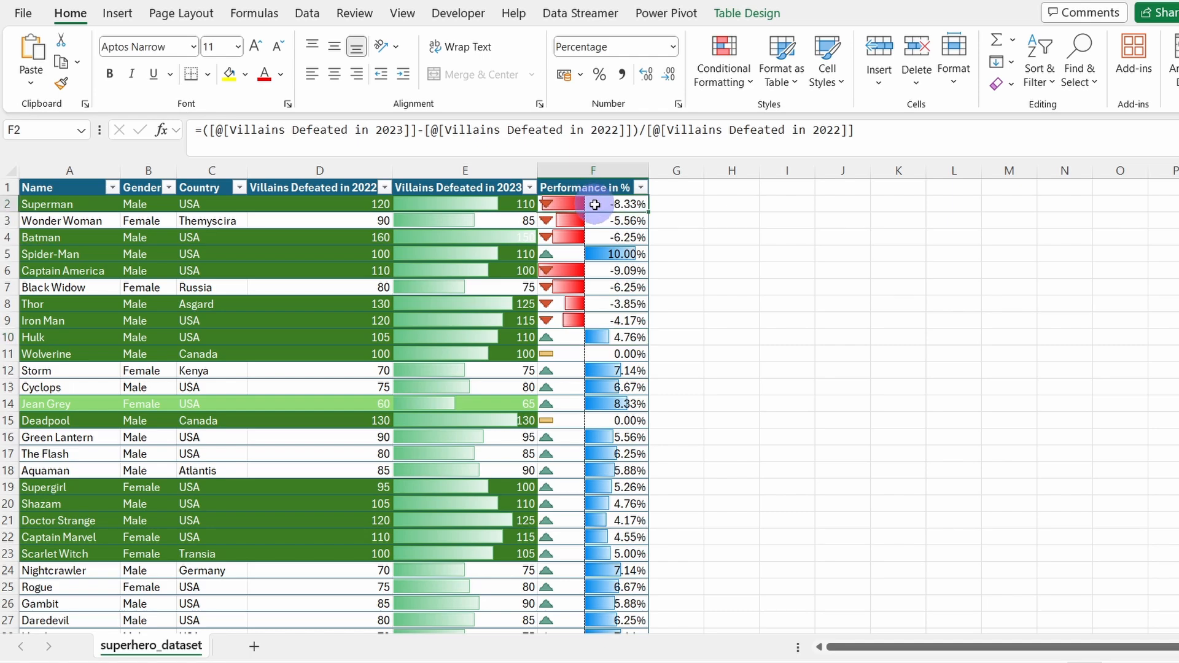
pyautogui.hotkey('ctrl', 'shift', 'Down')
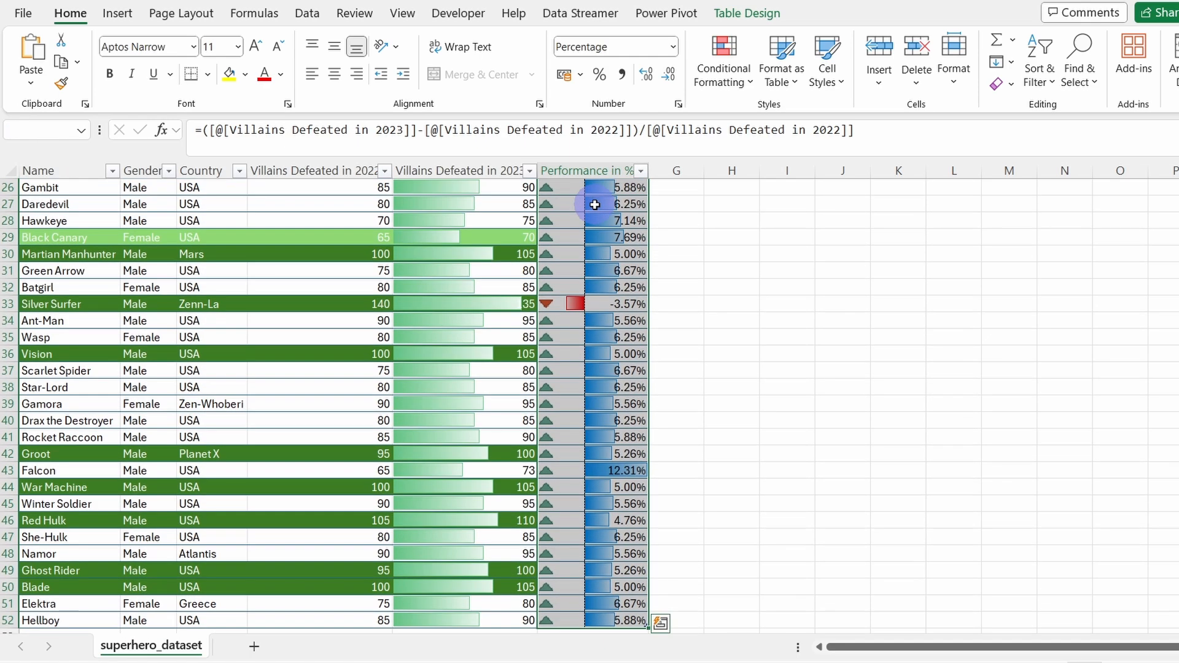
pyautogui.click(748, 85)
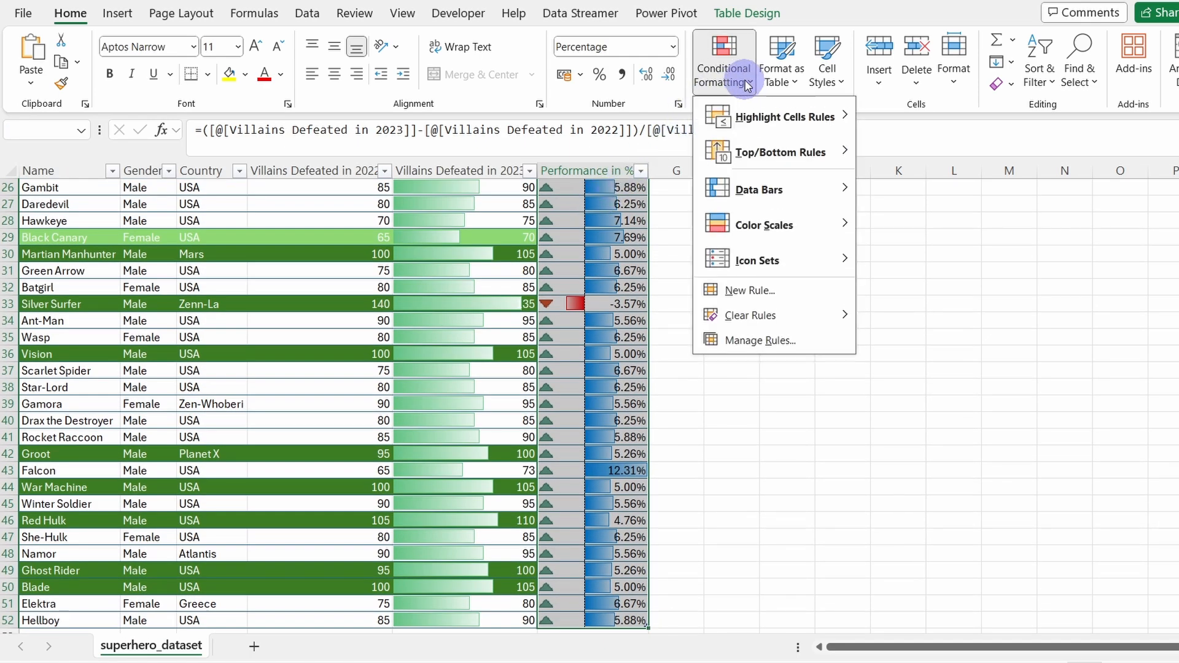
pyautogui.moveTo(745, 154)
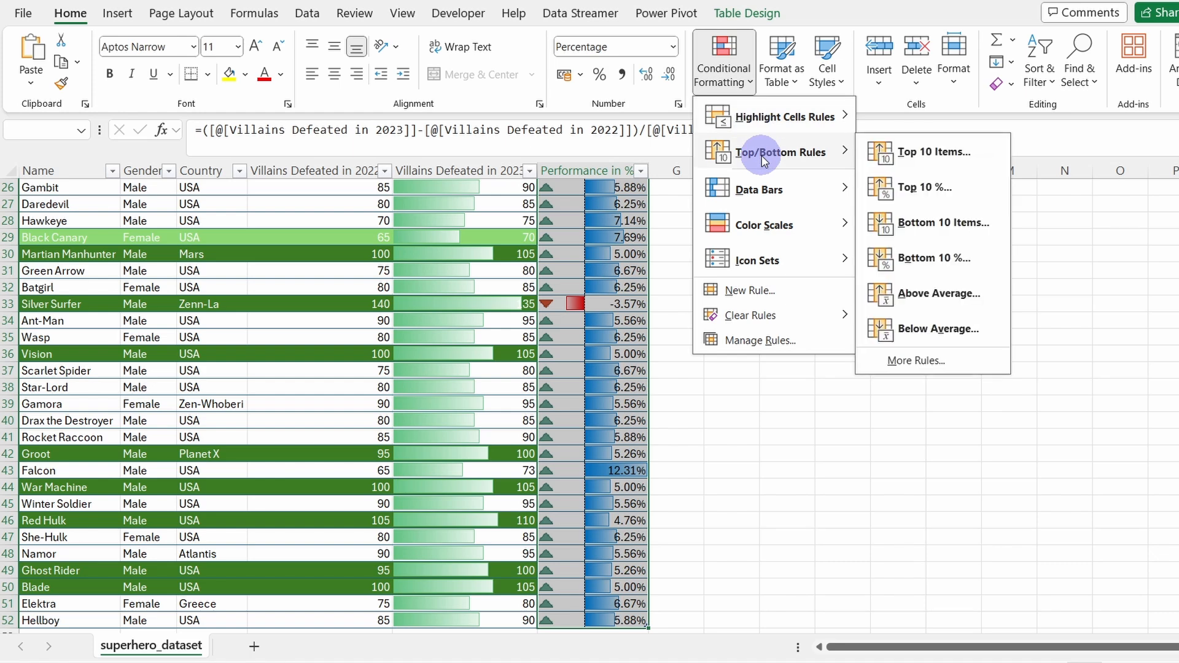
pyautogui.click(939, 151)
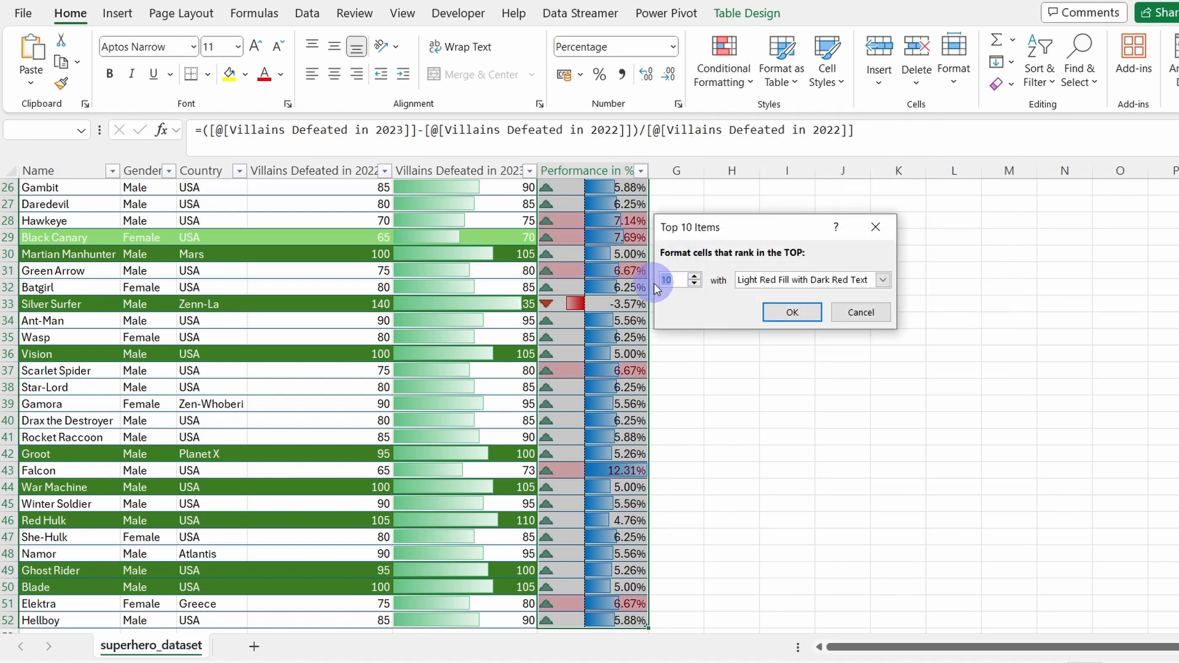
pyautogui.write('3')
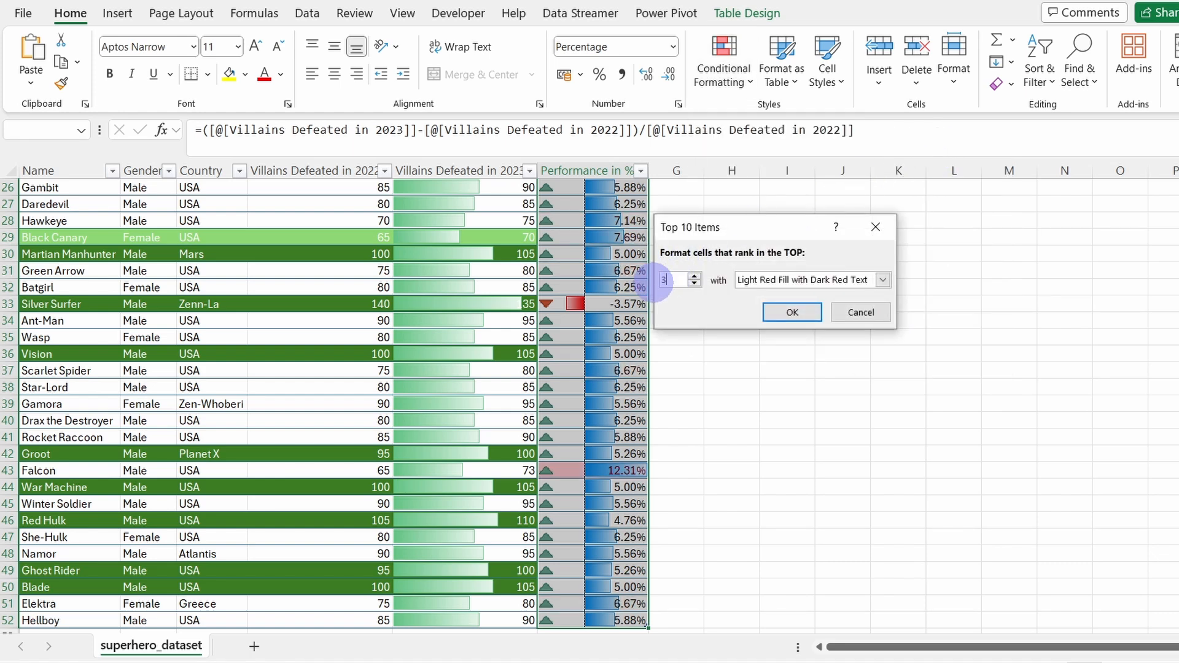
# - Give the top-ranked Performance in % rule a custom yellow fill, apply it and check the highlighted cells
pyautogui.click(883, 280)
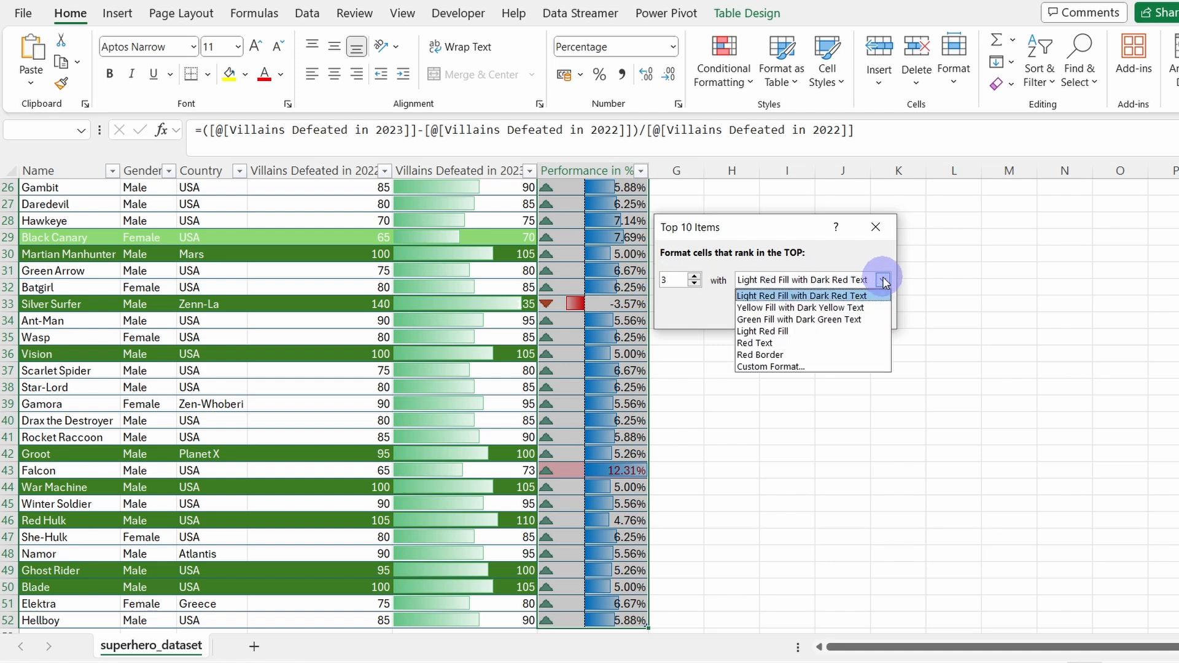
pyautogui.click(758, 366)
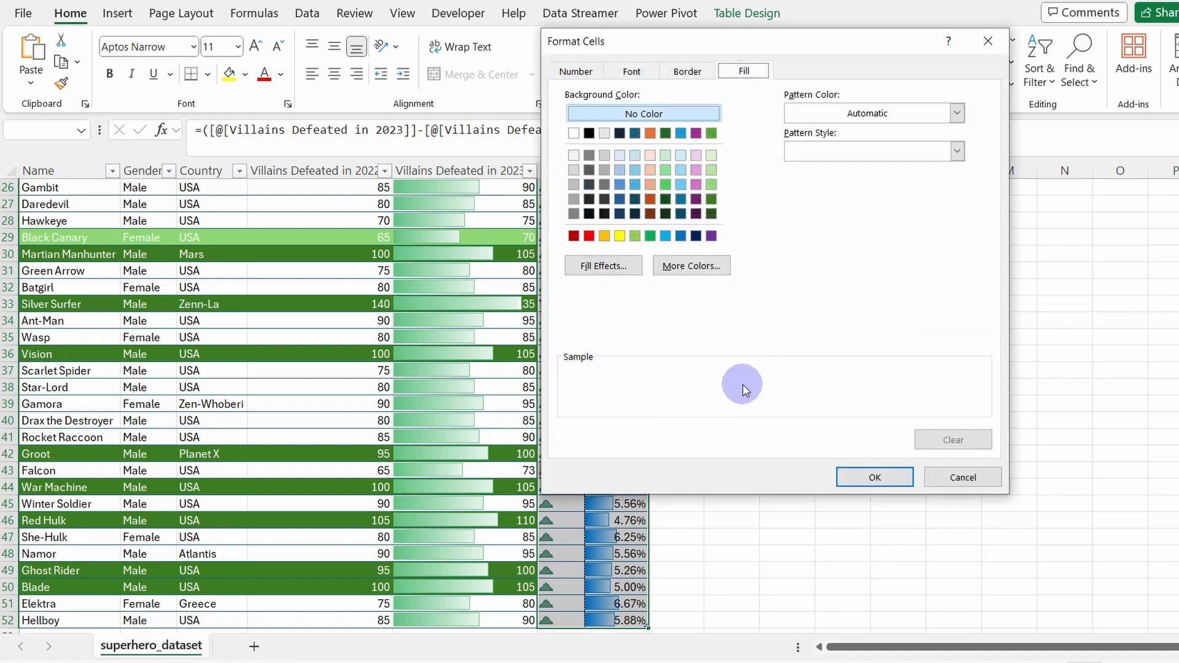
pyautogui.click(620, 236)
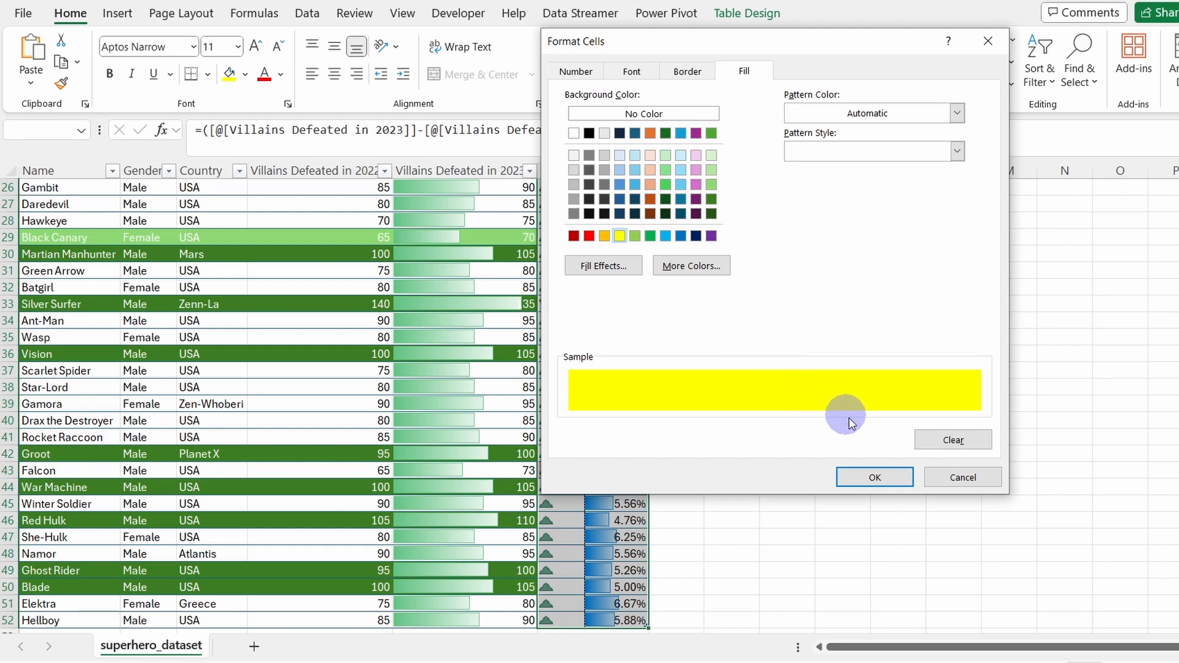
pyautogui.click(885, 473)
pyautogui.click(787, 313)
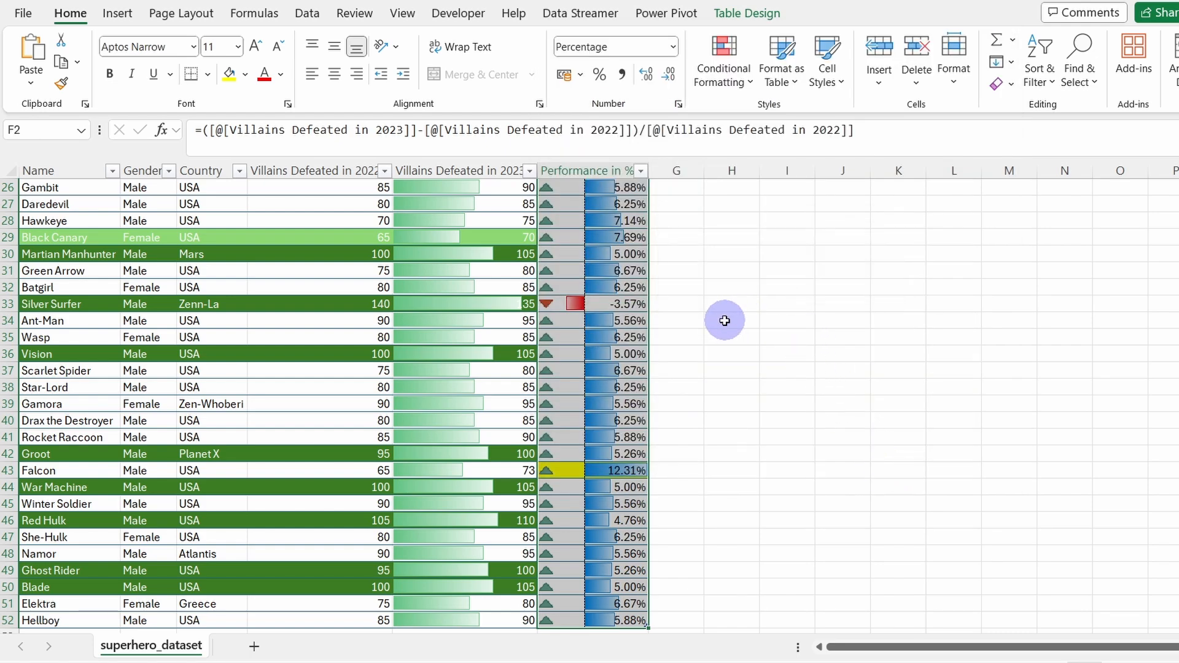
pyautogui.click(724, 320)
pyautogui.scroll(8, 725, 321)
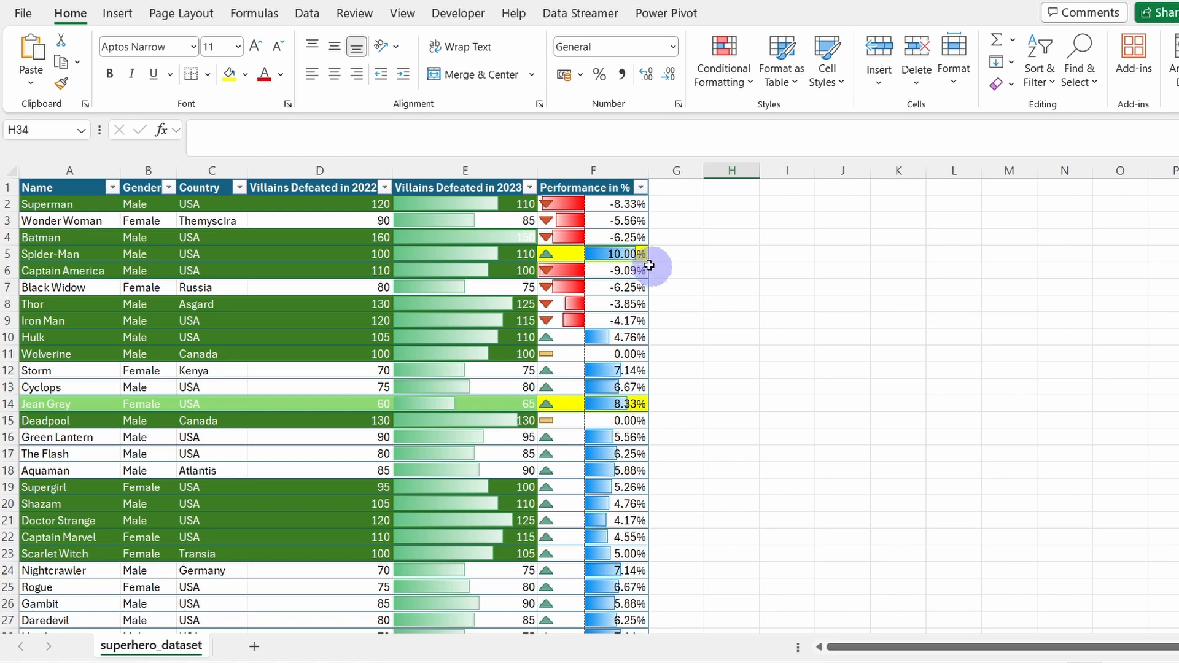
pyautogui.click(577, 254)
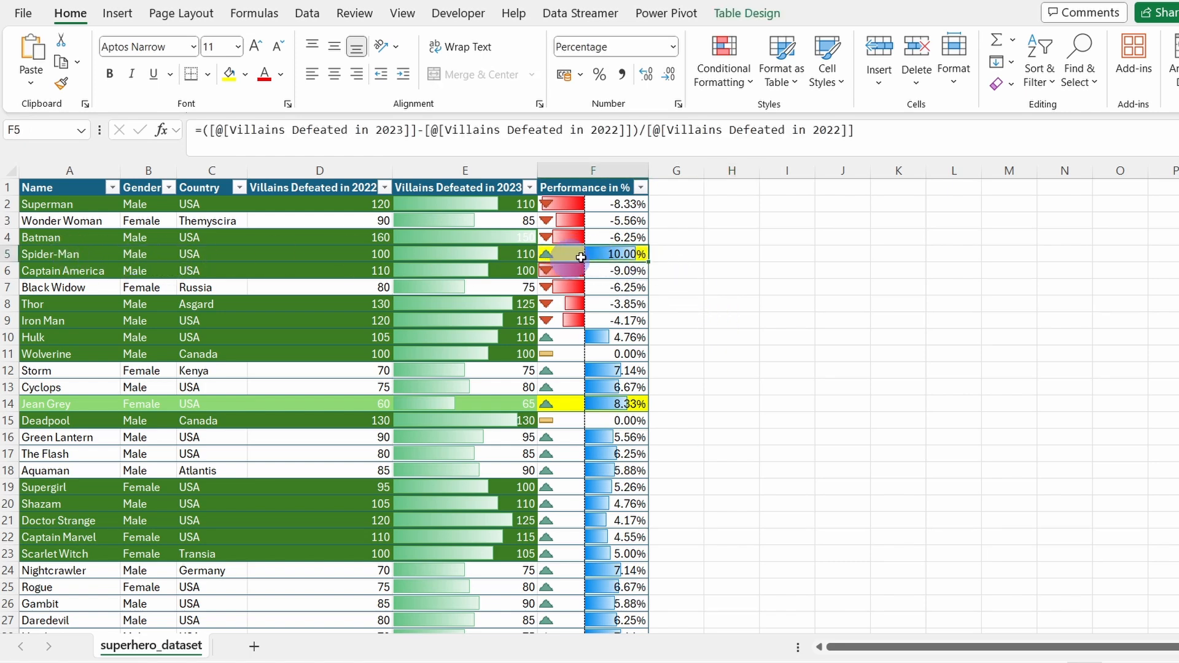
# - Inspect the yellow-highlighted top-3 cells down the full length of the Performance in % column
pyautogui.click(561, 407)
pyautogui.scroll(-9, 562, 410)
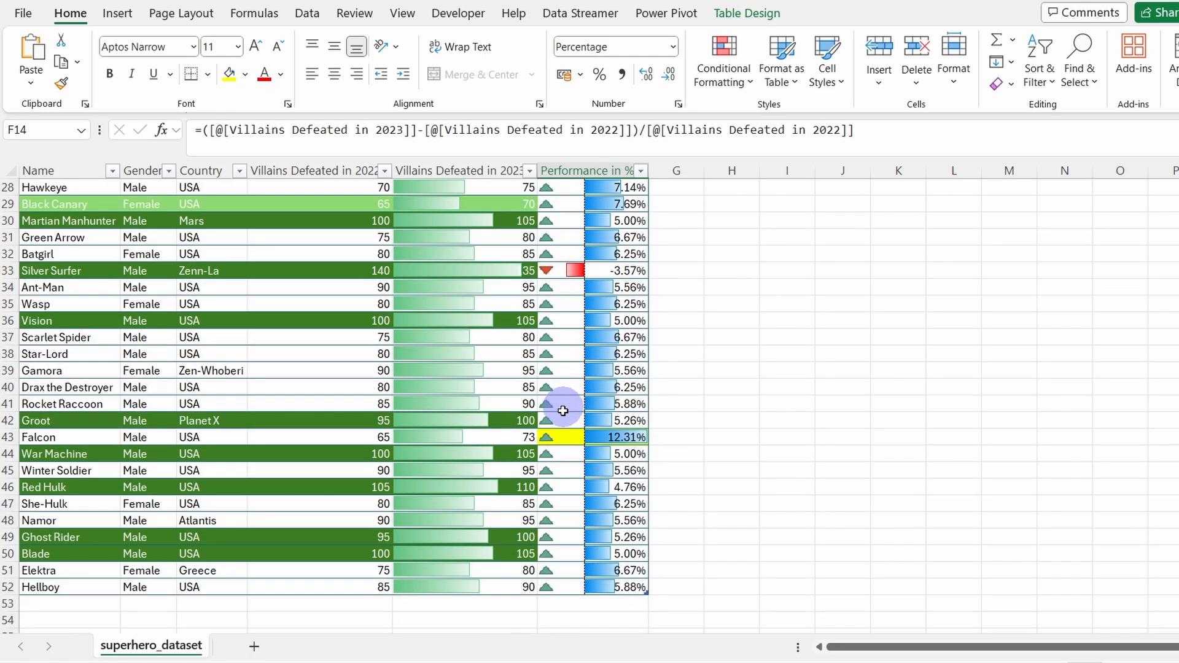
pyautogui.click(559, 436)
pyautogui.scroll(-5, 576, 436)
pyautogui.scroll(3, 575, 435)
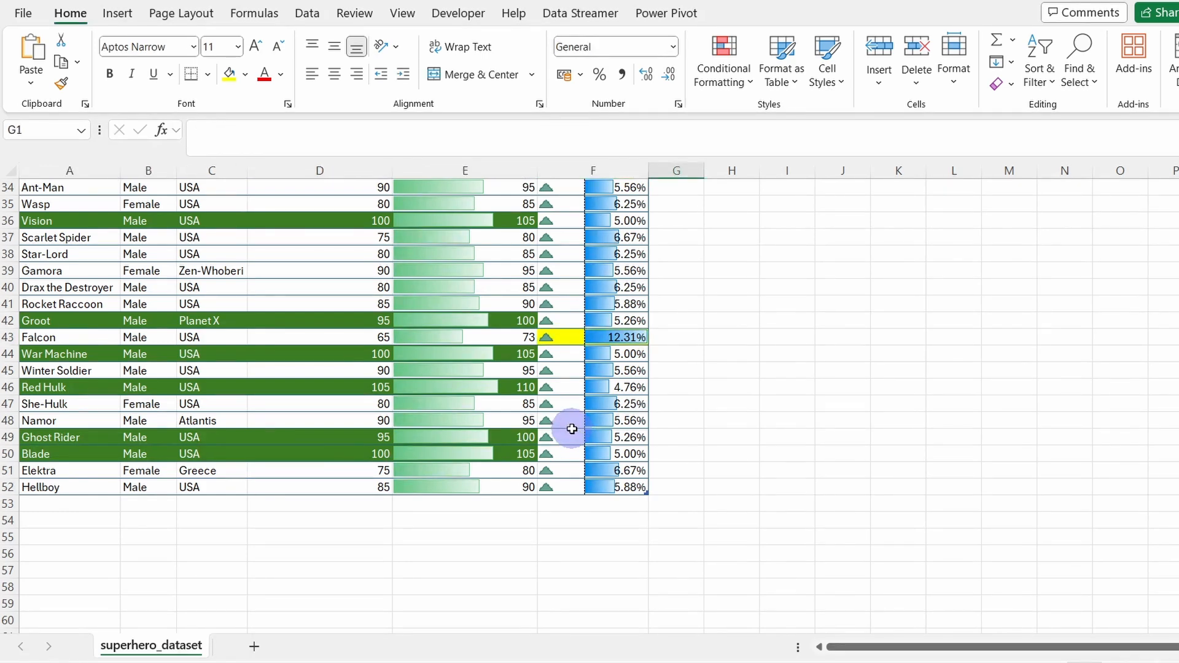
# - Add a new table column headed Status in G1, directly beside Performance in %
pyautogui.scroll(11, 645, 422)
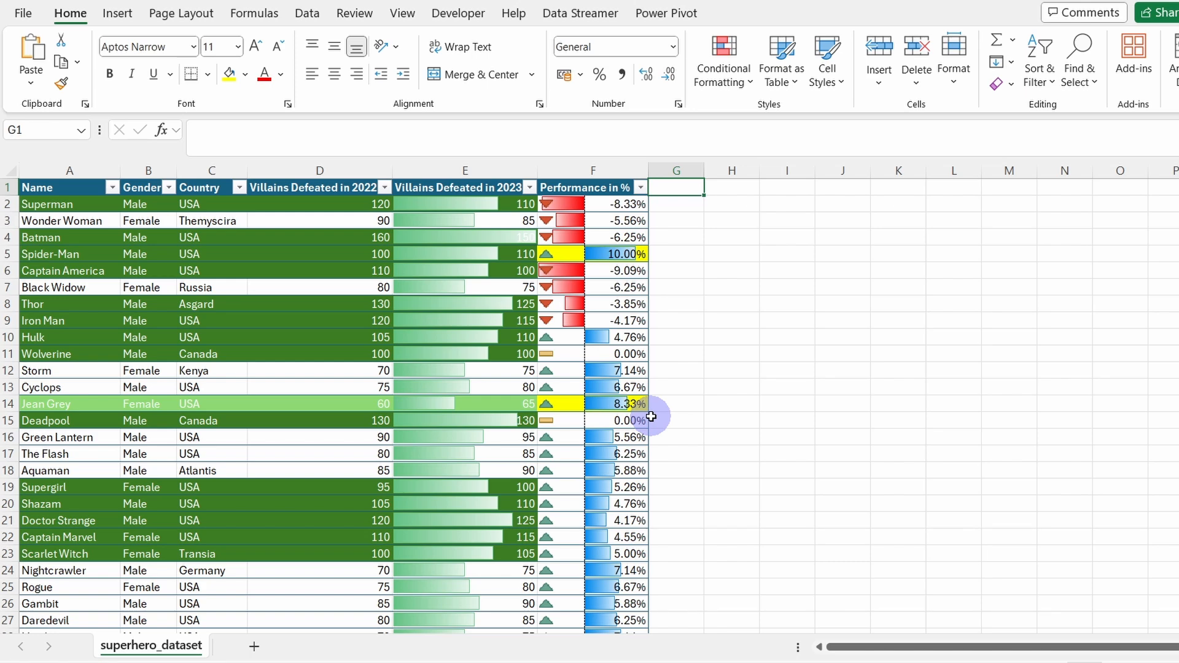
pyautogui.write('Status')
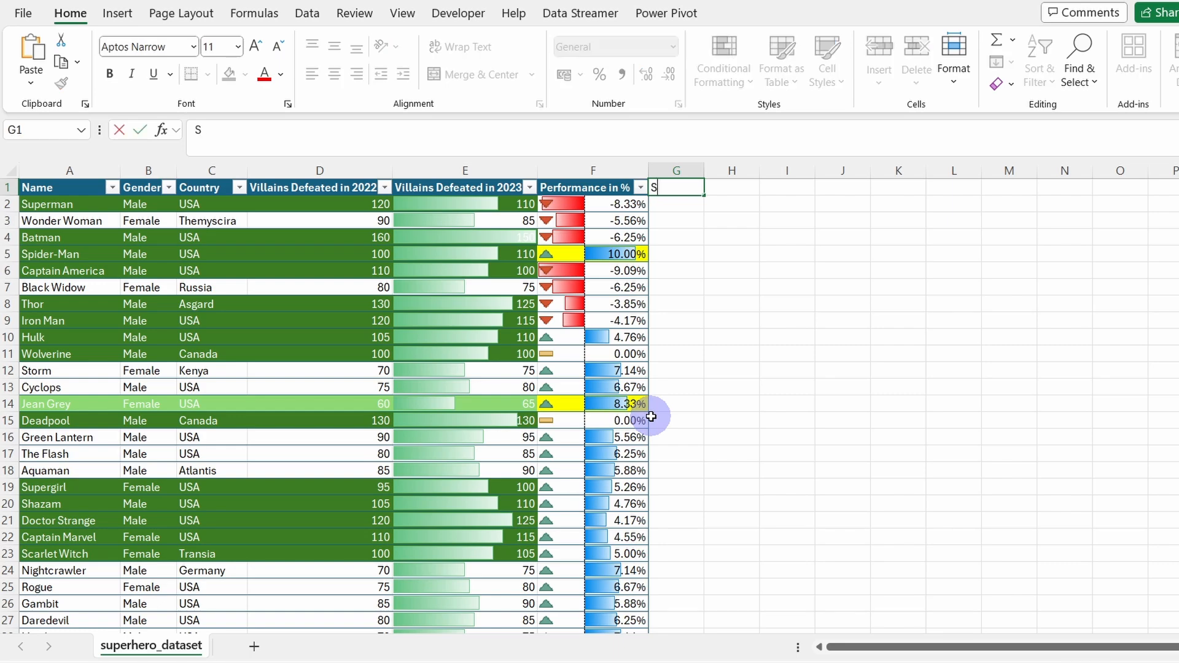
pyautogui.press('Return')
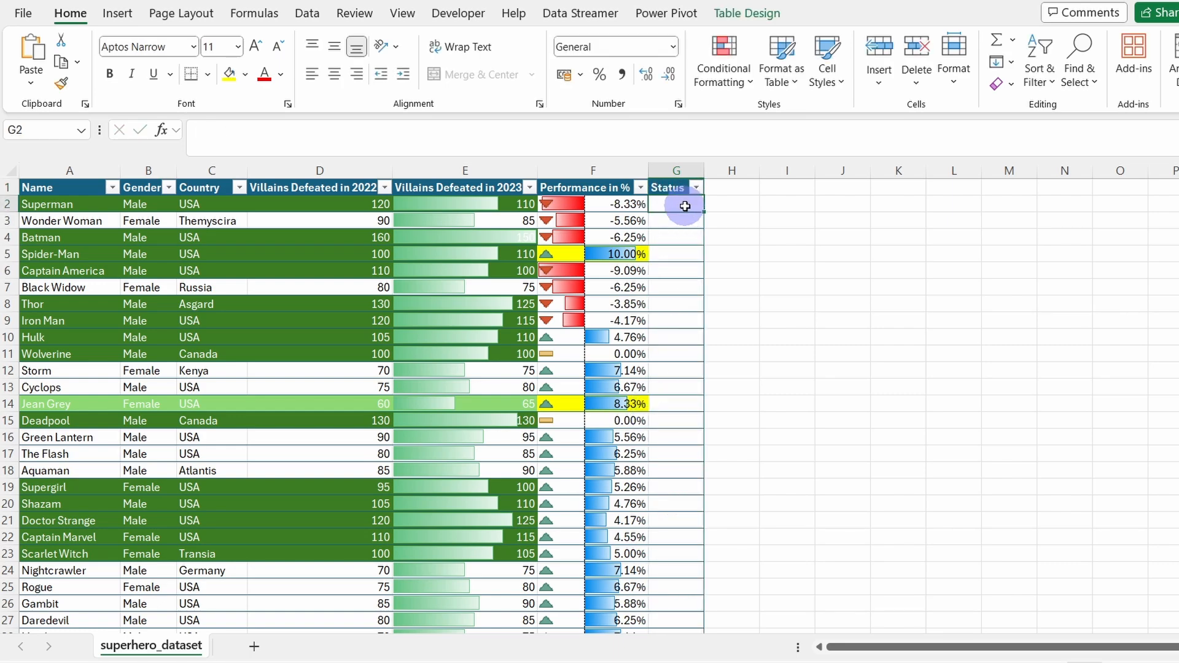
# - Apply list data validation to all Status cells with the source On duty, On vacation, Medical leave
pyautogui.hotkey('ctrl', 'shift', 'Down')
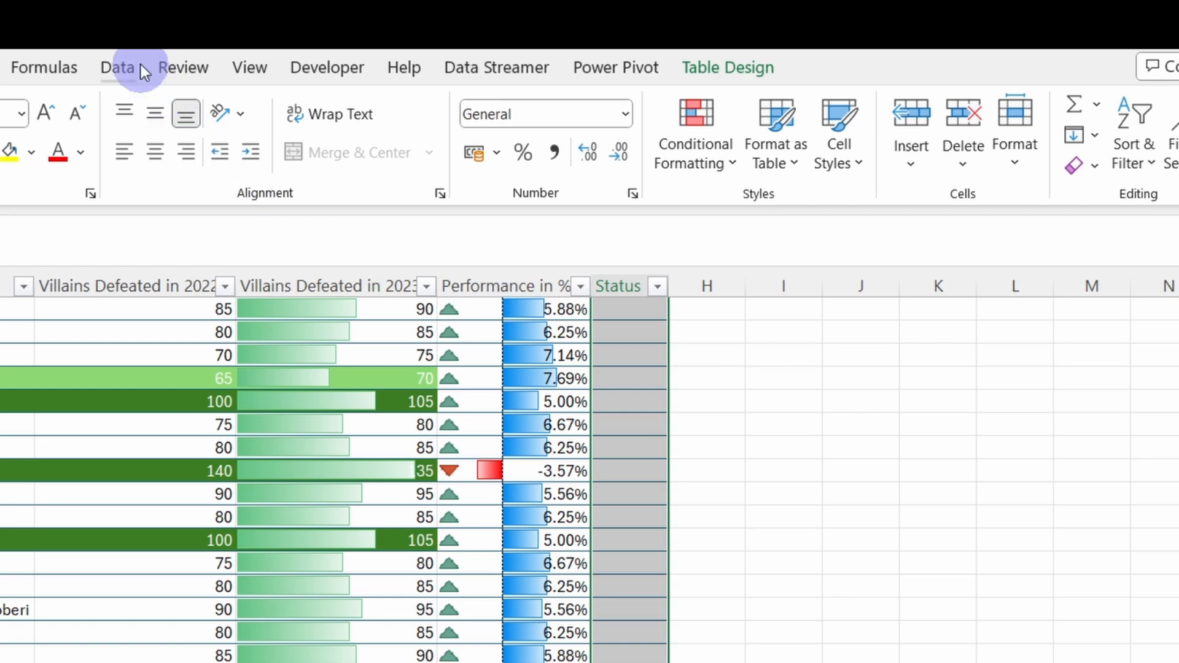
pyautogui.click(126, 68)
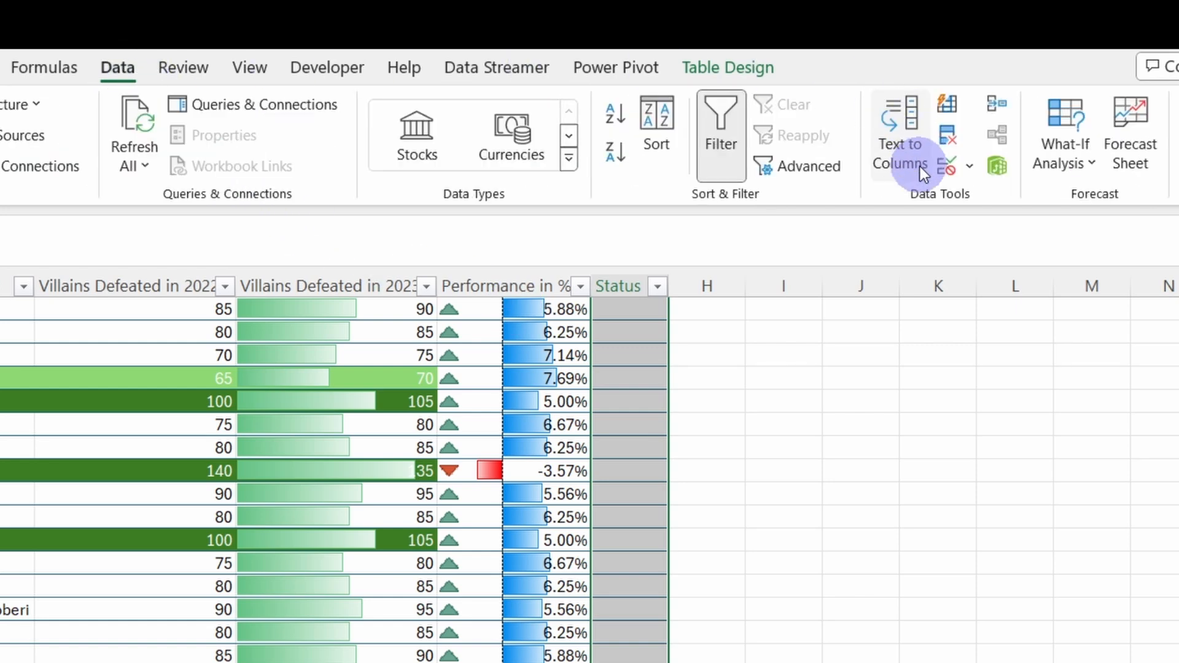
pyautogui.click(967, 167)
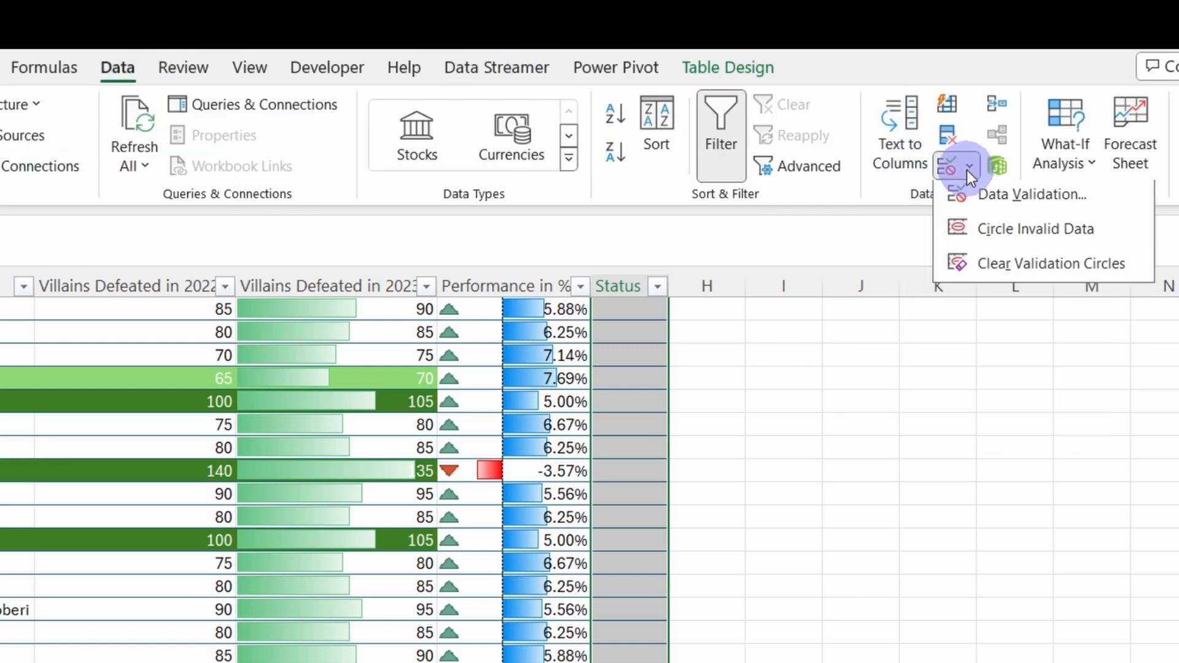
pyautogui.click(977, 202)
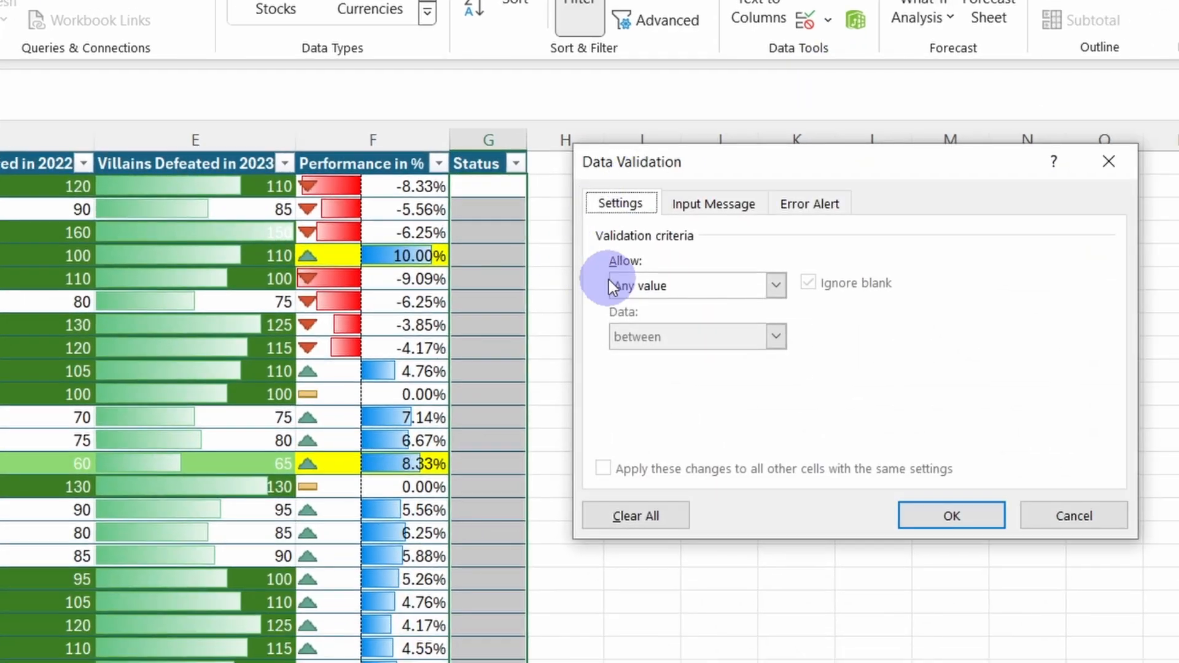
pyautogui.click(665, 285)
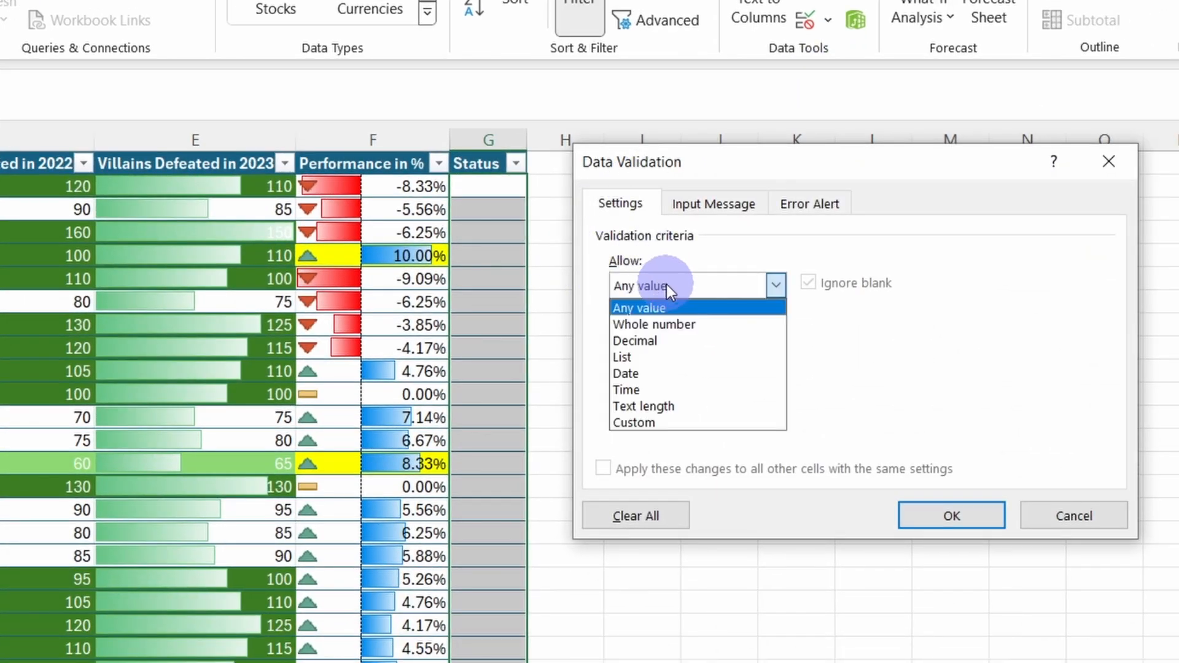
pyautogui.click(658, 359)
pyautogui.click(649, 384)
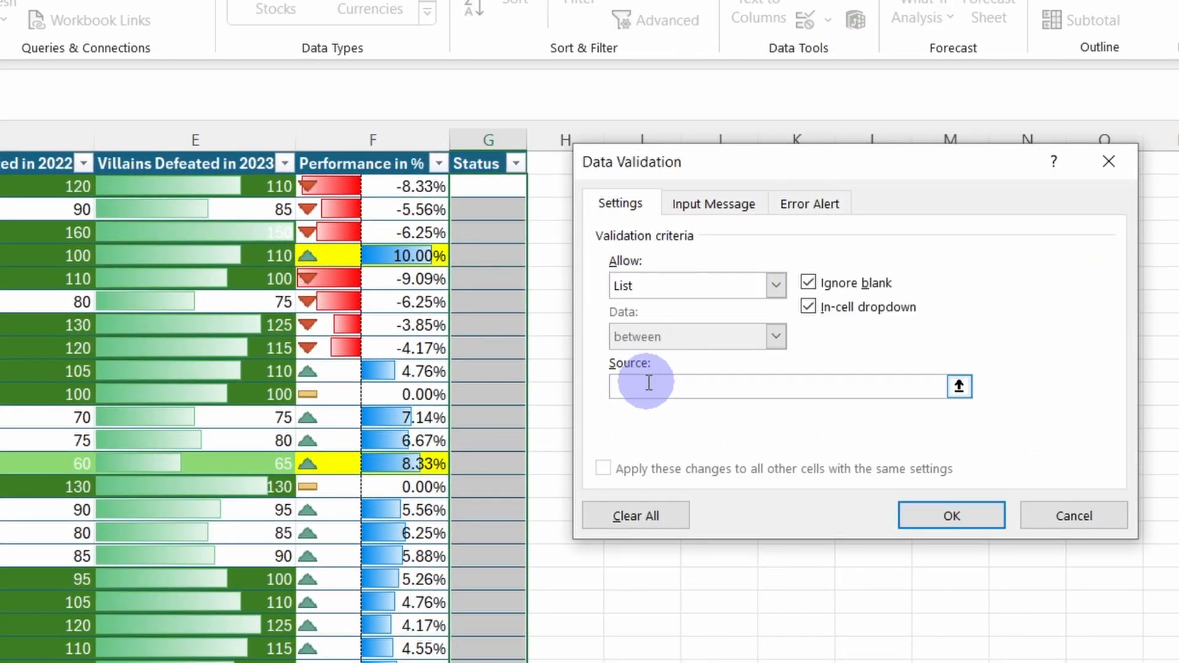
pyautogui.write('On ')
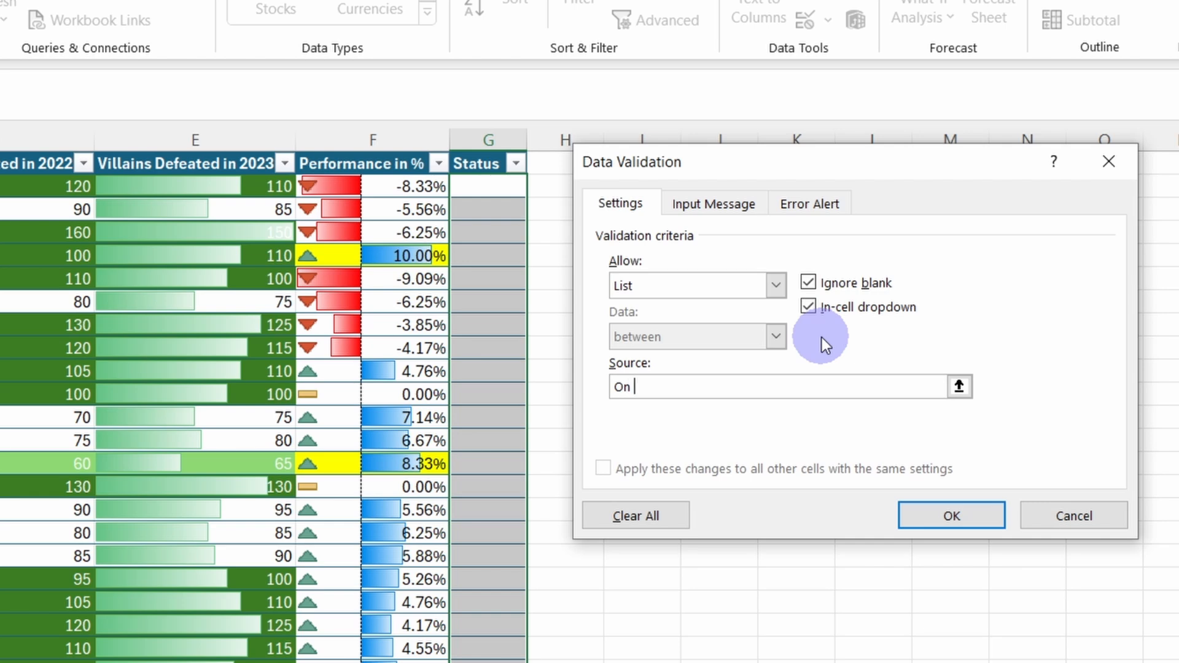
pyautogui.write('duty, On vacation')
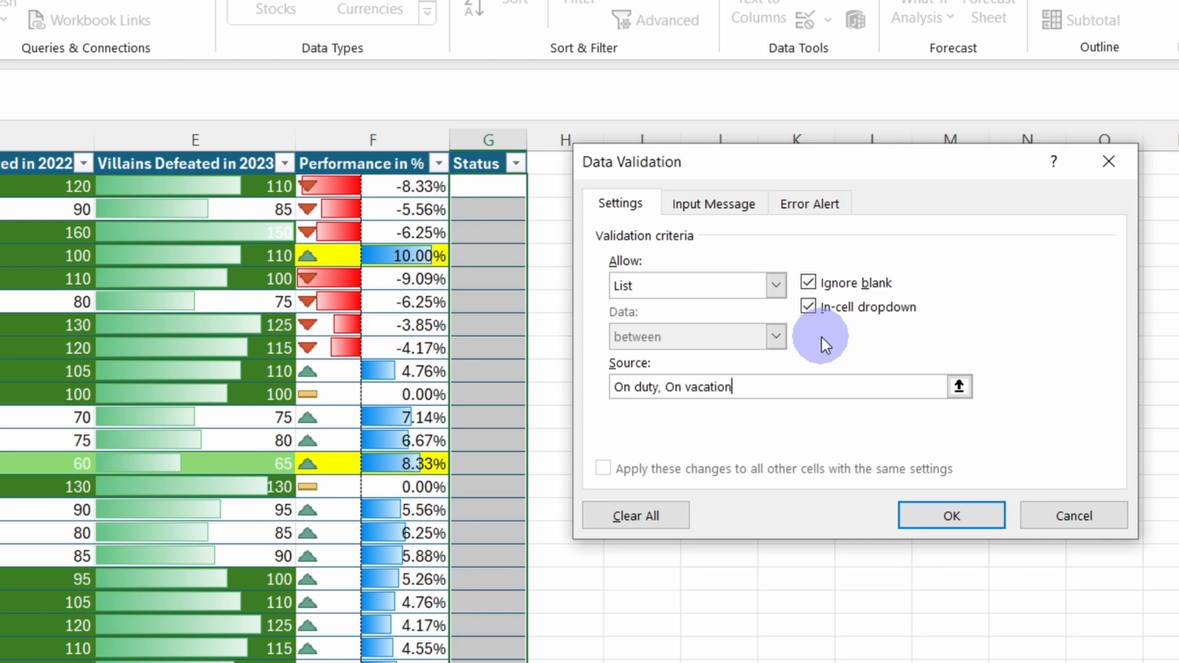
pyautogui.write(', Medical leave')
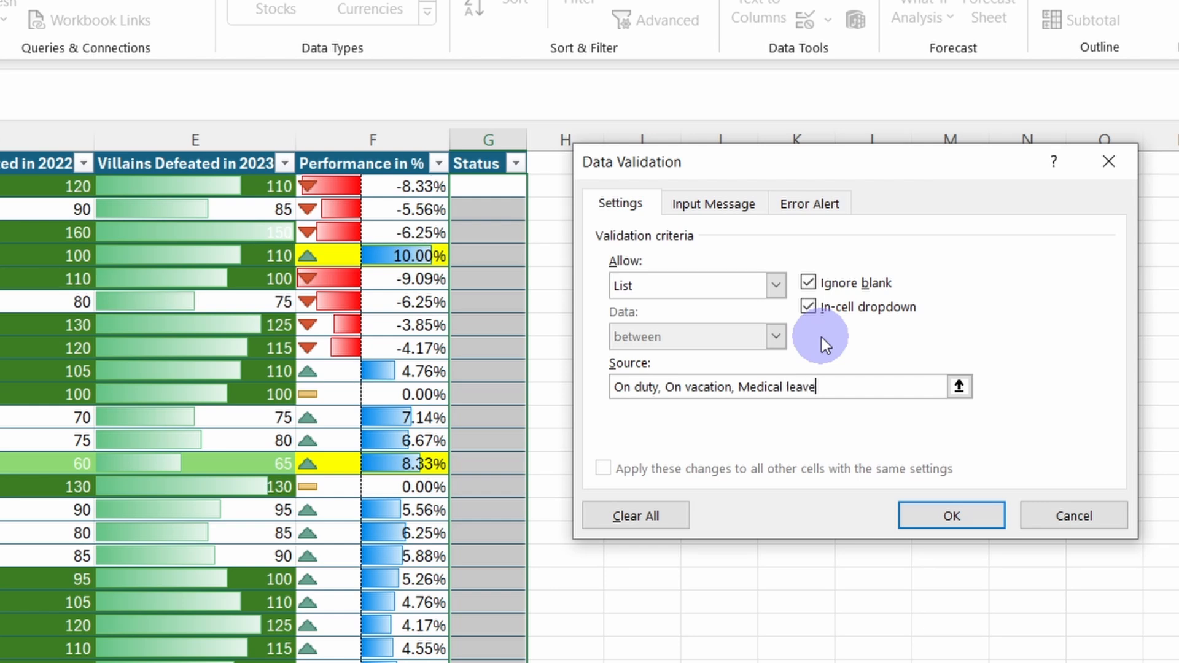
pyautogui.click(941, 517)
# - Try On vacation and Medical leave from the dropdown in the first Status cell, G2, and finish with On duty
pyautogui.click(537, 185)
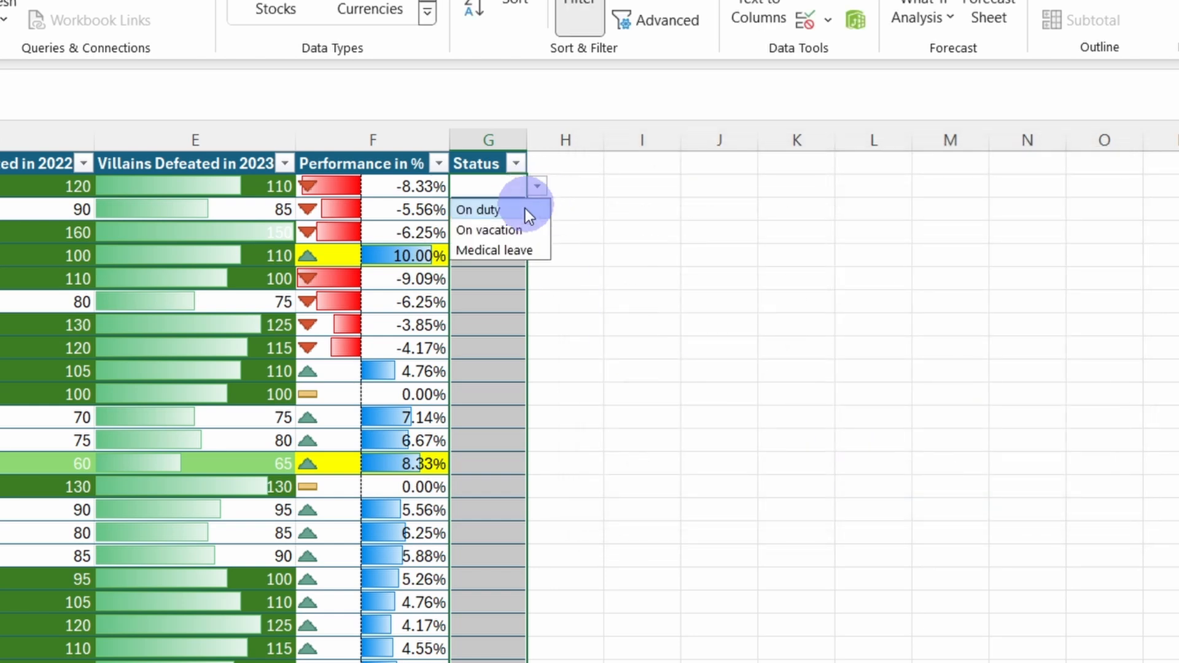
pyautogui.click(506, 228)
pyautogui.click(536, 185)
pyautogui.click(498, 250)
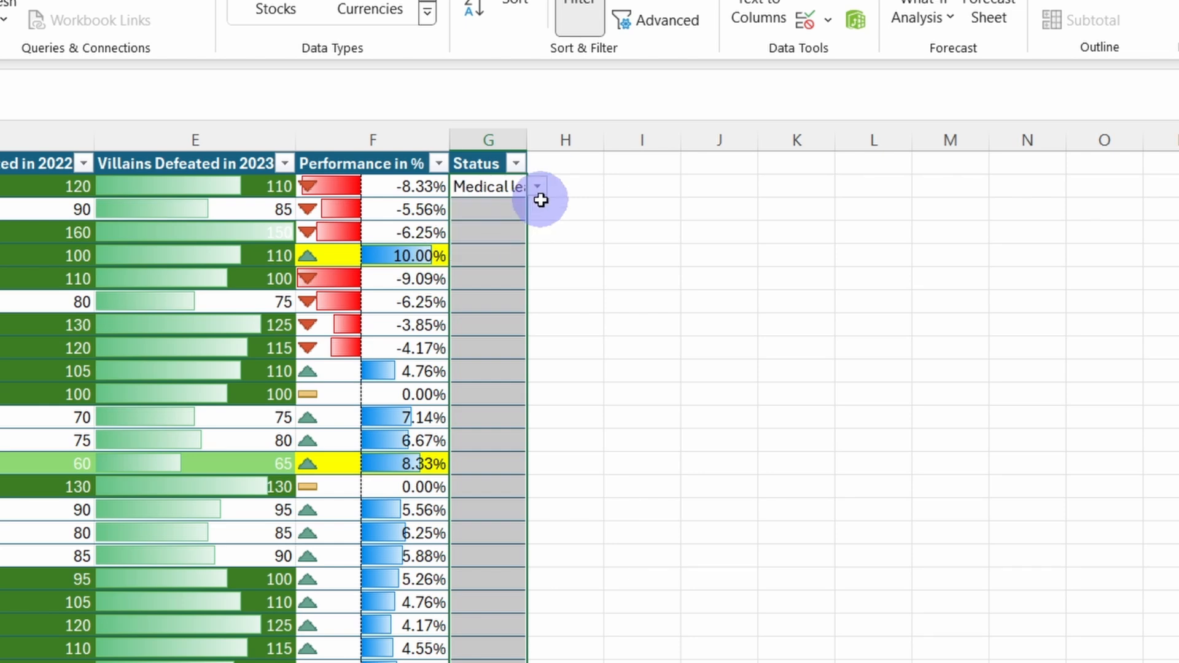
pyautogui.click(538, 186)
pyautogui.click(502, 201)
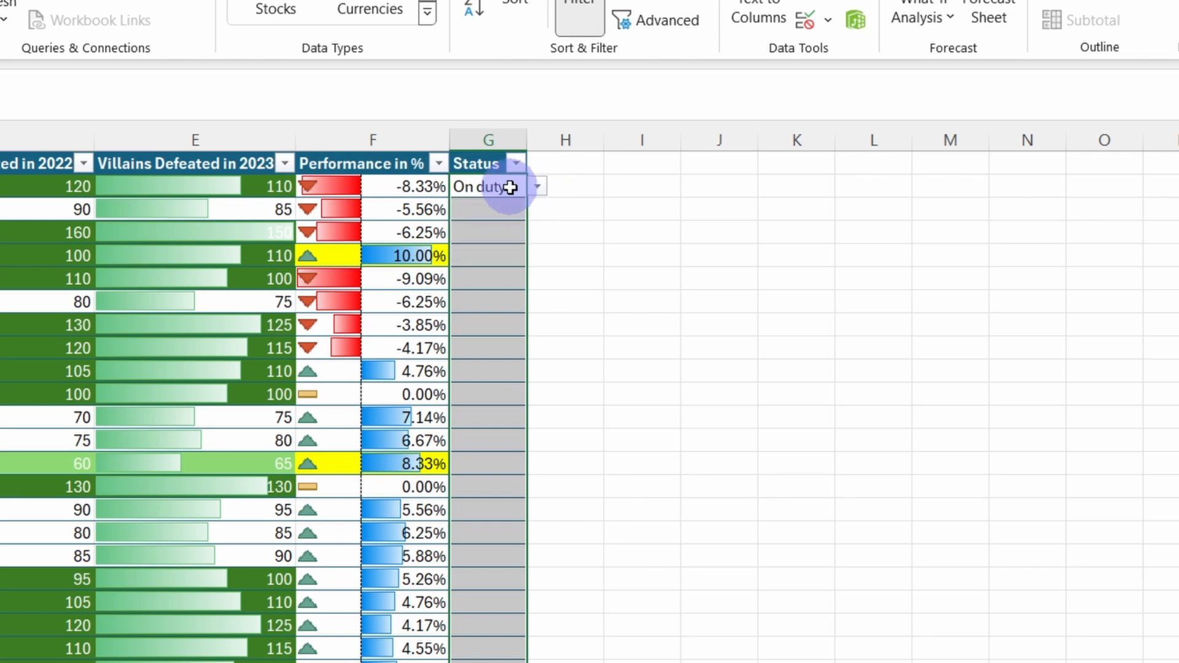
# - Fill On duty from G2 down to every row of the Status column
pyautogui.click(517, 191)
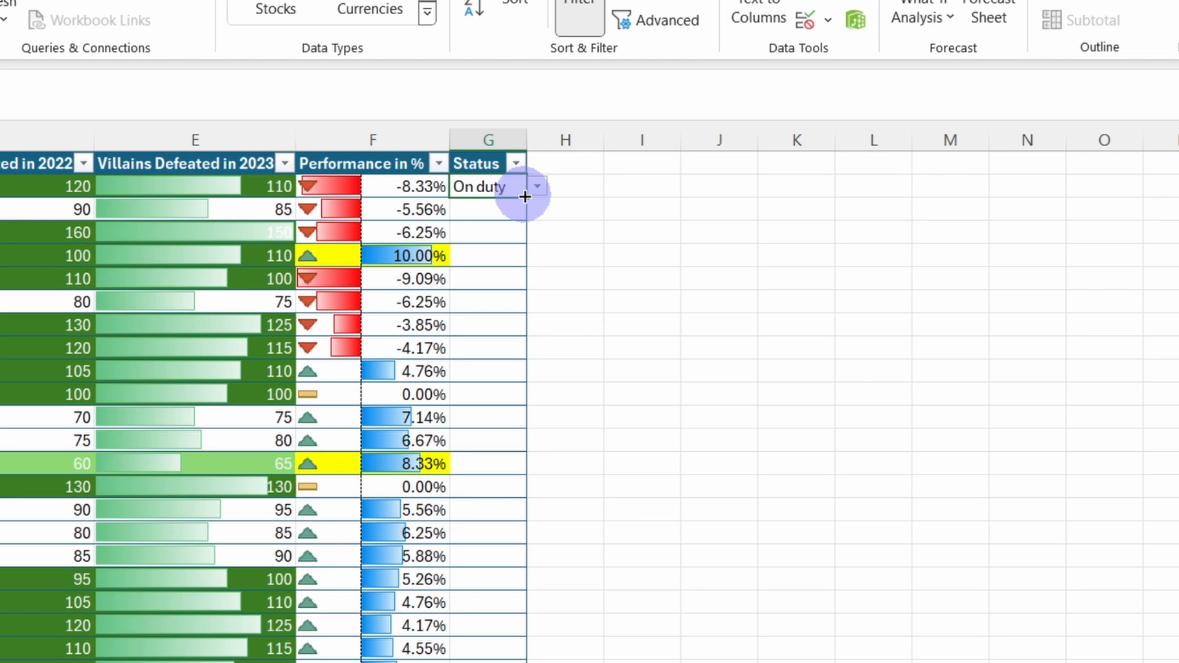
pyautogui.doubleClick(525, 197)
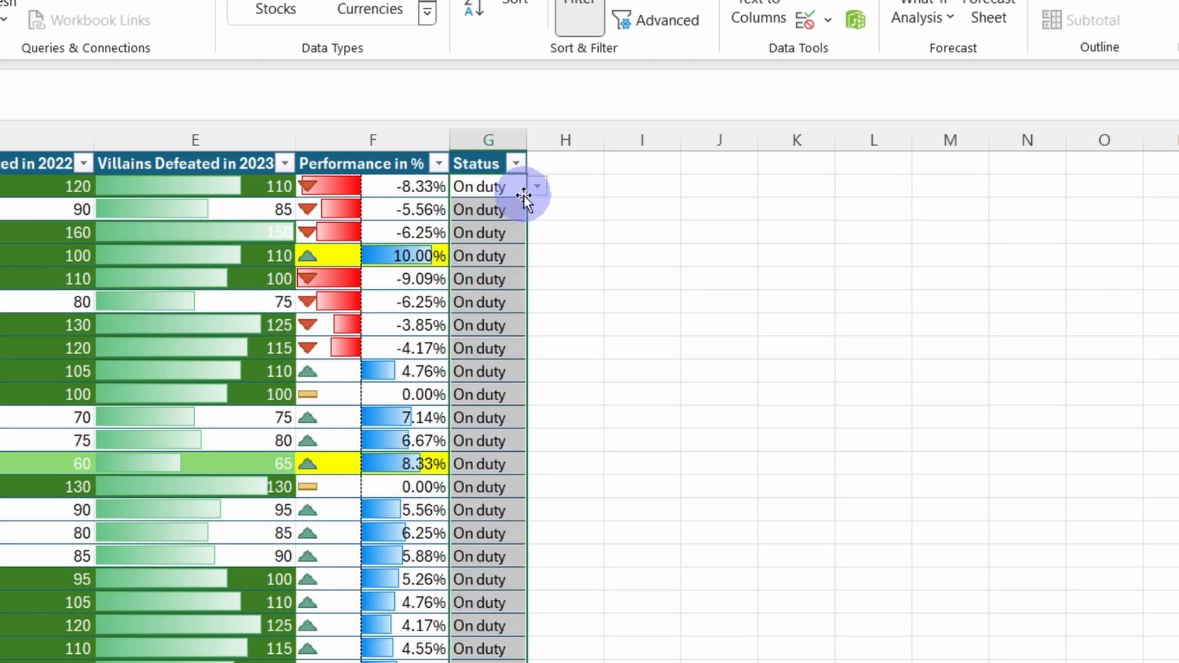
pyautogui.click(506, 186)
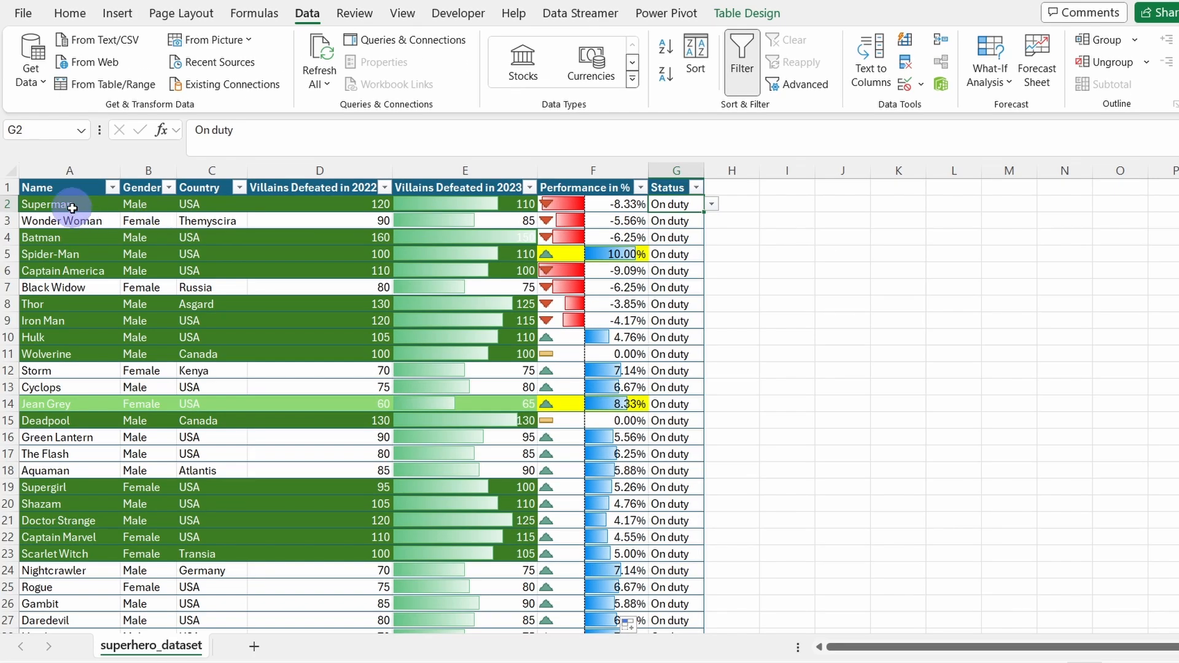
# - Start a new formula-based conditional formatting rule for all table data from the Superman row down, including the Status column
pyautogui.click(69, 203)
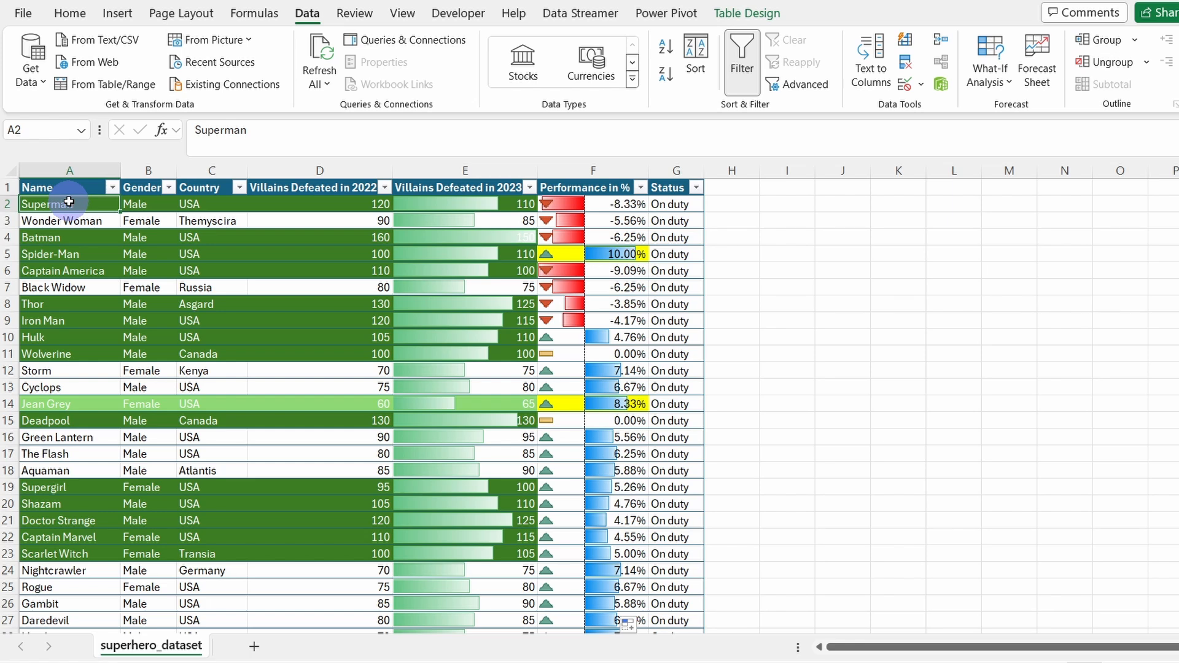
pyautogui.hotkey('ctrl', 'shift', 'Right')
pyautogui.hotkey('ctrl', 'shift', 'Down')
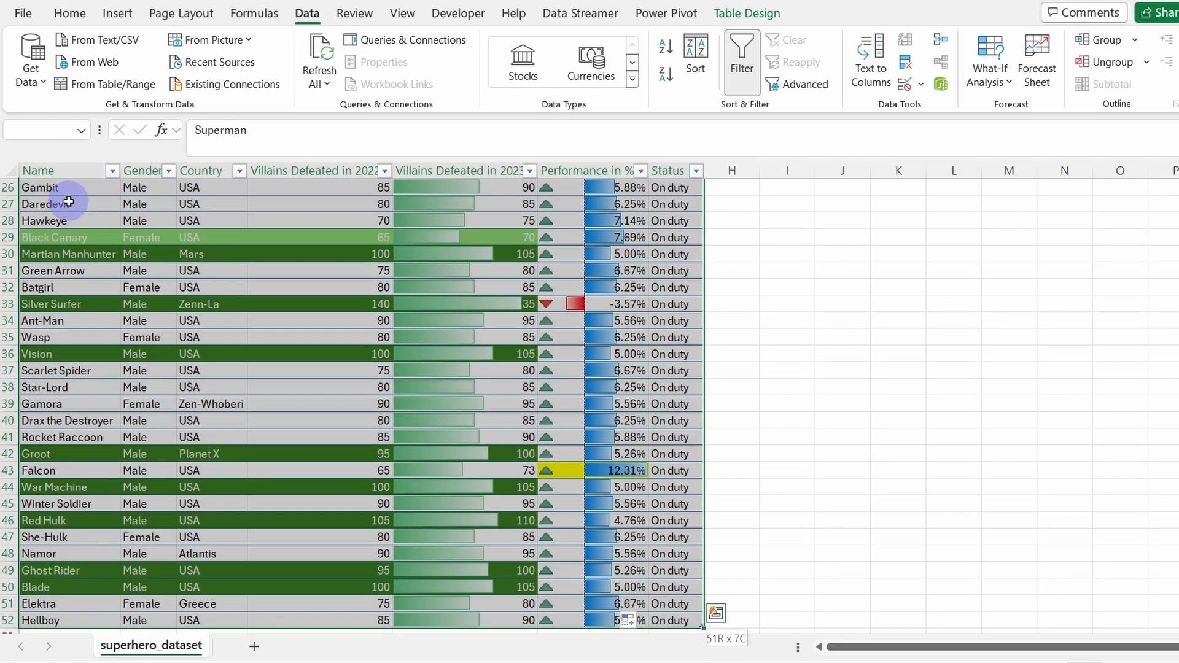
pyautogui.click(70, 13)
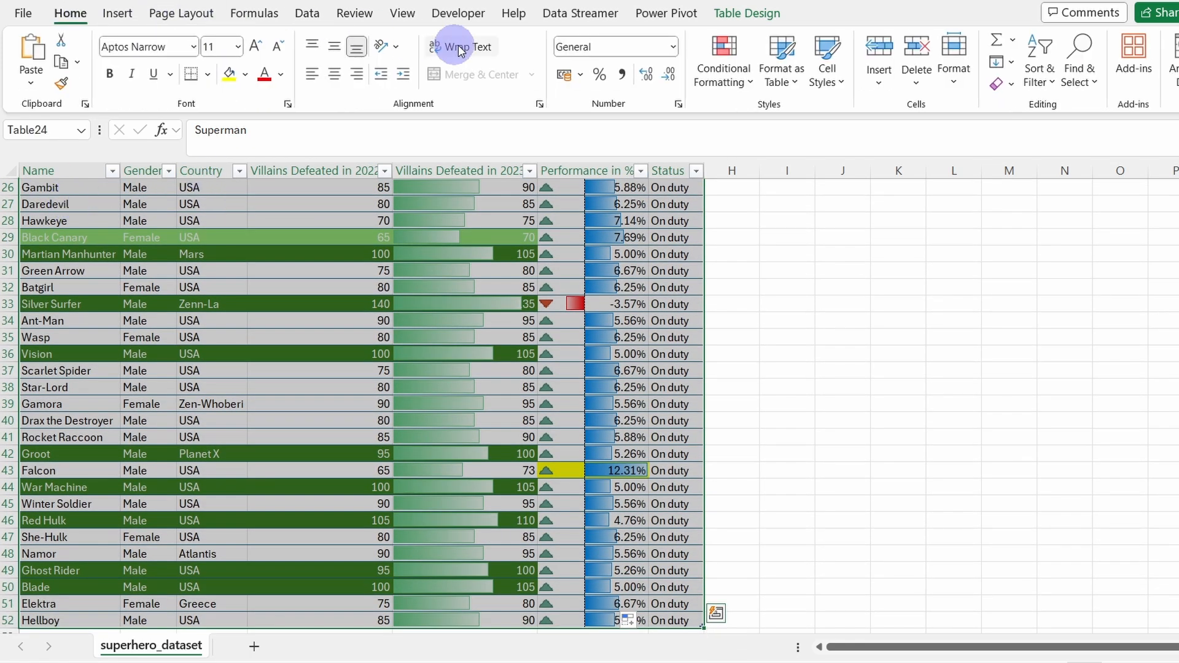
pyautogui.click(709, 76)
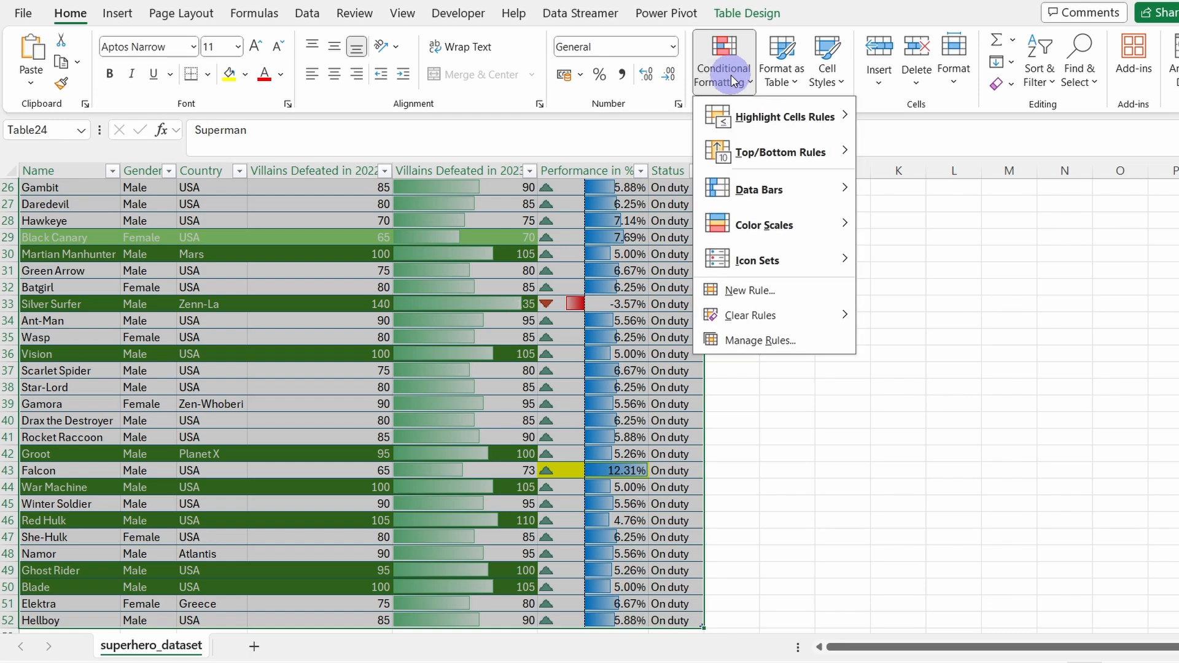
pyautogui.click(761, 286)
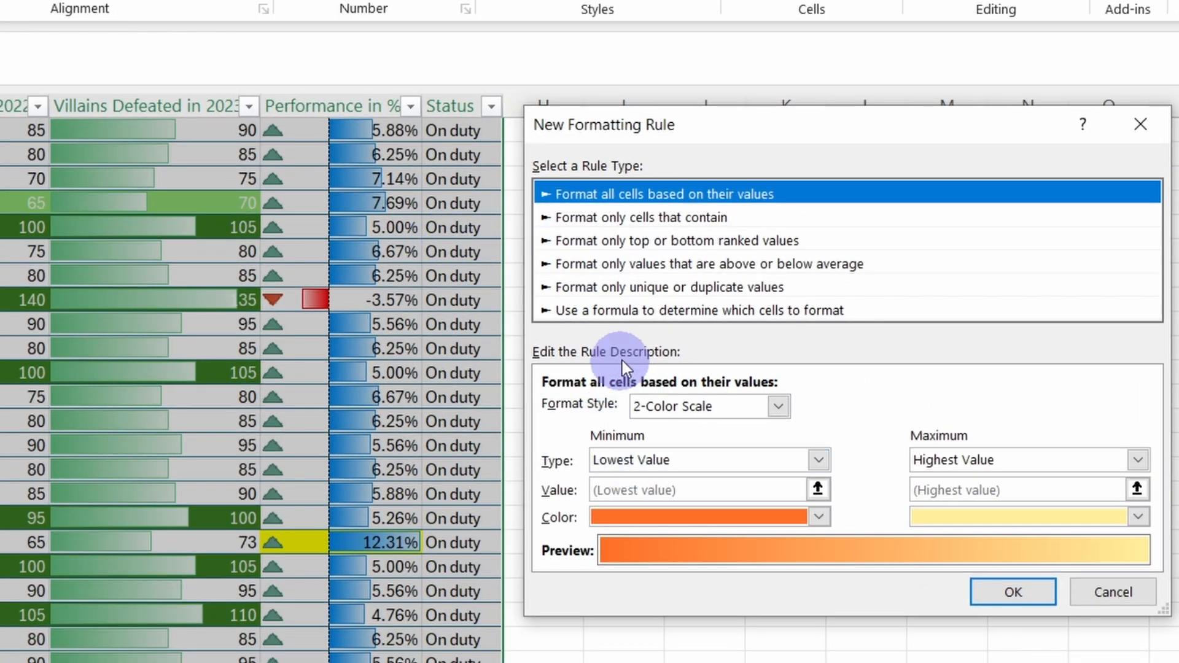
pyautogui.click(588, 309)
# - Enter the rule formula =$G2="On vacation" with only the column reference locked
pyautogui.click(580, 409)
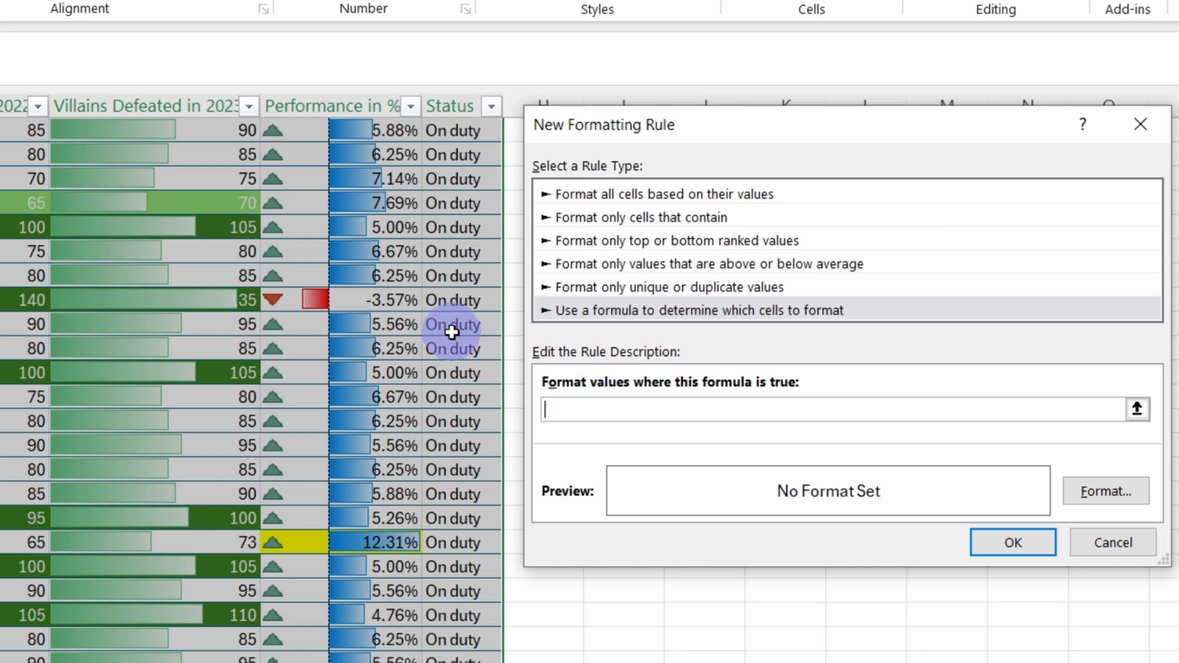
pyautogui.scroll(5, 452, 332)
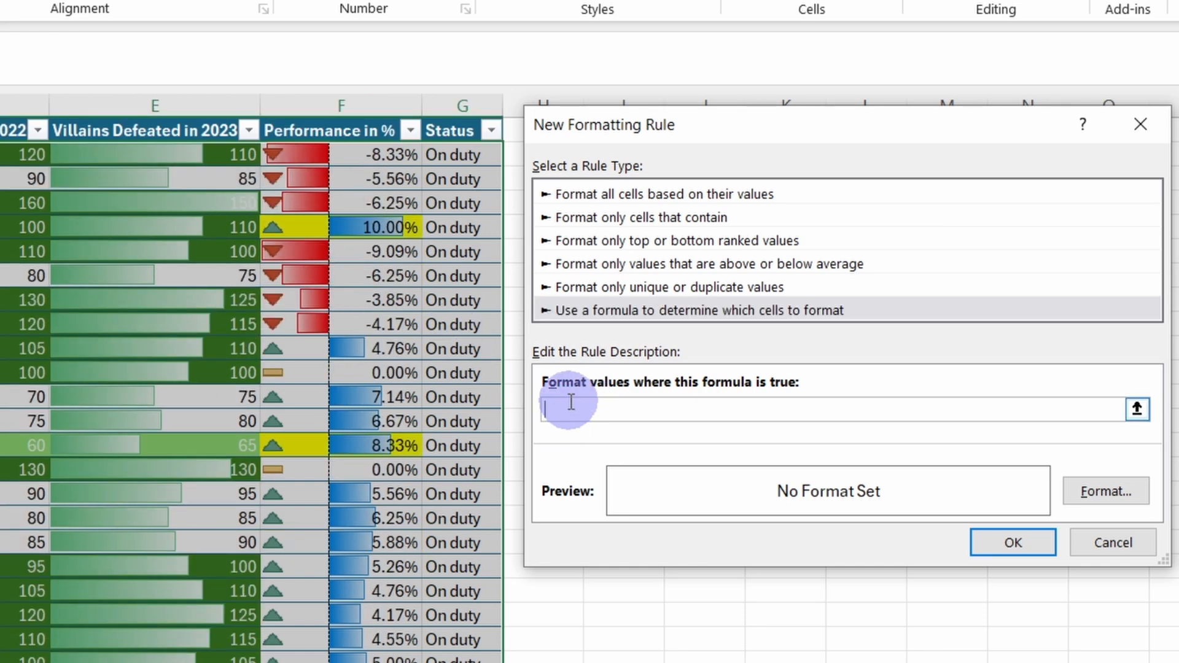
pyautogui.write('=G2')
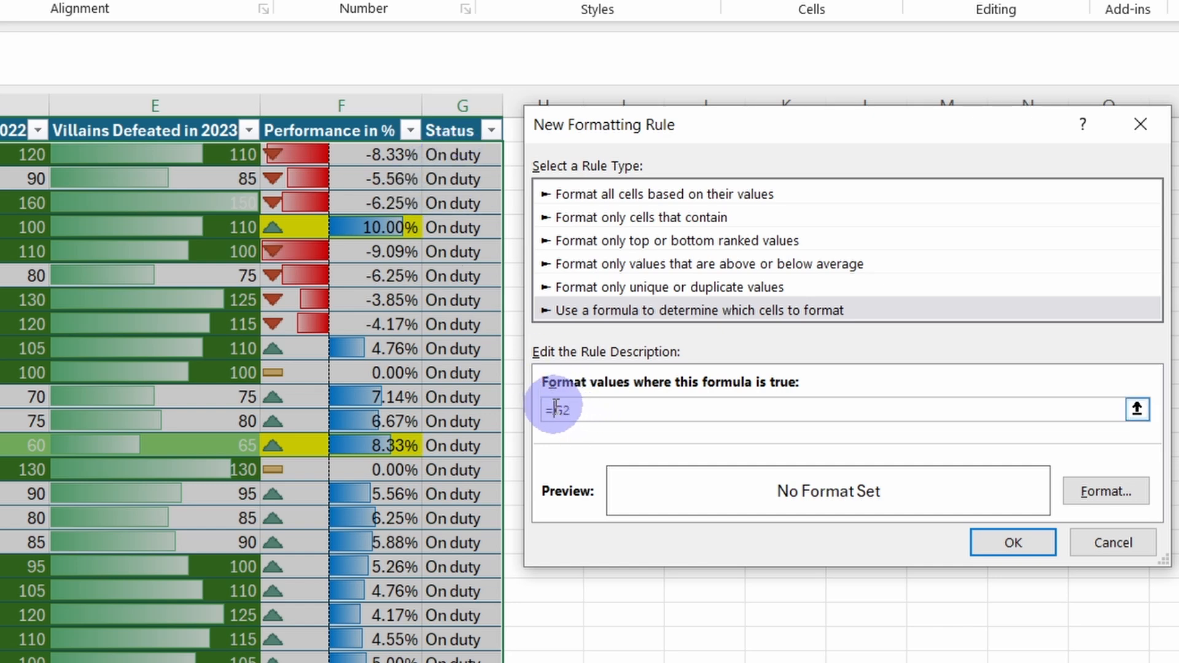
pyautogui.click(556, 408)
pyautogui.write('$')
pyautogui.click(634, 410)
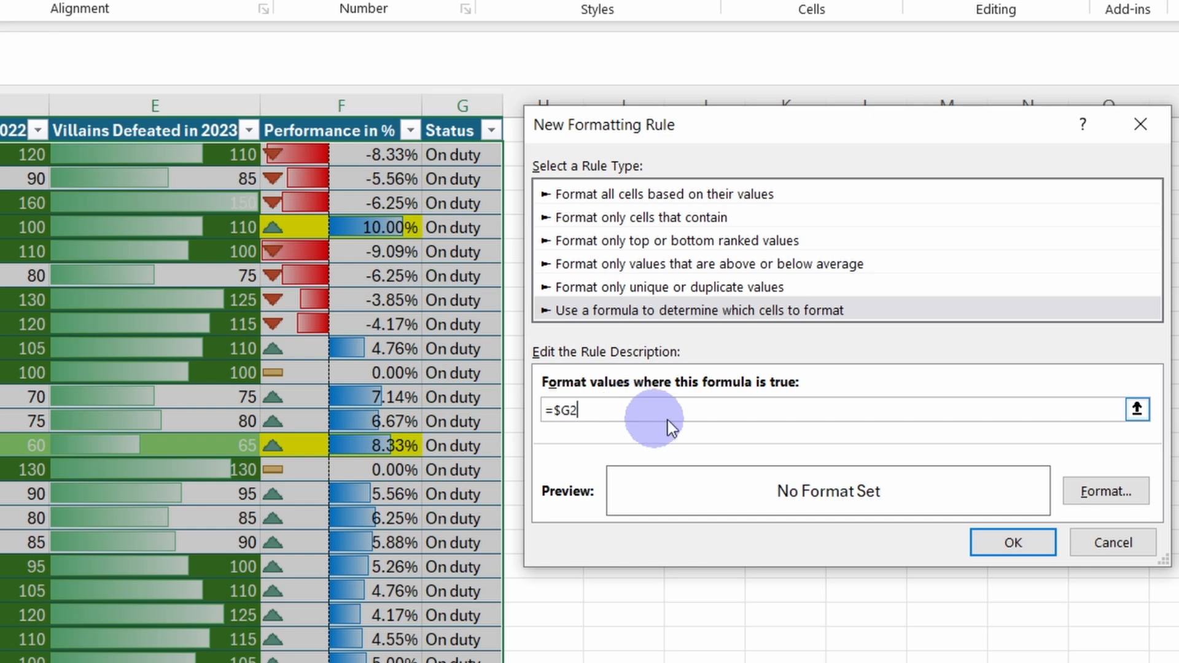
pyautogui.write('=')
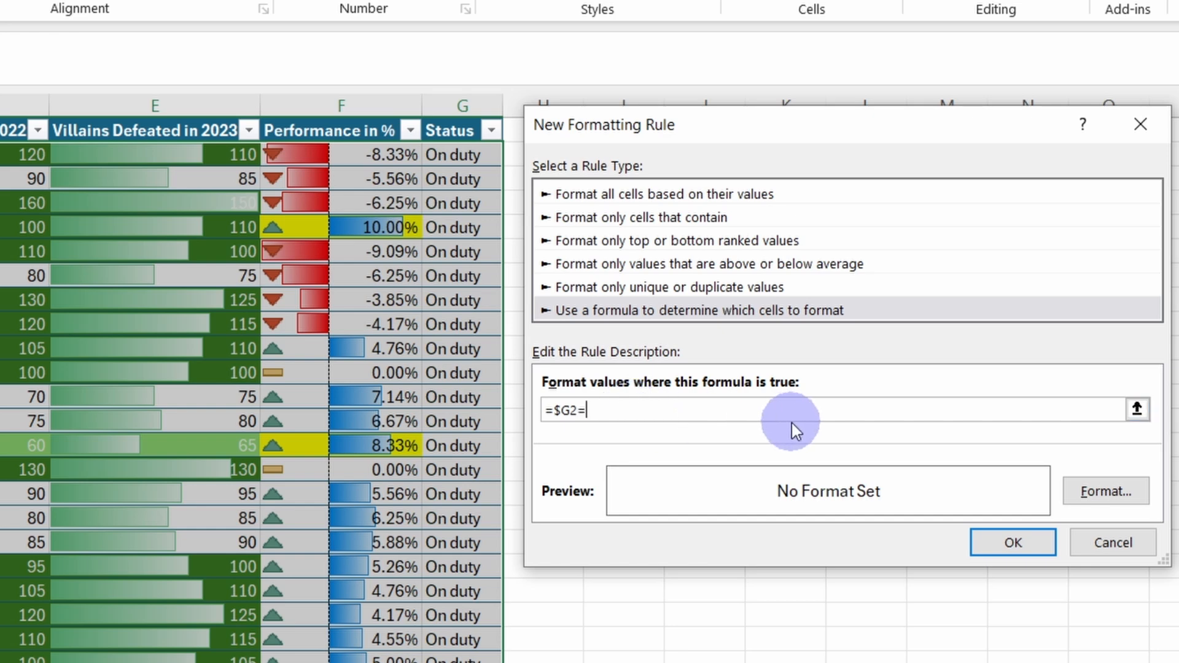
pyautogui.write('"On vacation"')
# - Give the On vacation rule a light blue fill with white font and accept the format
pyautogui.click(1114, 494)
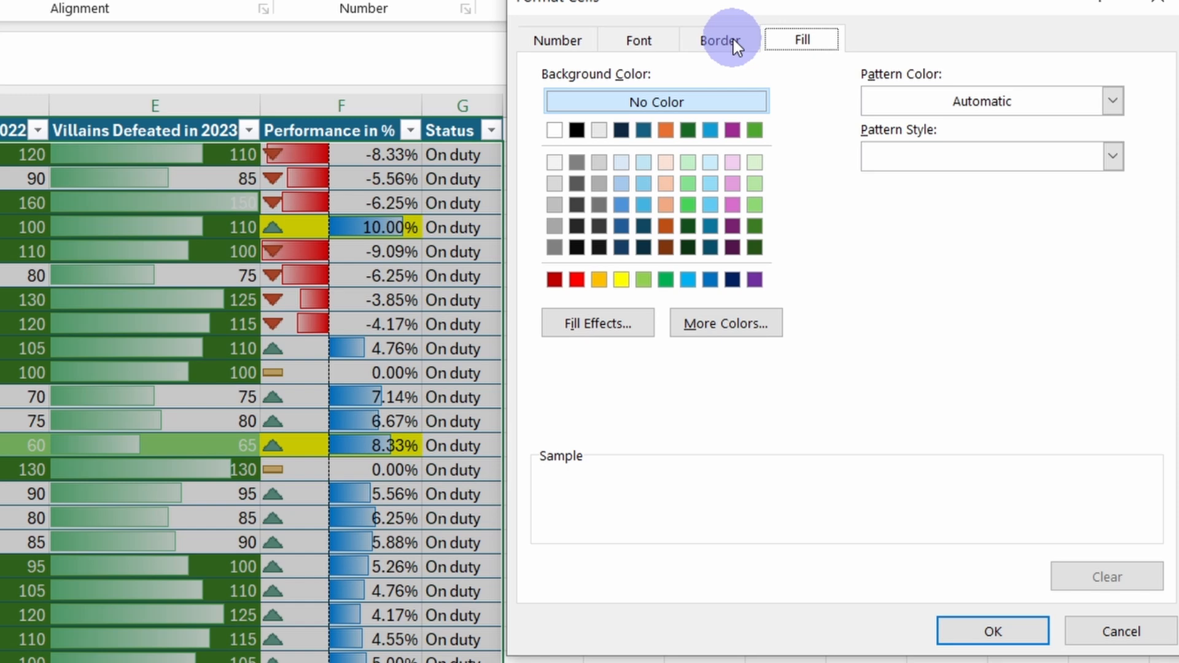
pyautogui.click(687, 279)
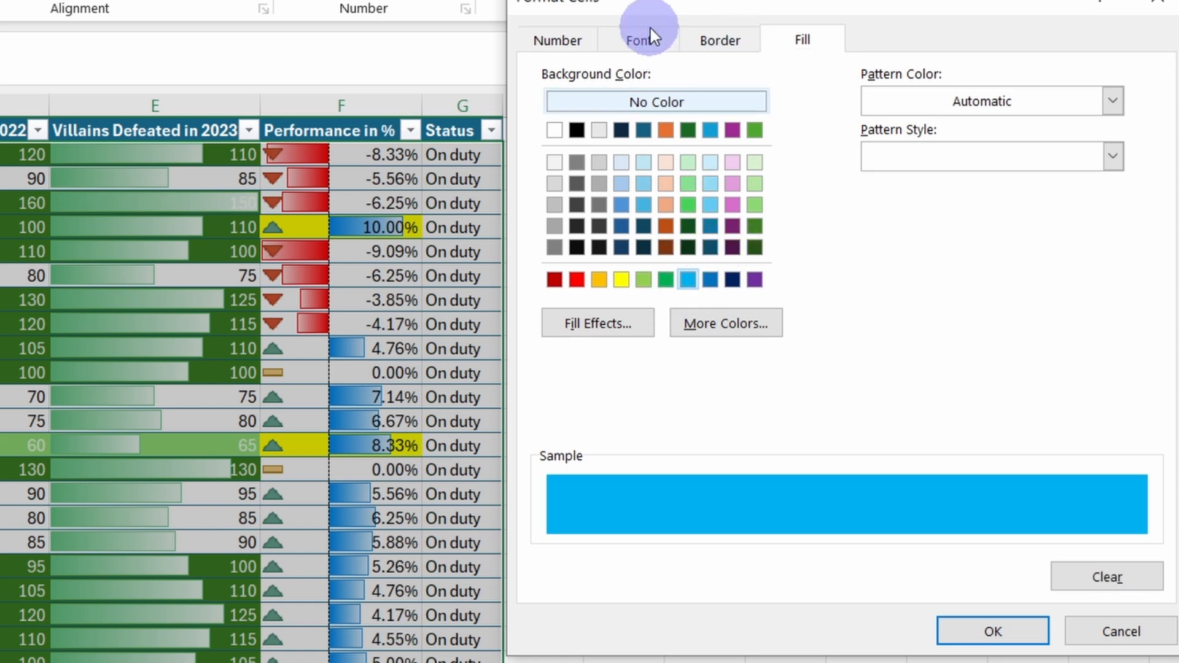
pyautogui.click(639, 39)
pyautogui.click(864, 260)
pyautogui.click(838, 359)
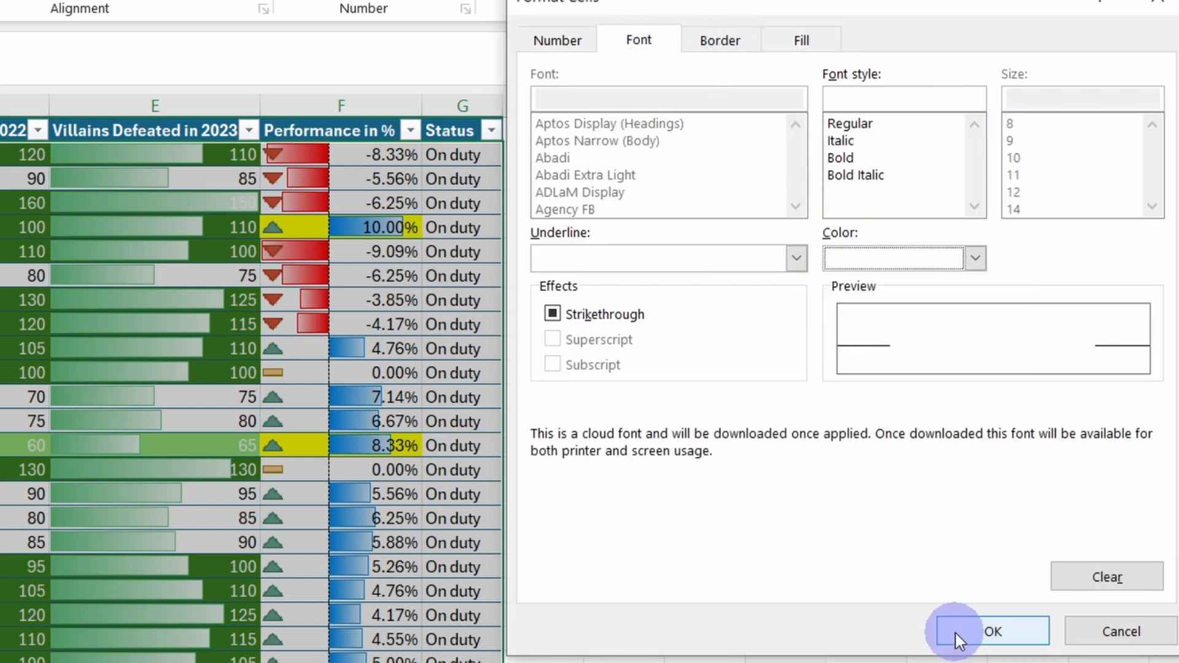
pyautogui.click(787, 40)
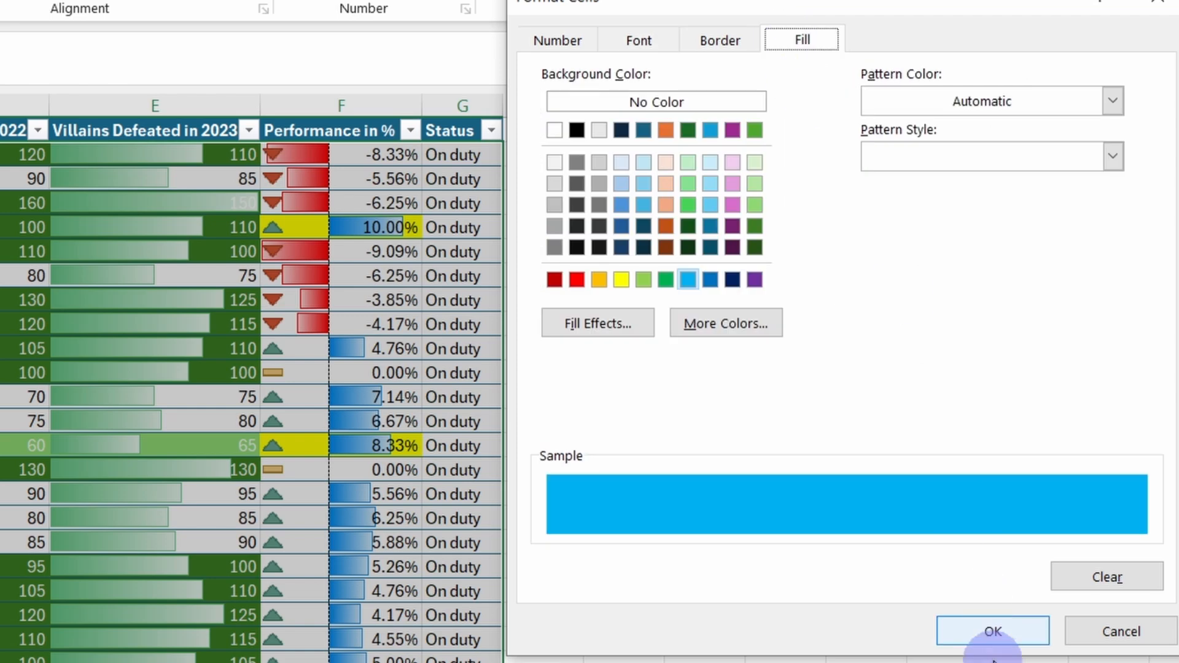
pyautogui.click(976, 635)
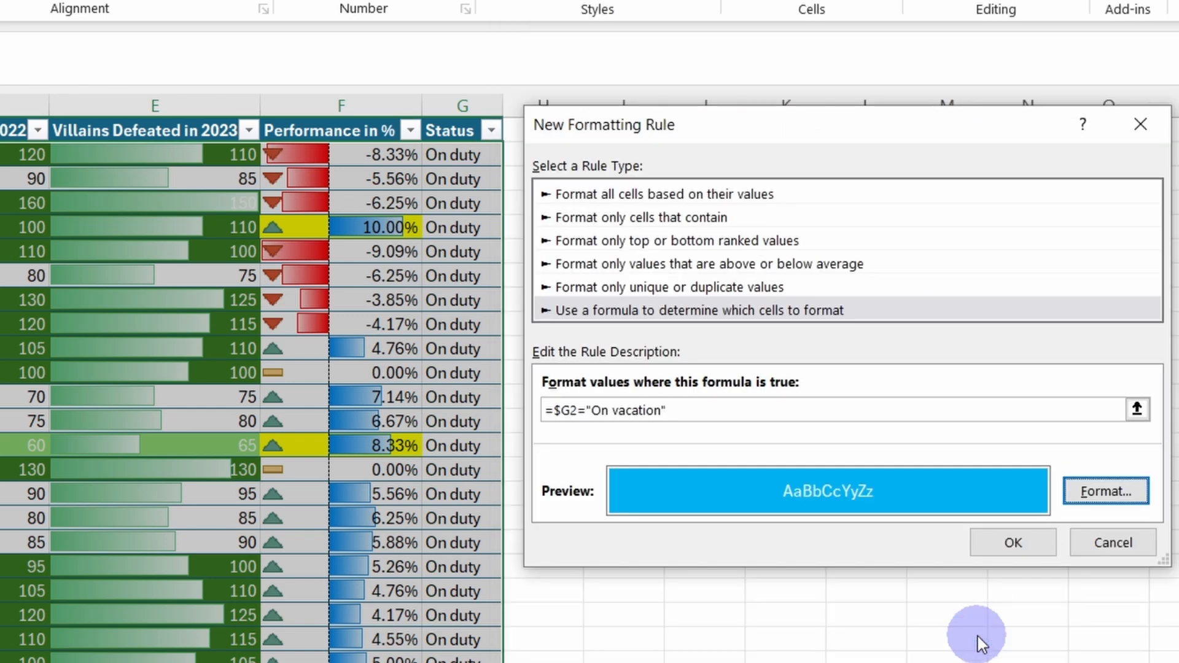
# - Apply the On vacation rule and set Thor's status to On vacation
pyautogui.click(1011, 544)
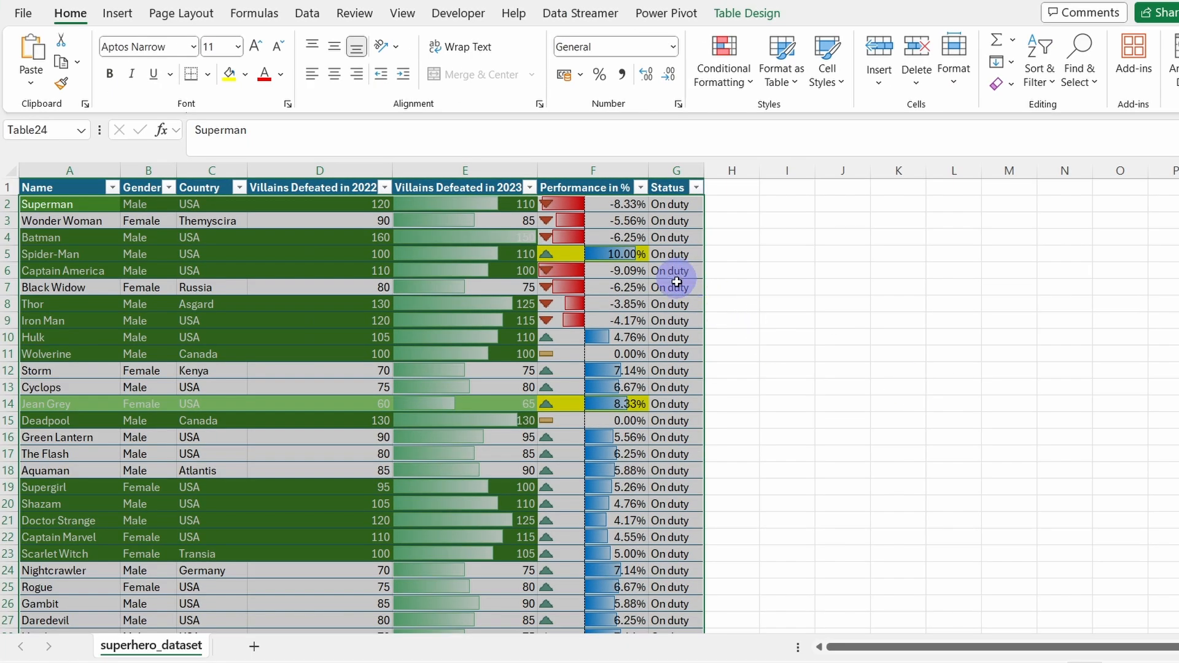
pyautogui.click(674, 304)
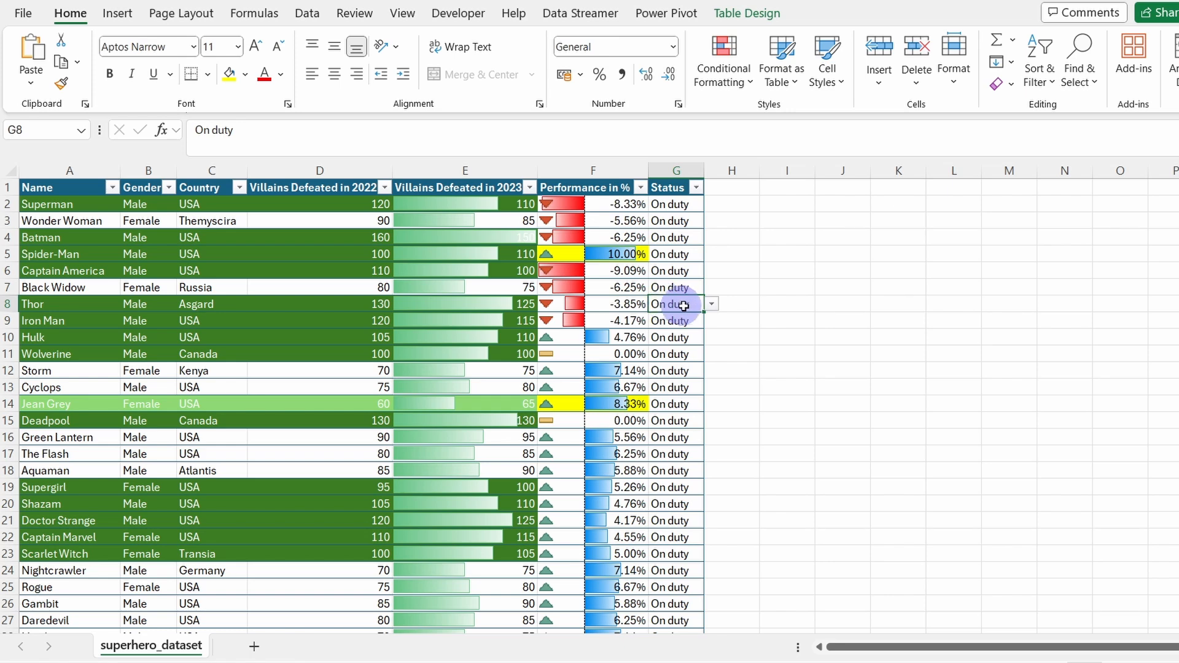
pyautogui.click(711, 303)
pyautogui.click(681, 336)
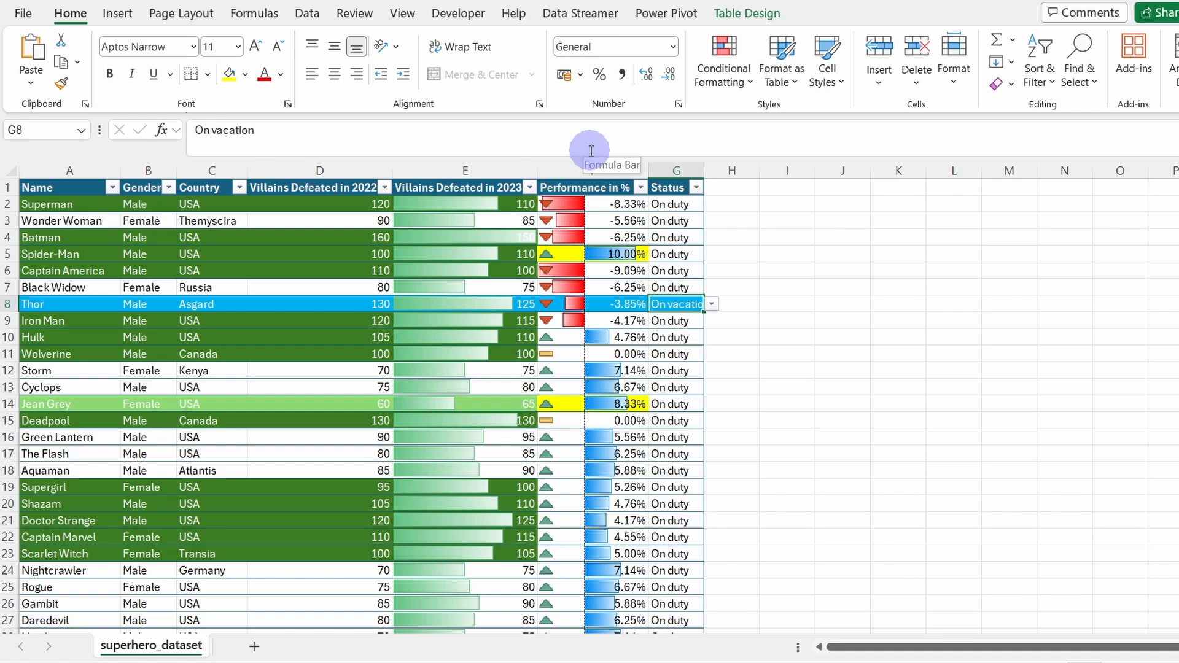
# - Duplicate the On vacation formula rule among the table's existing conditional formatting rules
pyautogui.click(748, 87)
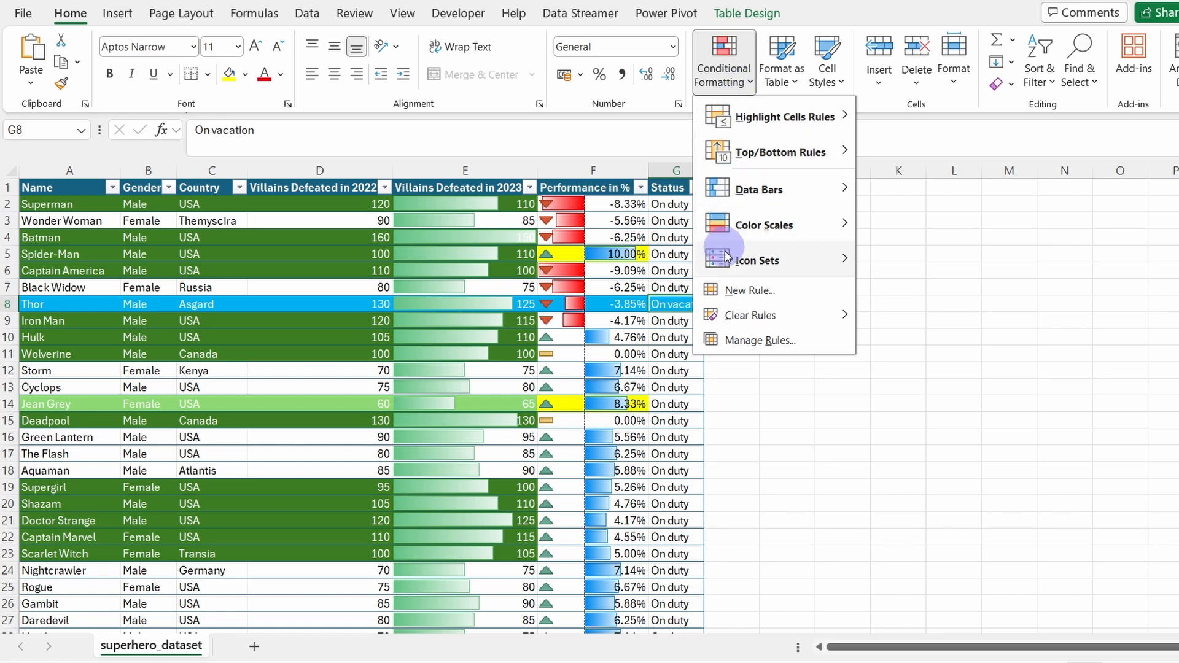
pyautogui.click(734, 340)
pyautogui.click(819, 313)
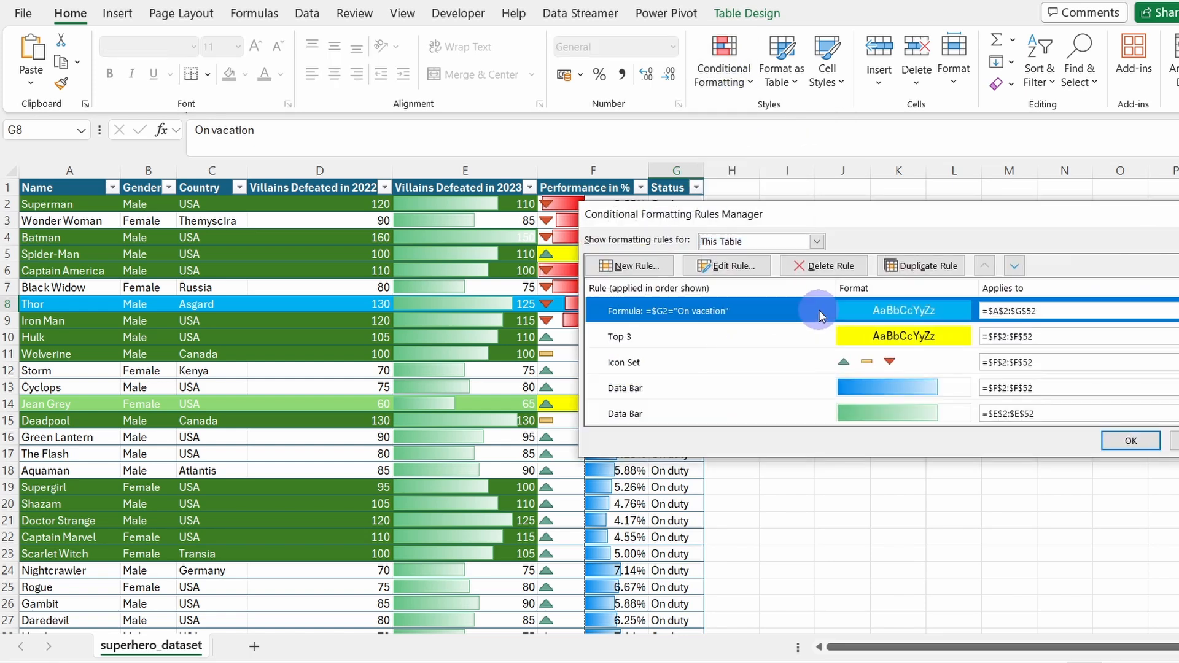
pyautogui.click(921, 265)
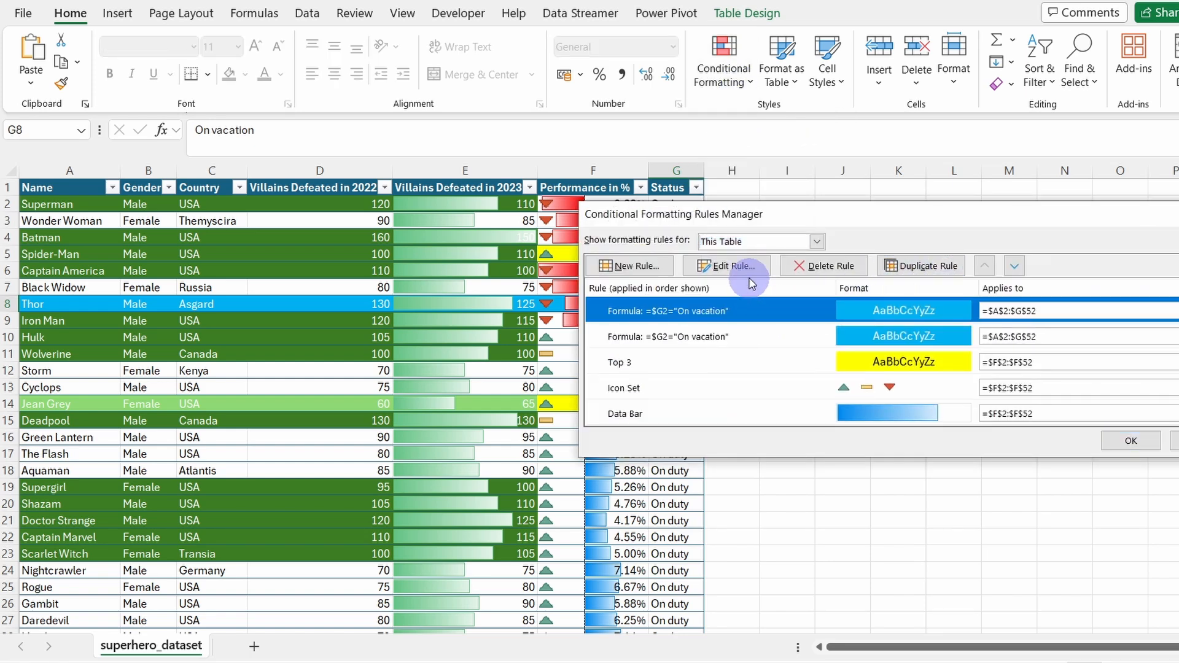
# - Edit the duplicated rule's formula to =$G2="Medical leave"
pyautogui.click(733, 266)
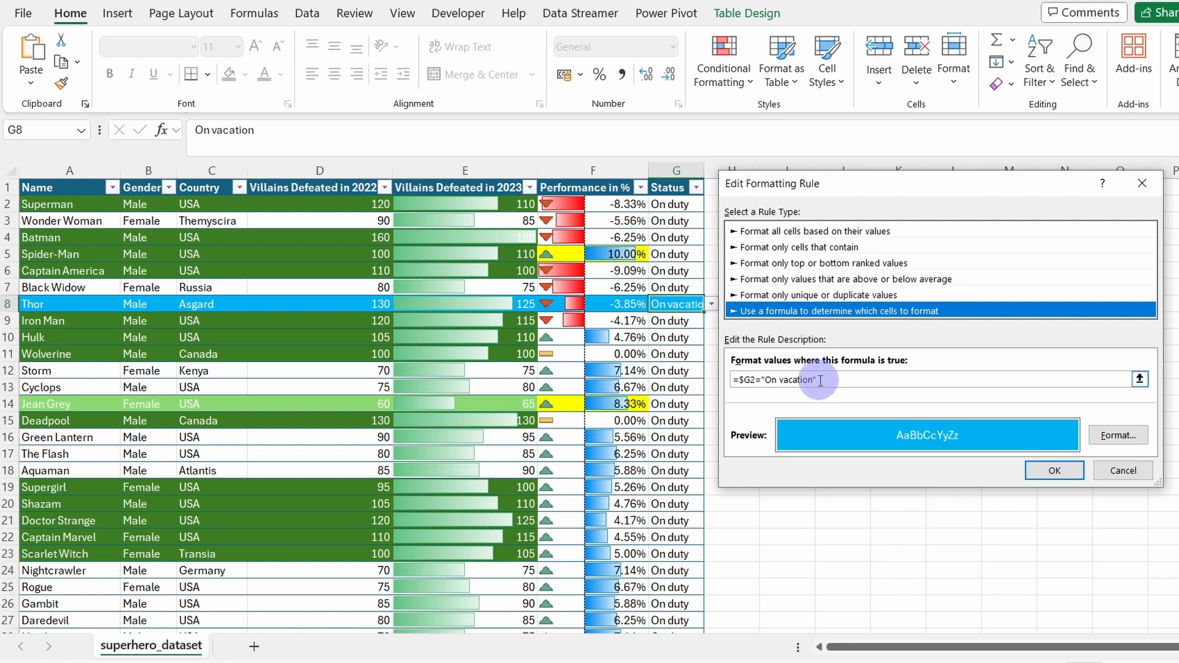
pyautogui.moveTo(820, 380); pyautogui.dragTo(765, 380)
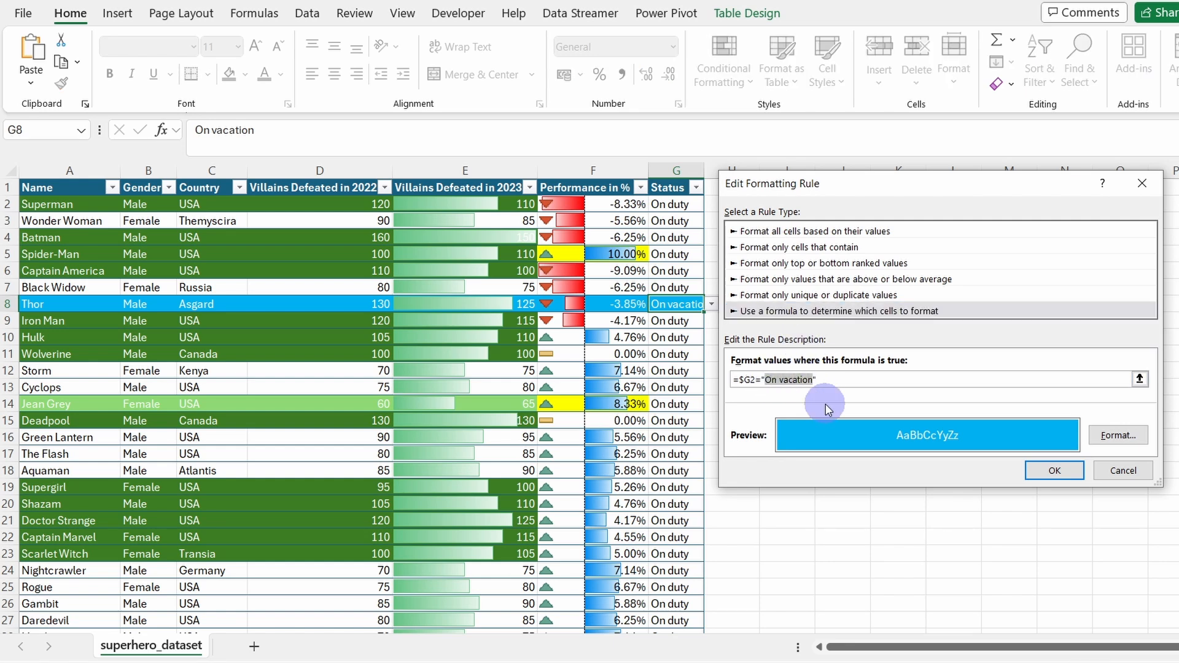
pyautogui.write('Medical leave')
# - Give the Medical leave rule a dark red fill and apply the rule changes to the table
pyautogui.click(1108, 435)
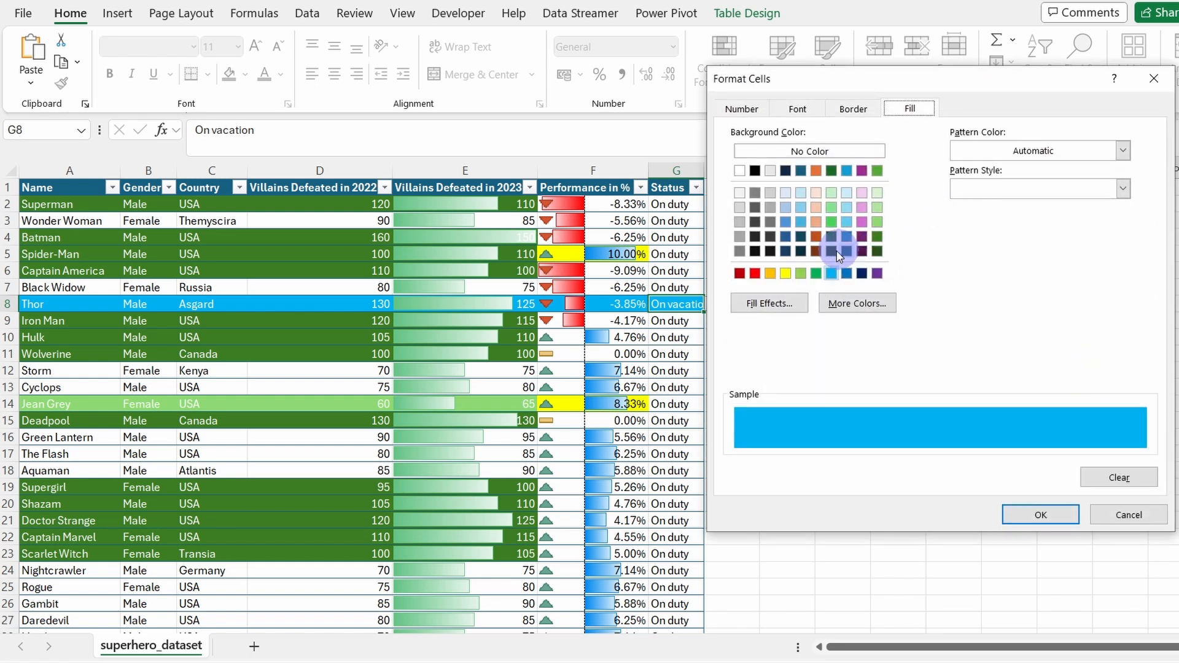
pyautogui.click(740, 273)
pyautogui.click(1040, 514)
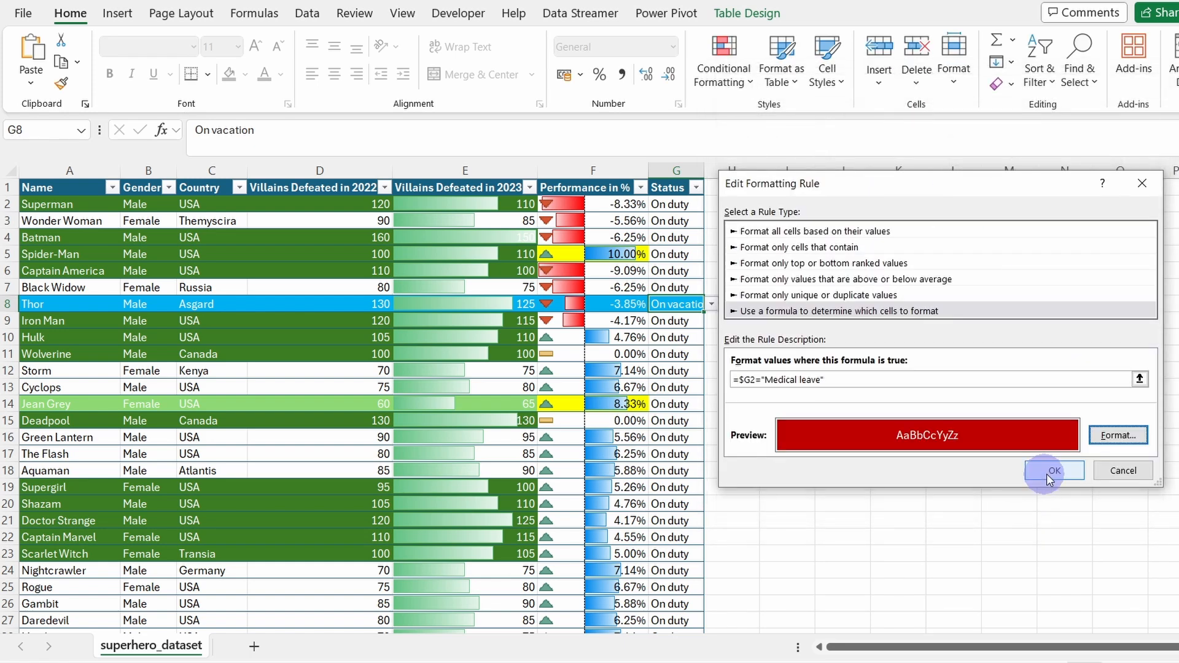
pyautogui.click(1051, 473)
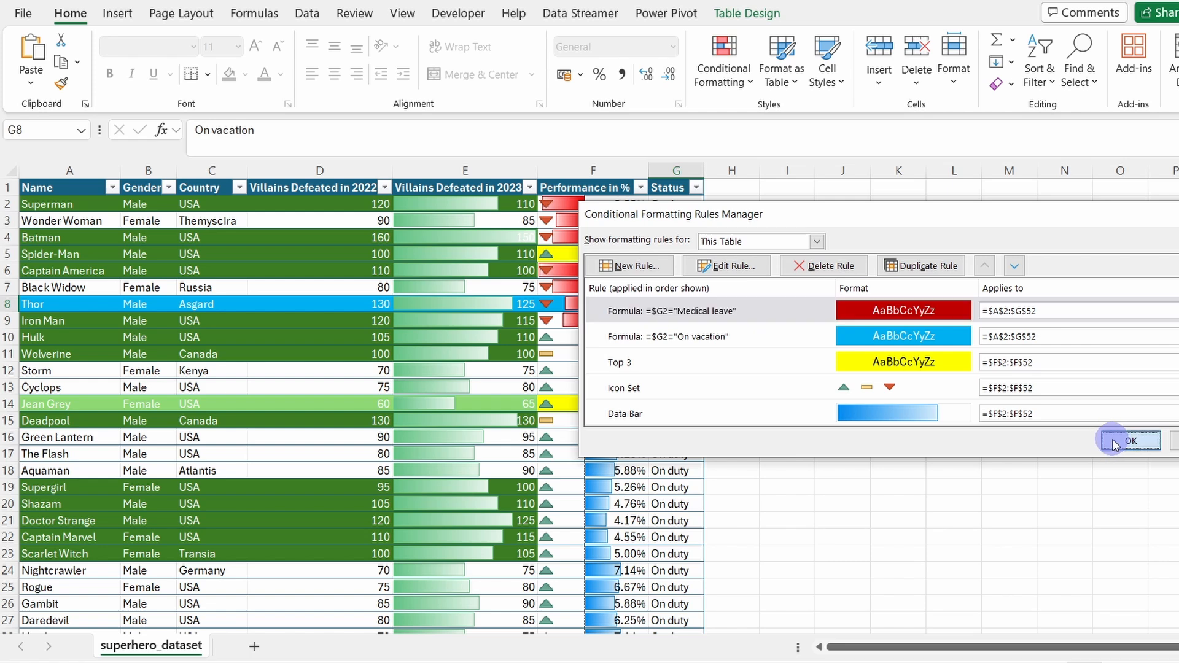
pyautogui.click(1130, 441)
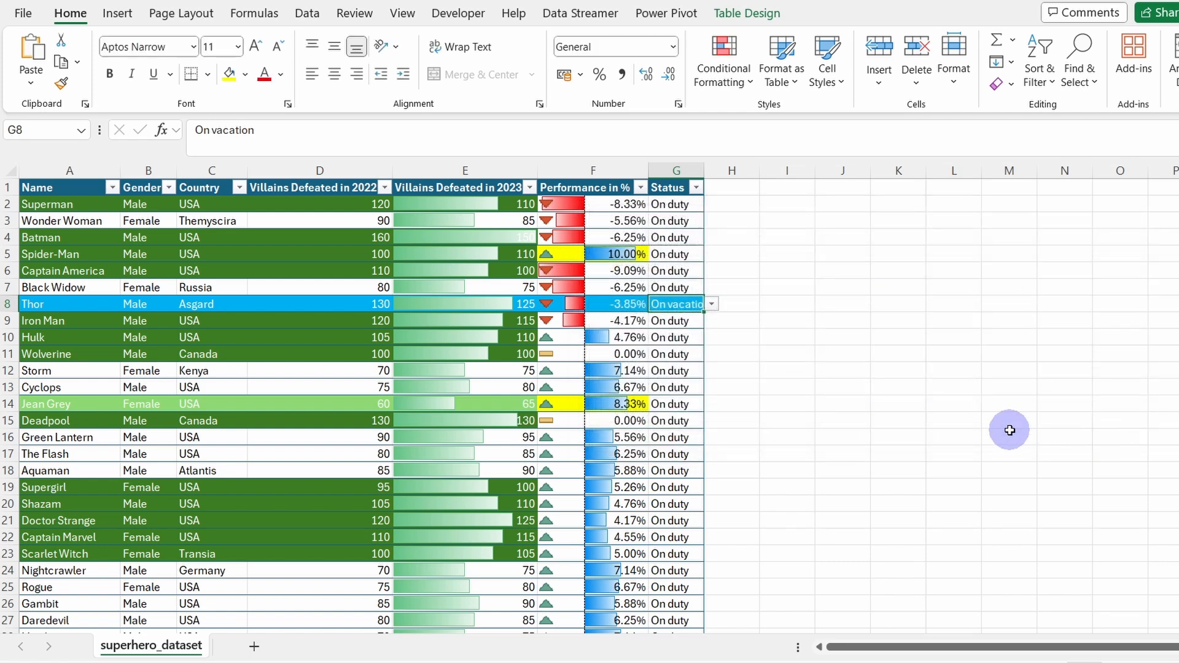
# - Set Hulk's status to Medical leave from the cell's list of choices
pyautogui.click(684, 337)
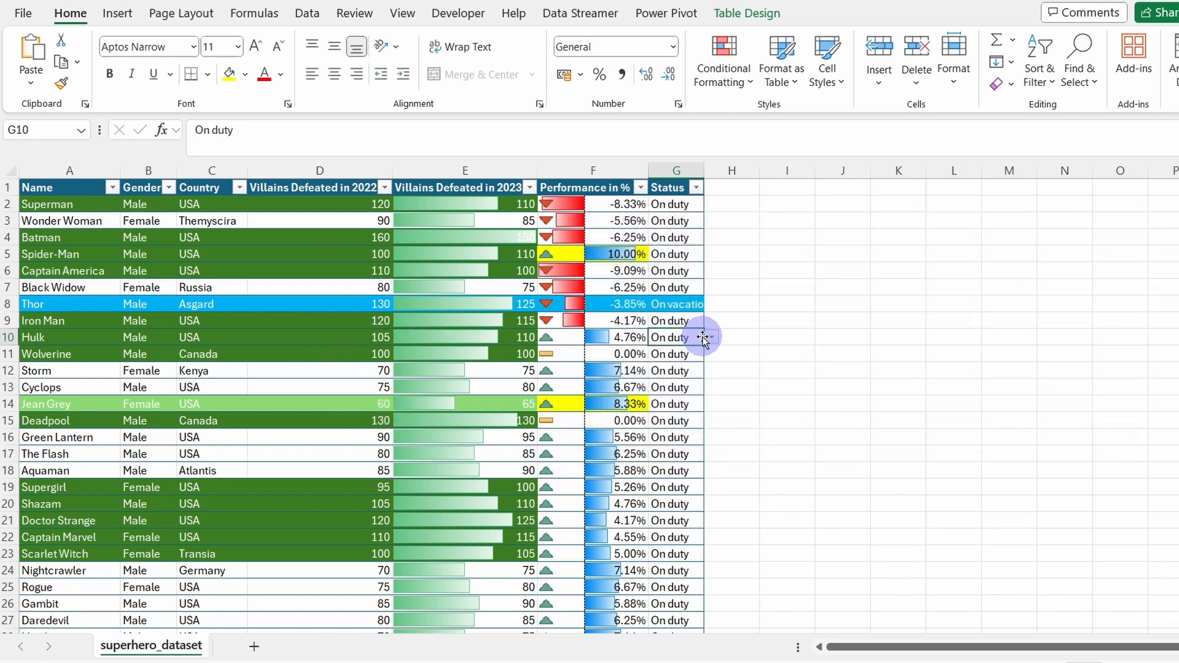
pyautogui.click(711, 339)
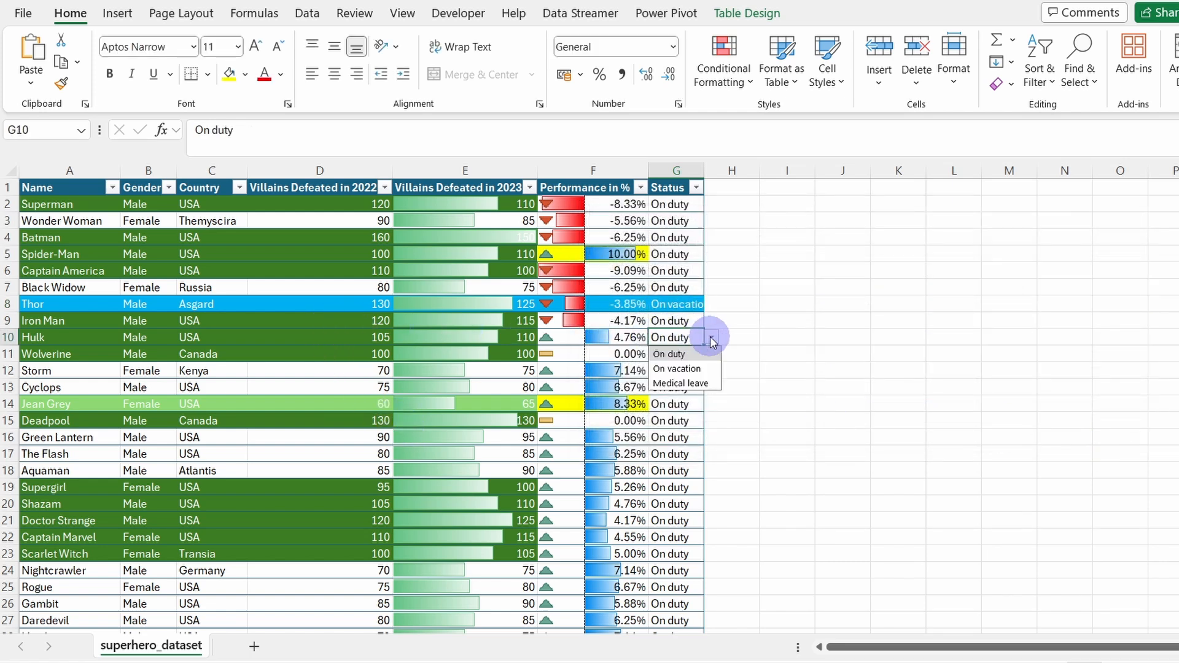
pyautogui.click(681, 383)
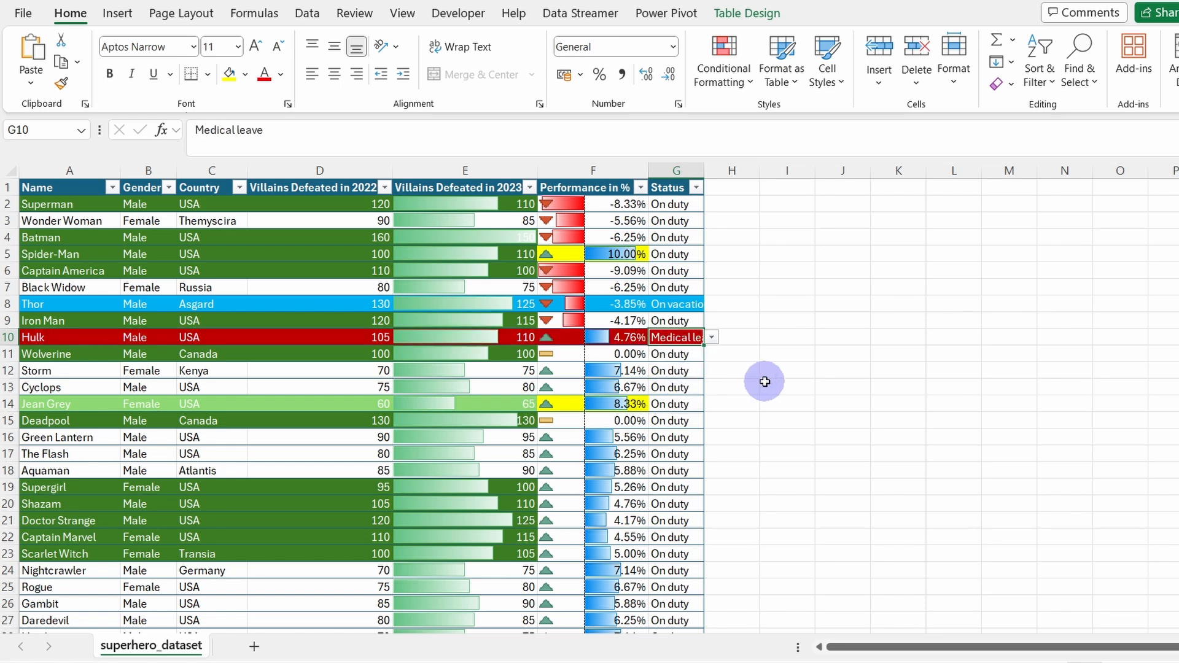